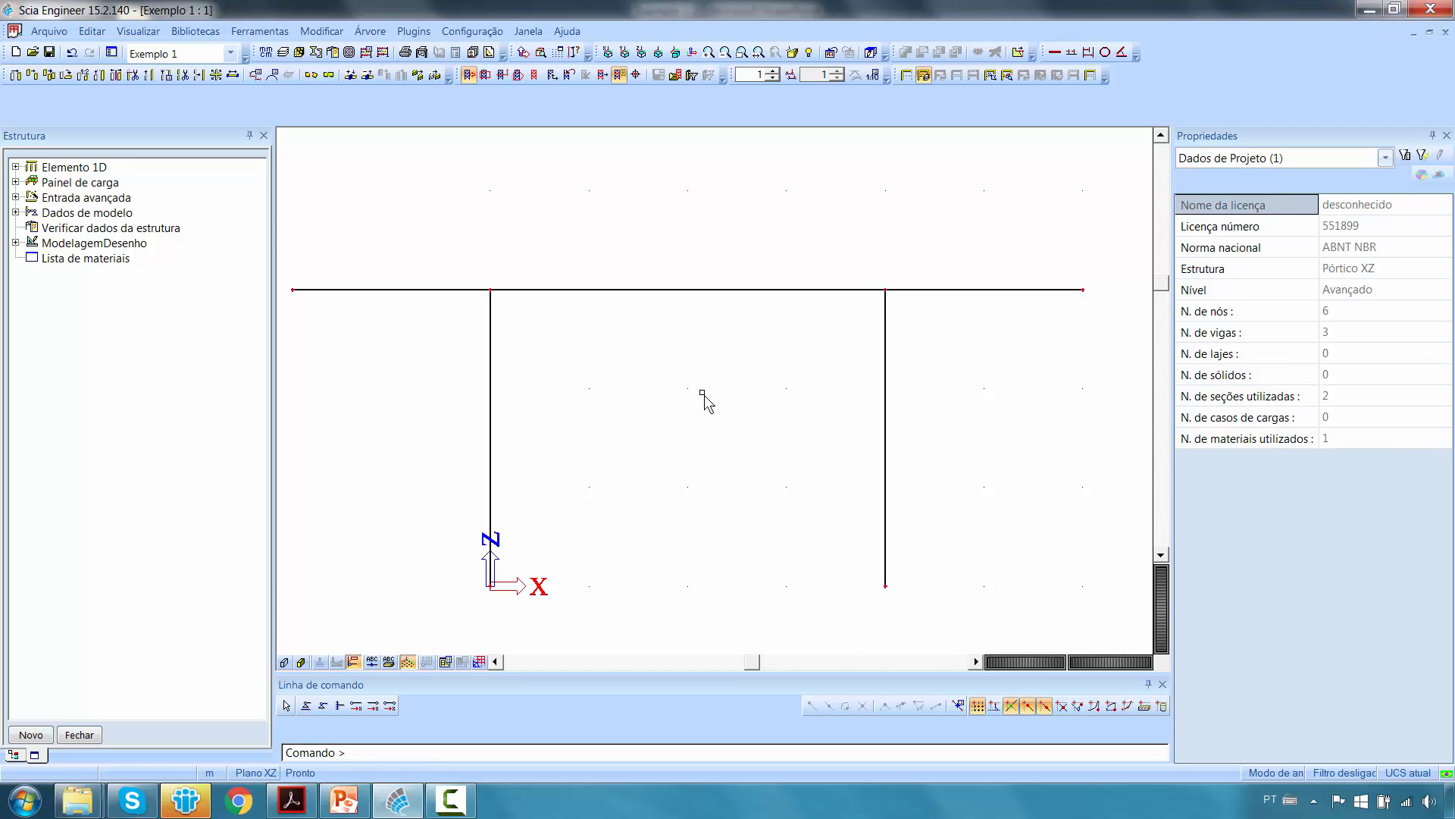
Inspect the frame's beam ends, beam-column joints and column bases at several zoom levels.
scroll(702, 399, up, 2)
mouse_move(695, 403)
middle_down()
mouse_move(774, 300)
mouse_move(692, 260)
mouse_move(637, 412)
mouse_move(838, 397)
mouse_move(670, 290)
mouse_move(692, 426)
mouse_move(776, 347)
middle_up()
scroll(766, 364, down, 3)
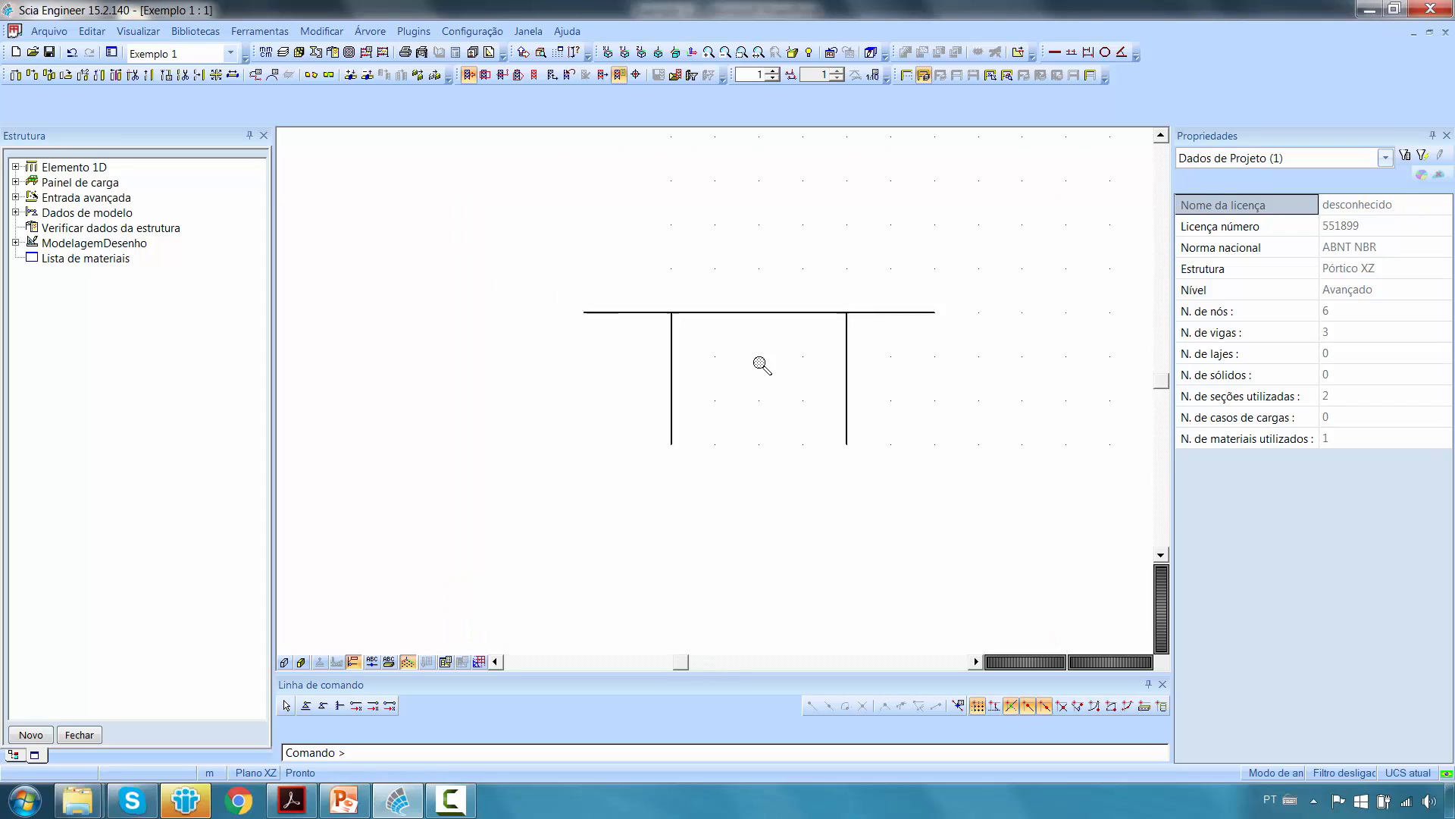
scroll(762, 365, up, 2)
scroll(591, 311, down, 4)
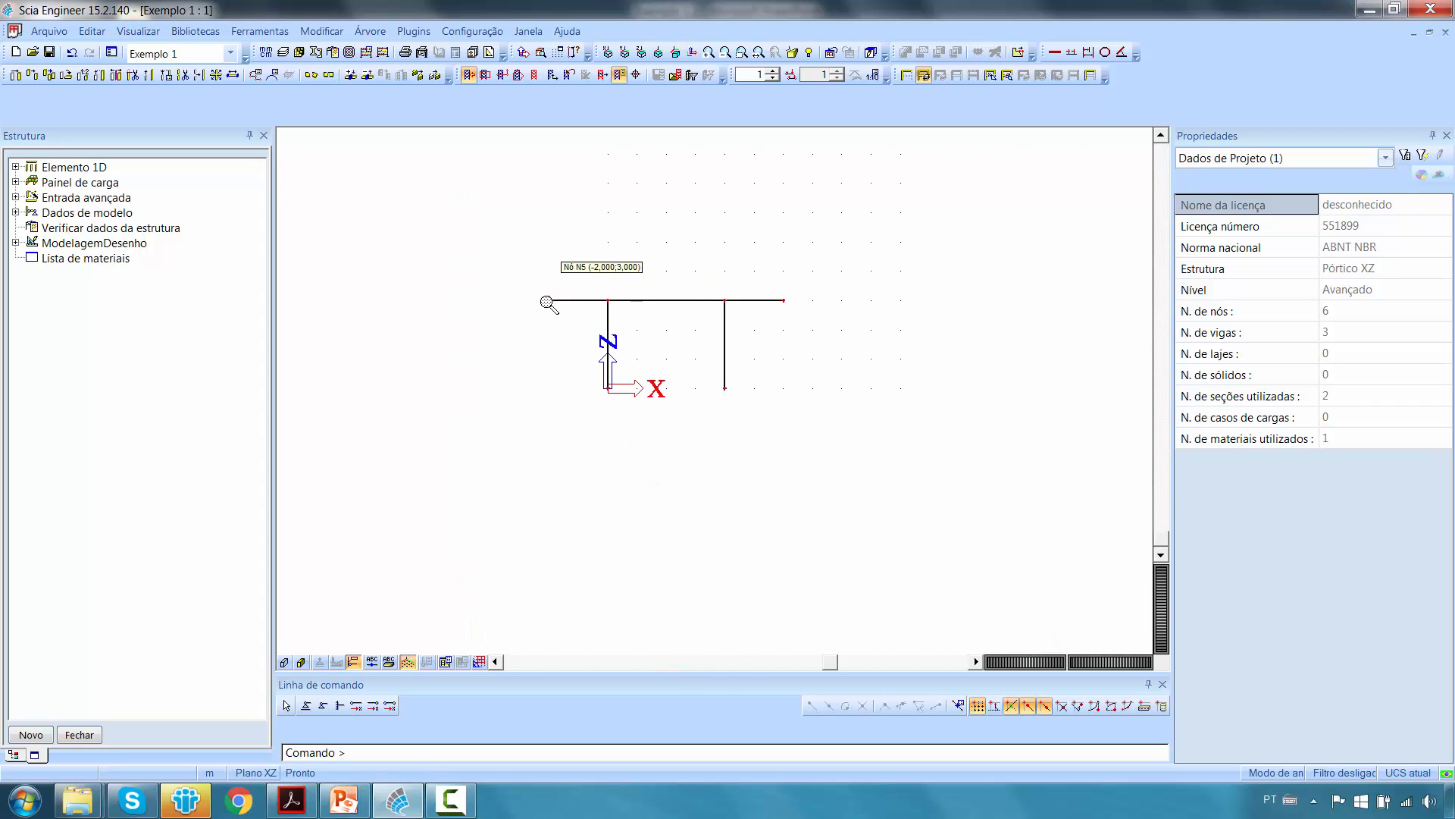
scroll(549, 307, up, 3)
scroll(552, 311, down, 2)
scroll(556, 315, up, 3)
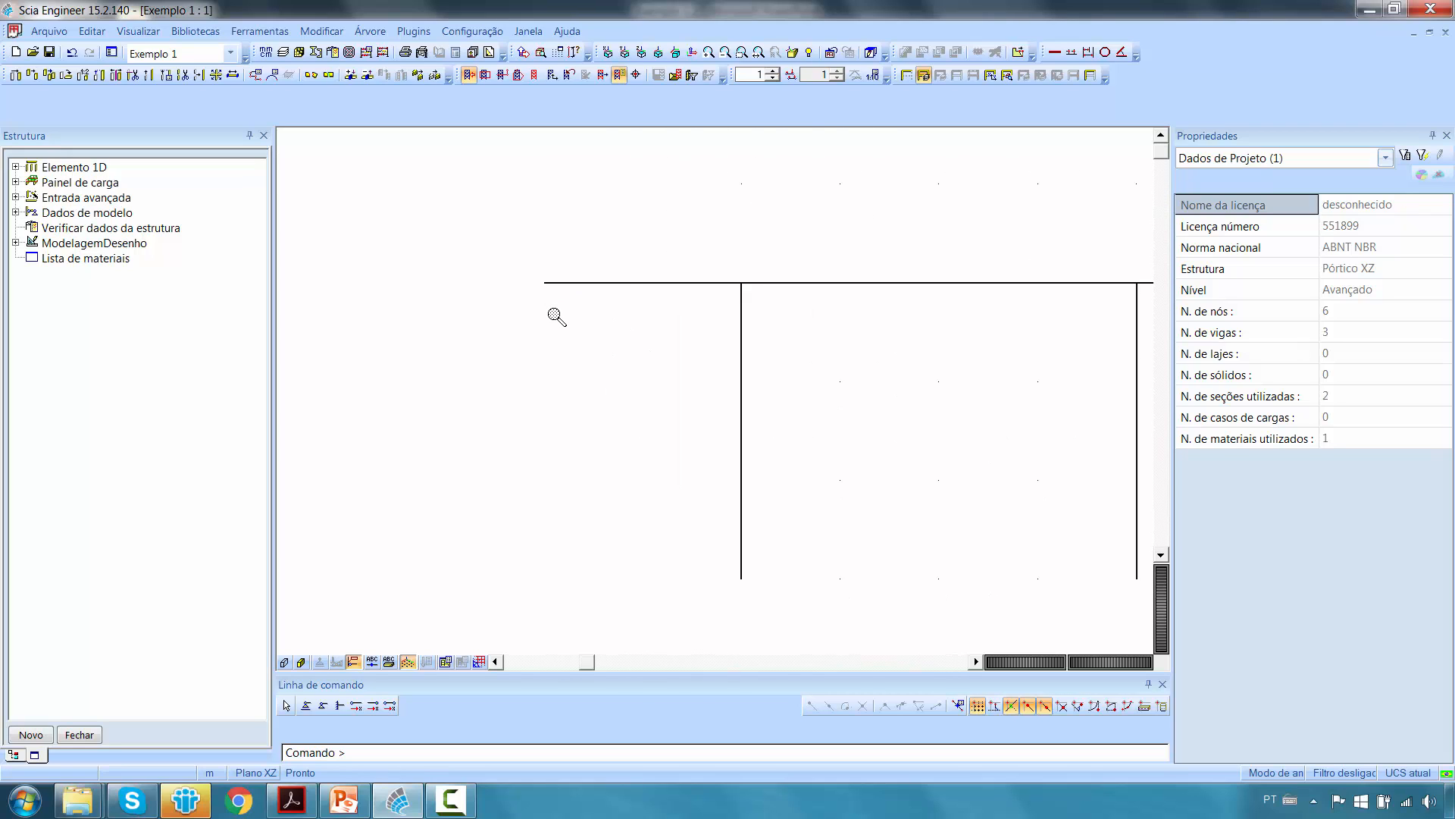
scroll(559, 321, down, 4)
scroll(750, 326, up, 3)
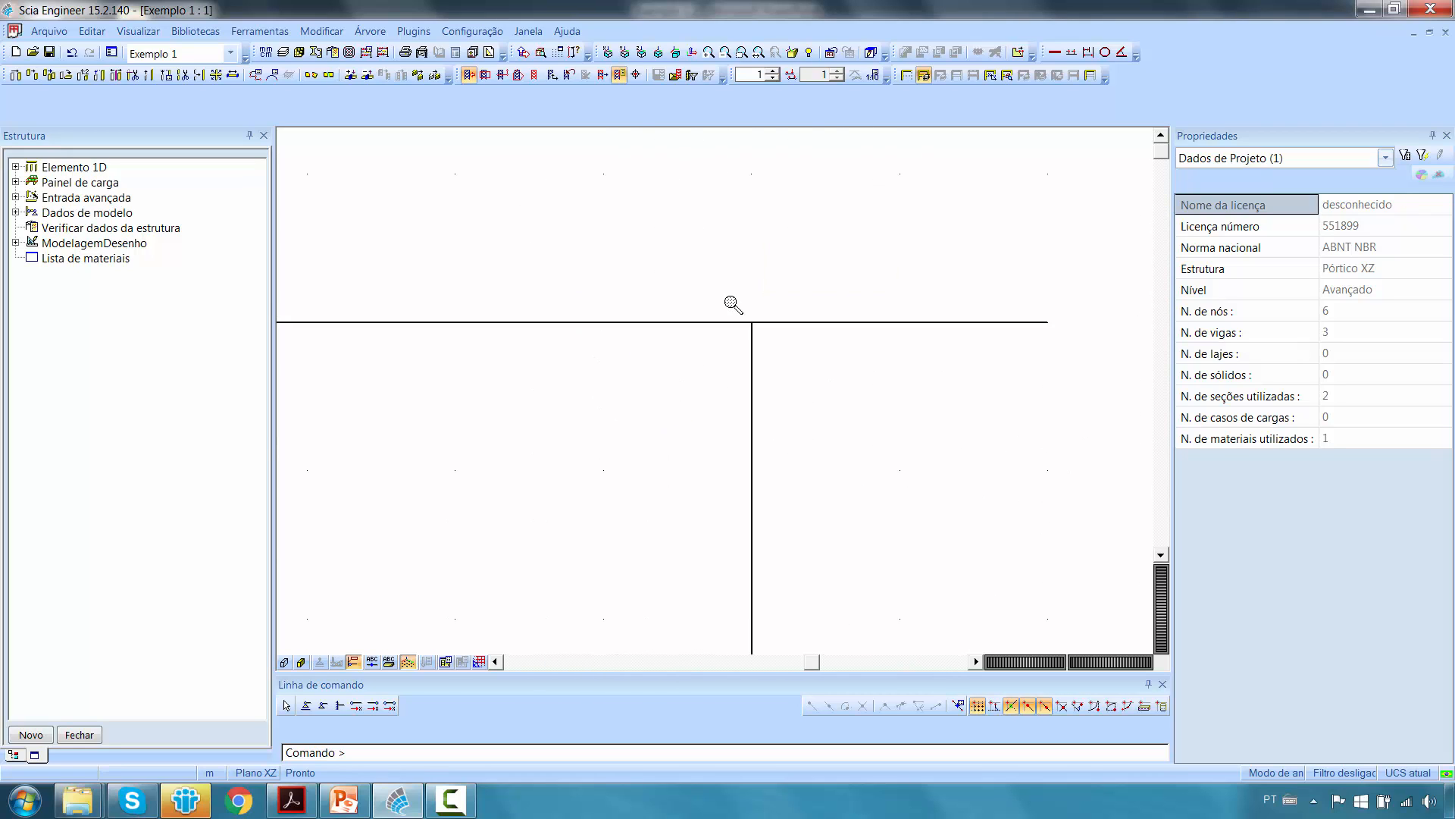
scroll(762, 361, down, 5)
scroll(766, 425, up, 4)
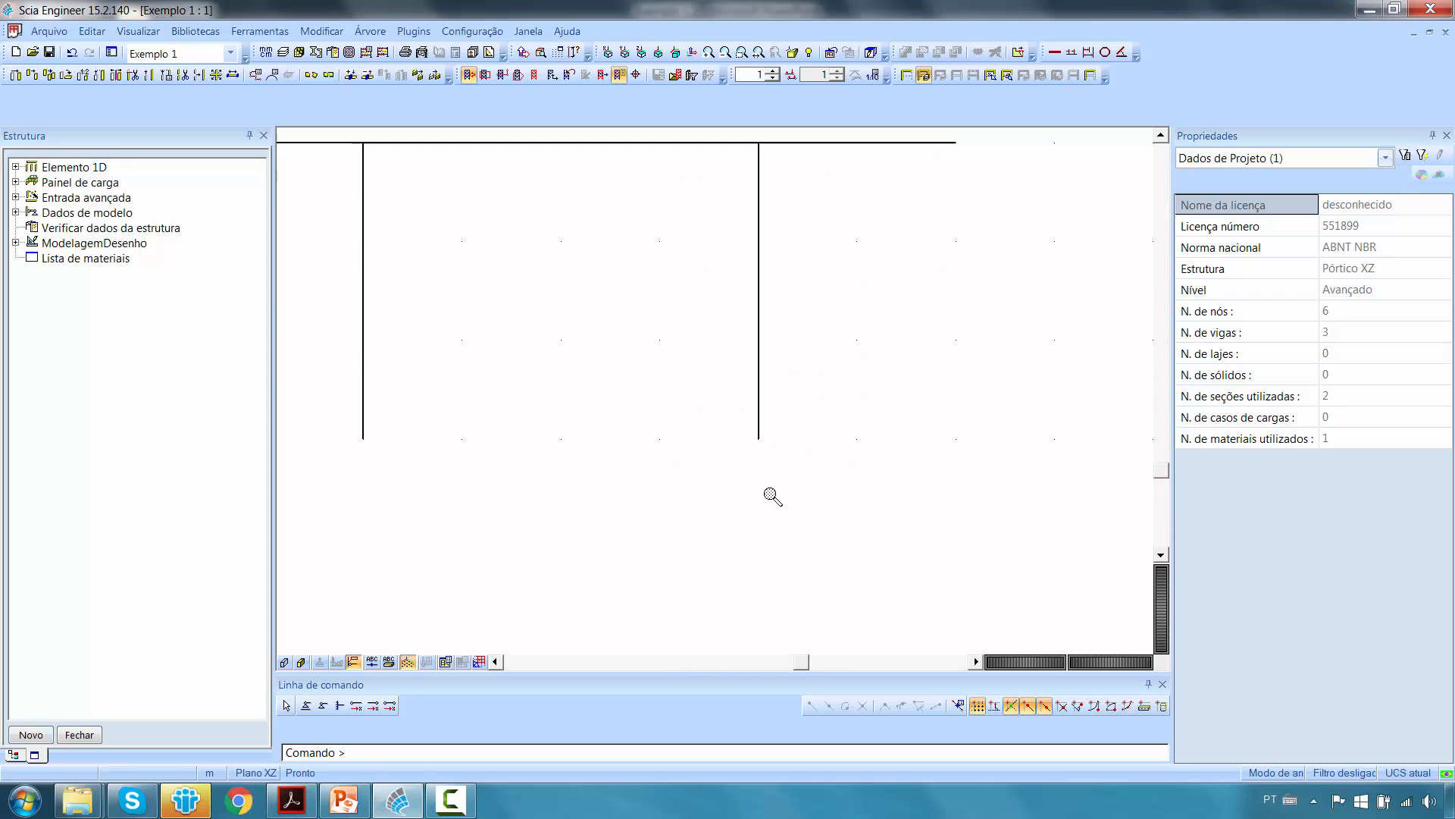
scroll(748, 478, down, 4)
middle_drag(659, 399, 675, 387)
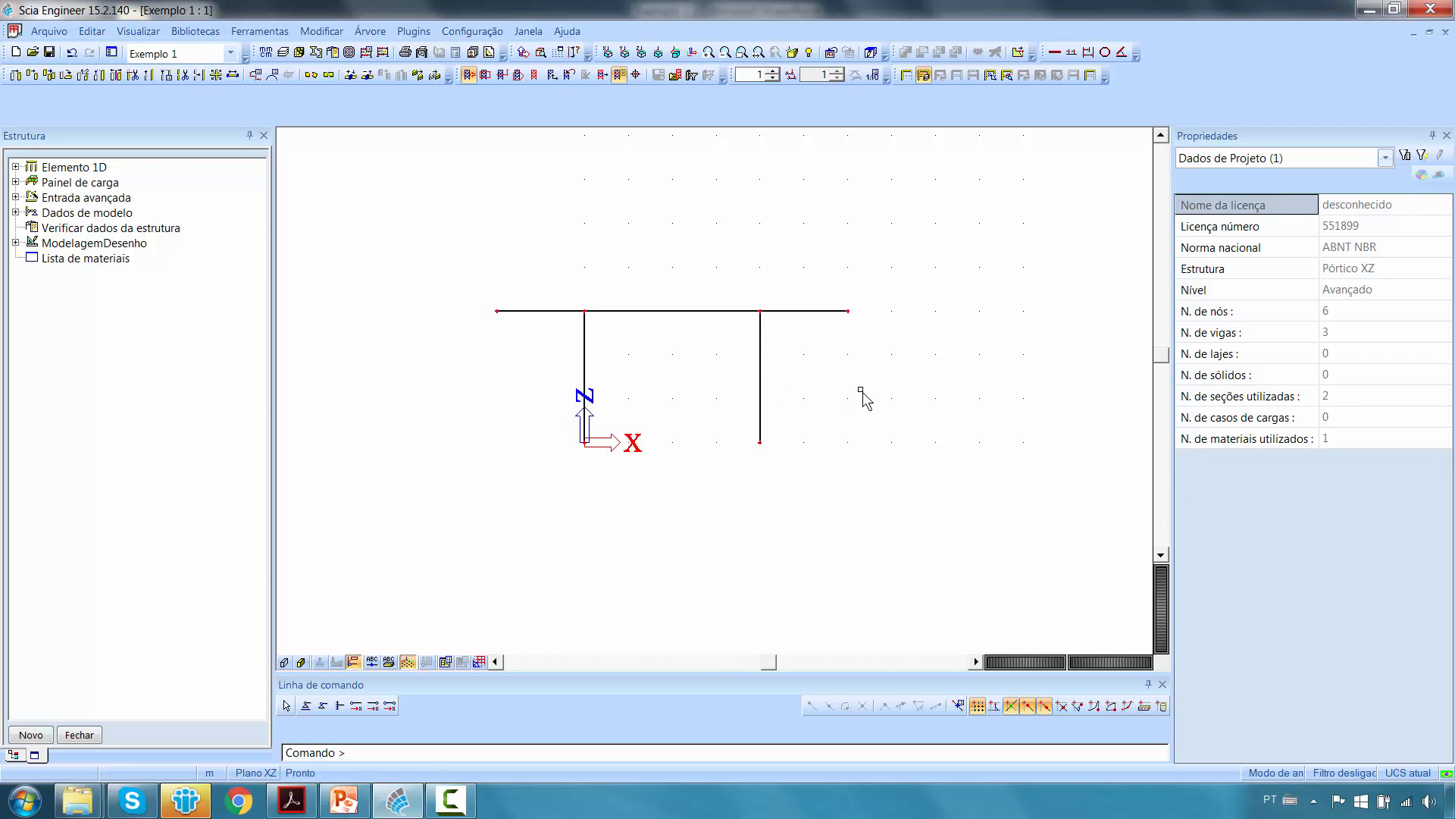
Orbit the frame in 3D, select the right column, view it from several angles and return to a frontal view.
ctrl+right_drag(864, 398, 826, 430)
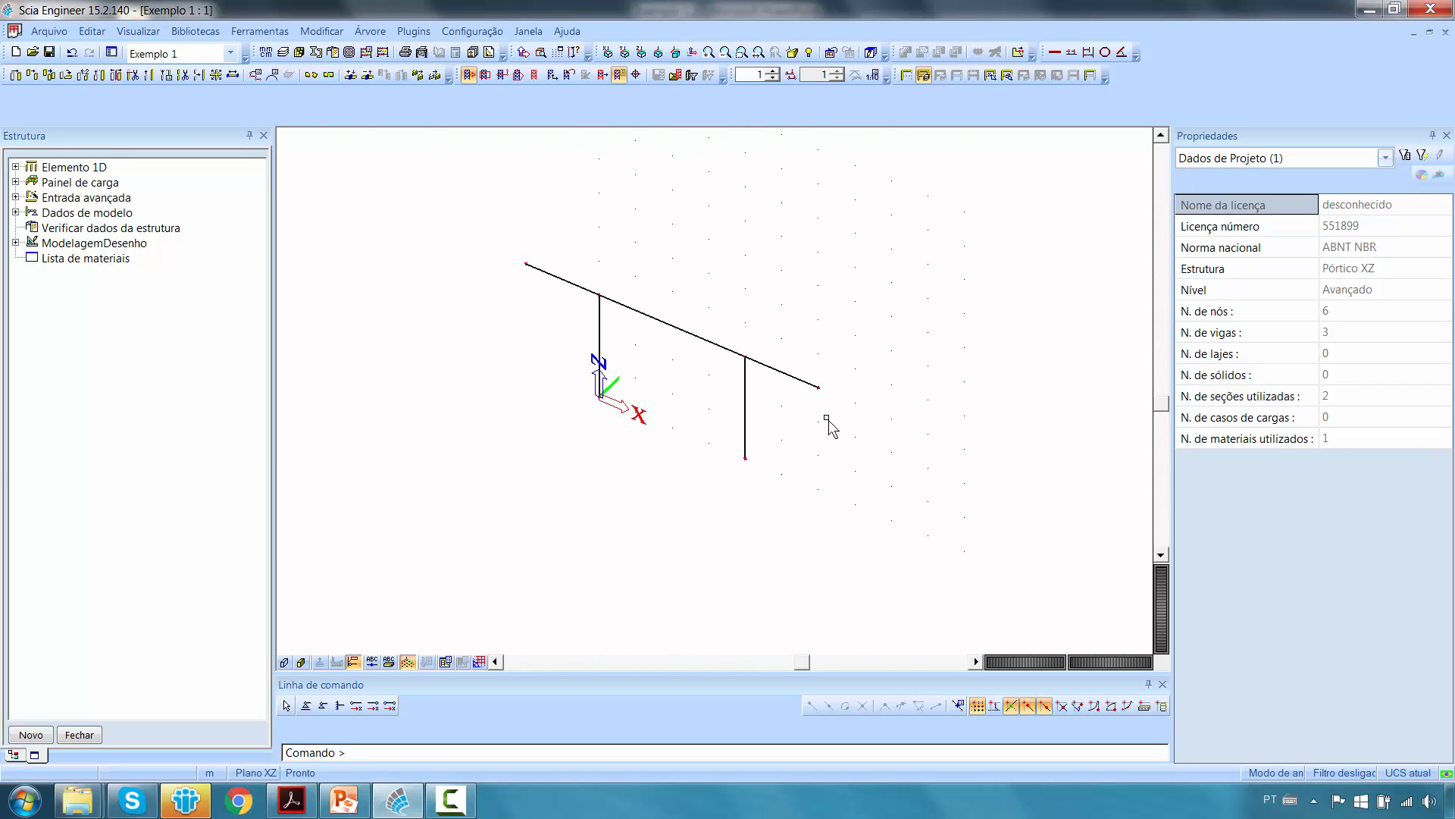
click(742, 394)
mouse_move(839, 326)
ctrl+right_down()
mouse_move(754, 339)
mouse_move(594, 328)
mouse_move(782, 340)
mouse_move(829, 311)
mouse_move(825, 327)
mouse_move(669, 326)
mouse_move(848, 325)
mouse_move(639, 319)
mouse_move(789, 342)
mouse_move(836, 314)
ctrl+right_up()
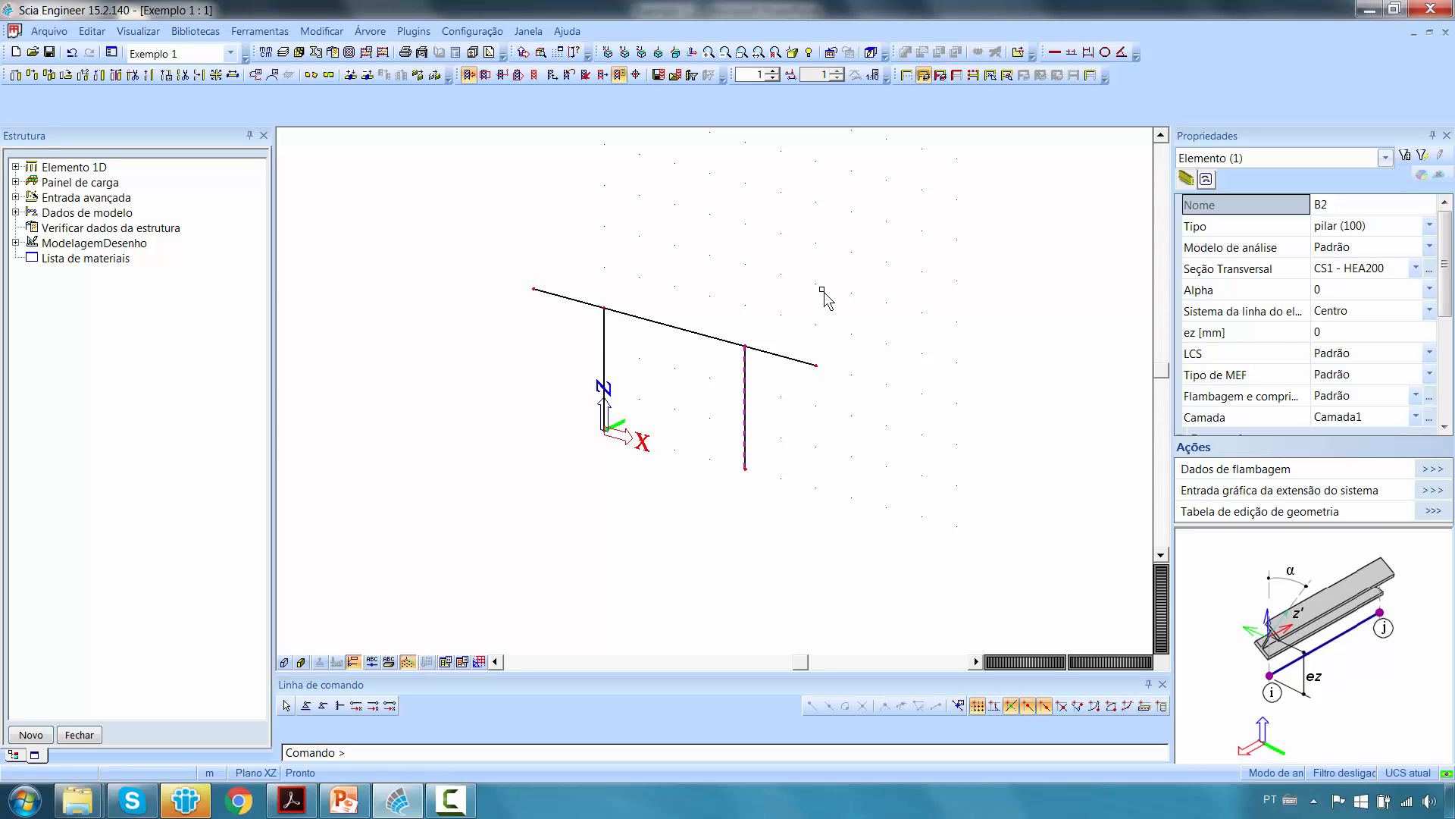
mouse_move(808, 361)
ctrl+right_down()
mouse_move(787, 367)
mouse_move(803, 363)
ctrl+right_up()
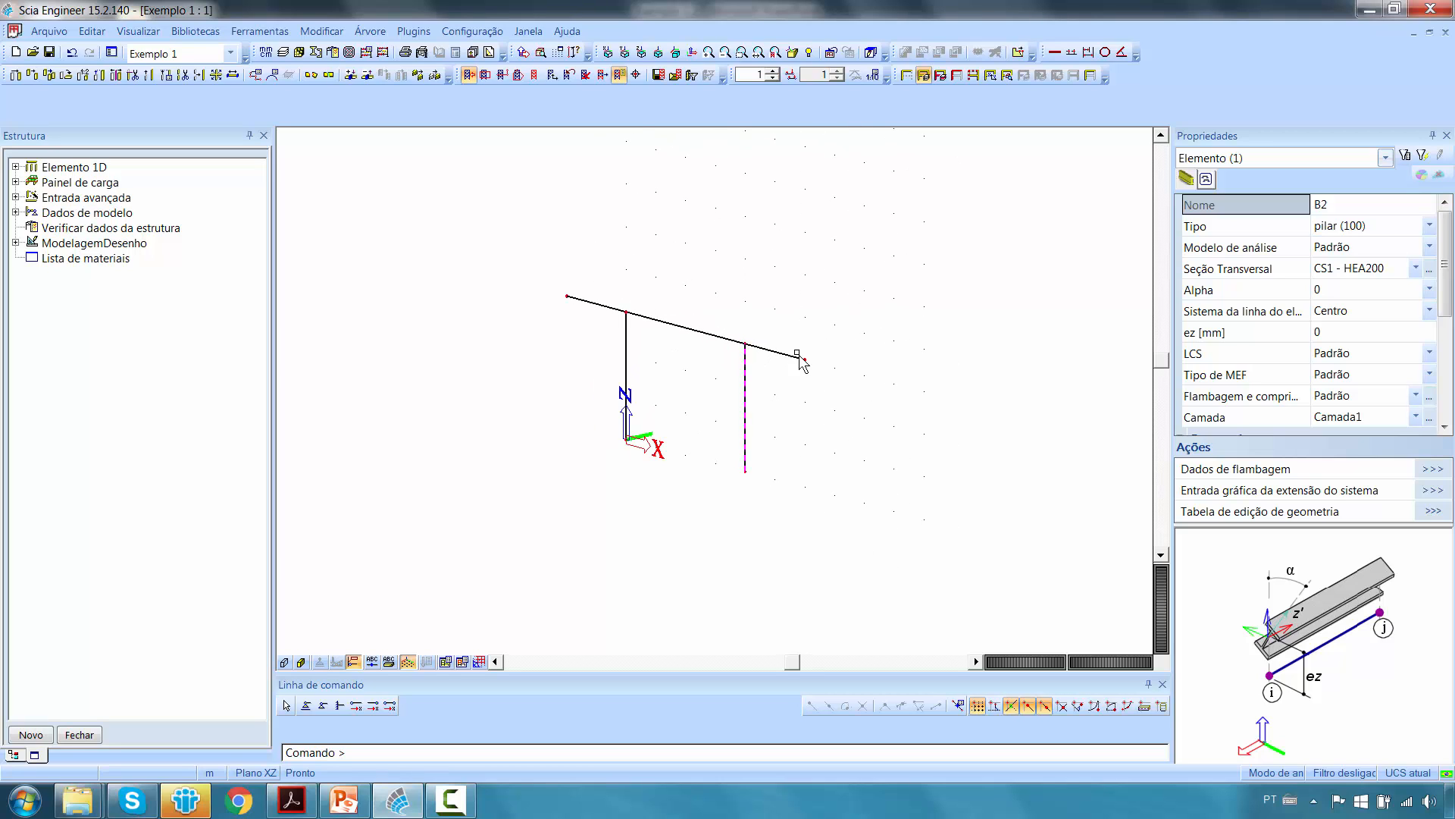
ctrl+right_drag(720, 414, 811, 390)
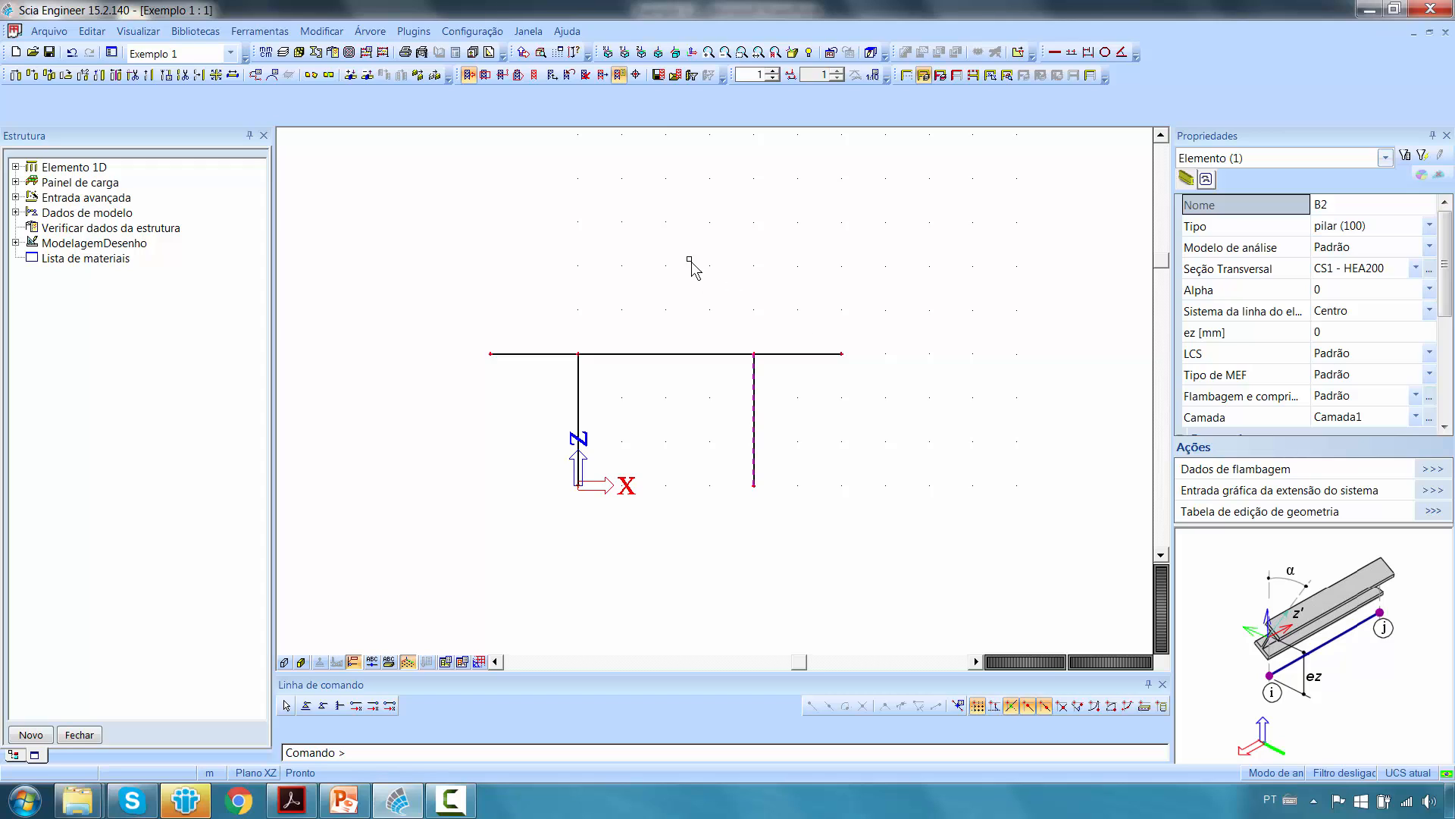
View the frame along the X, Y and Z directions and in axonometric view, and toggle perspective on and off.
click(611, 55)
click(626, 54)
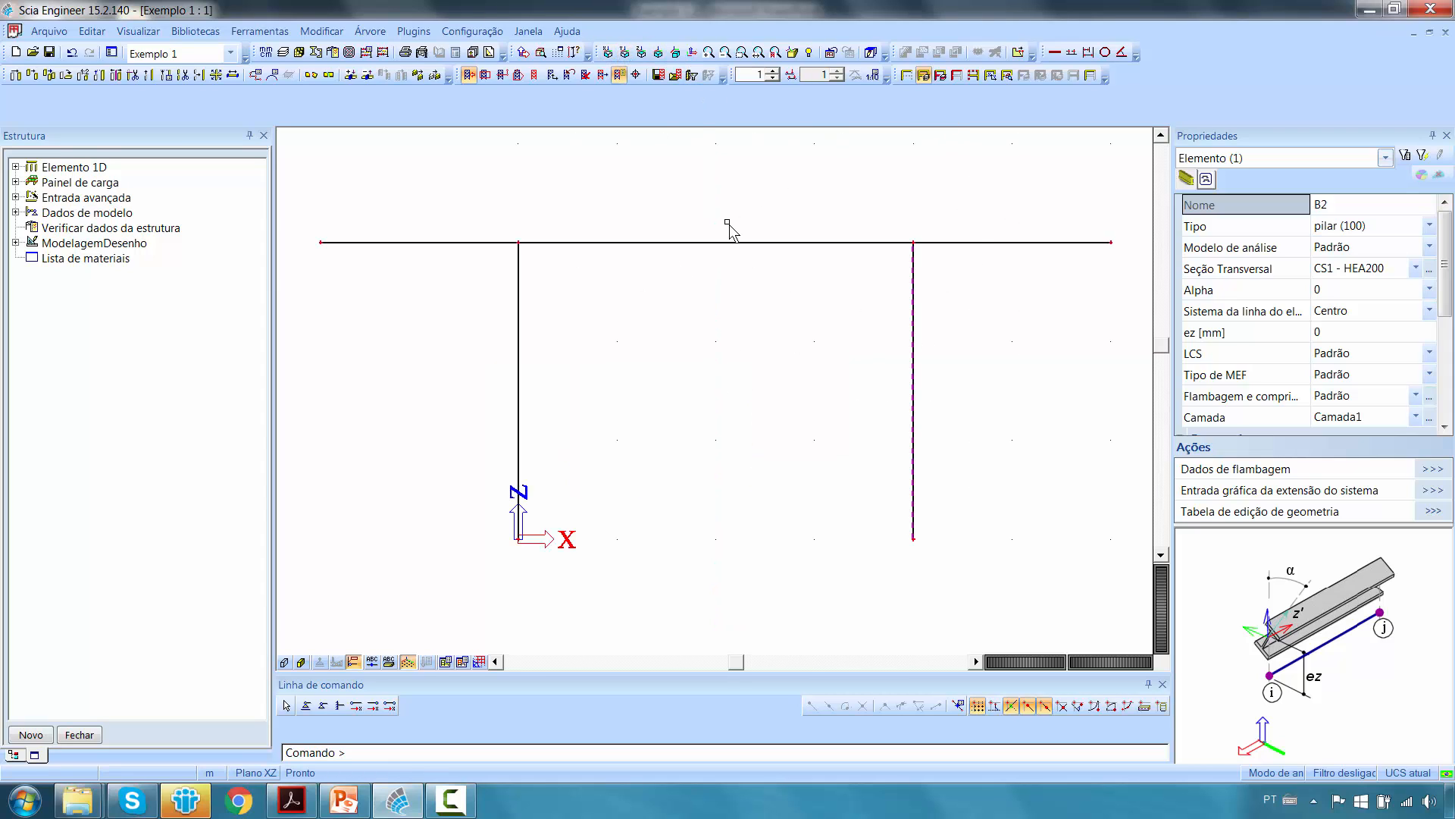
click(642, 53)
click(658, 54)
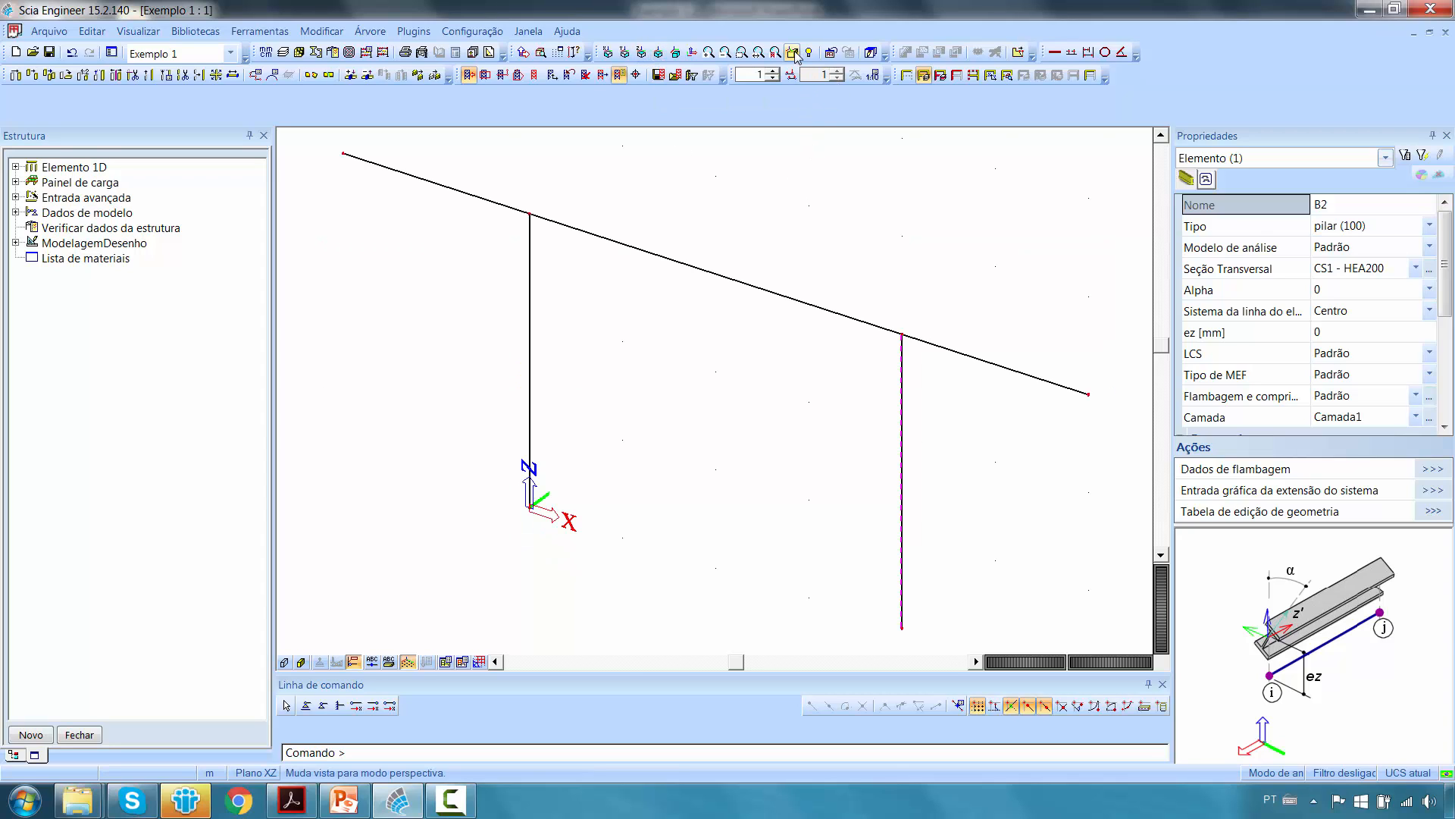
click(793, 54)
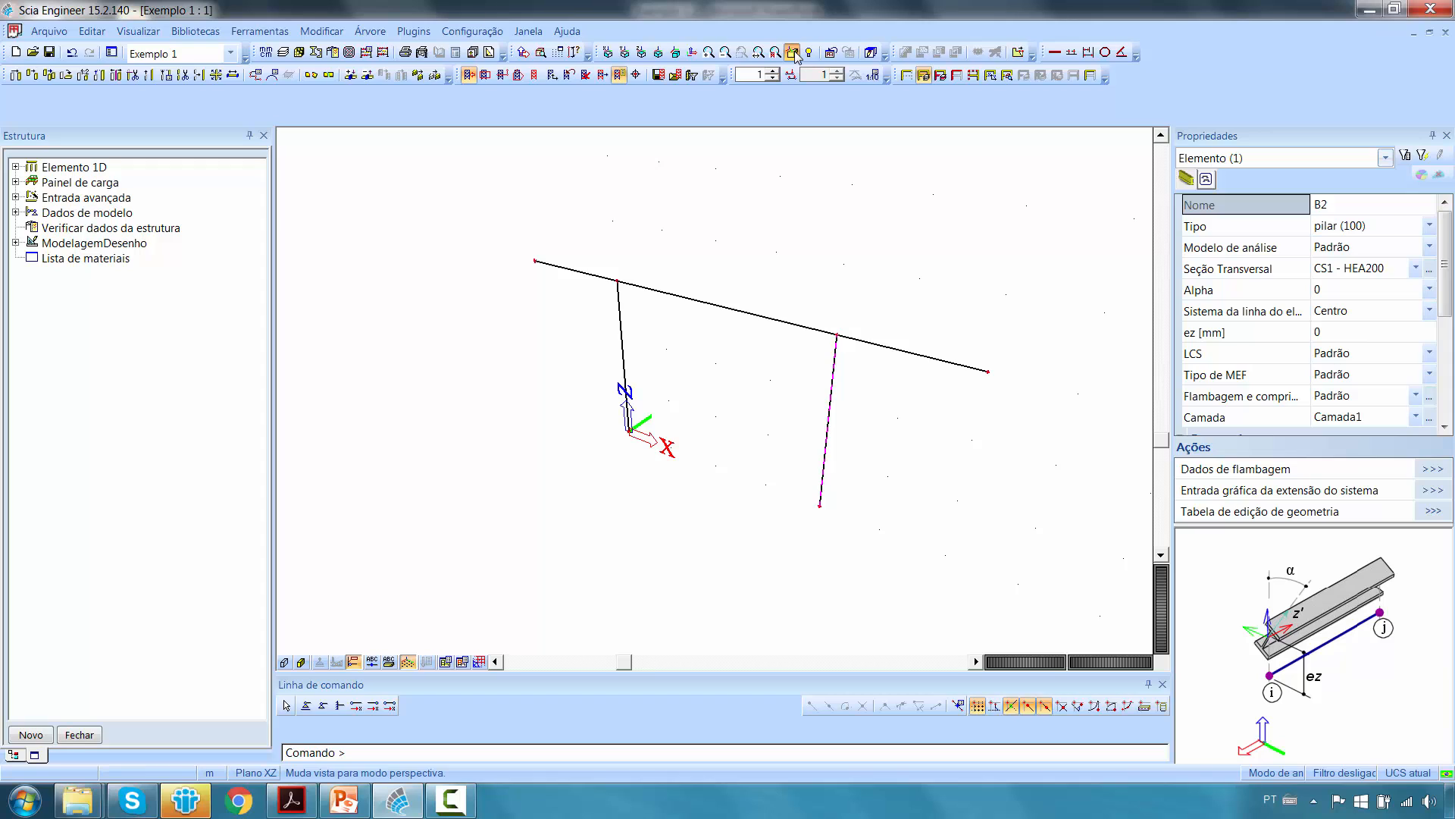
click(793, 53)
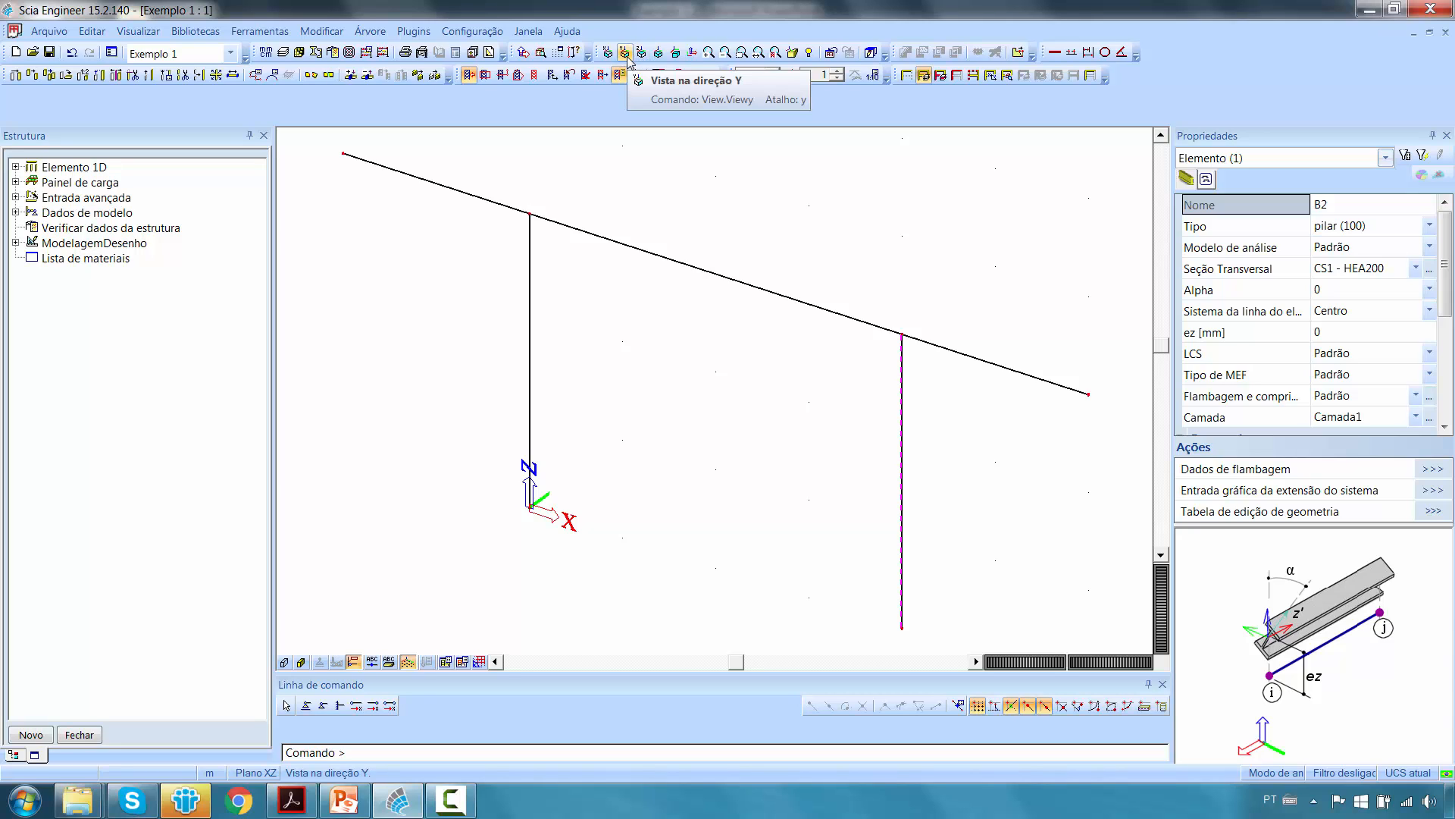
Switch to the Y-direction view with the command Y and clear the column selection.
click(497, 748)
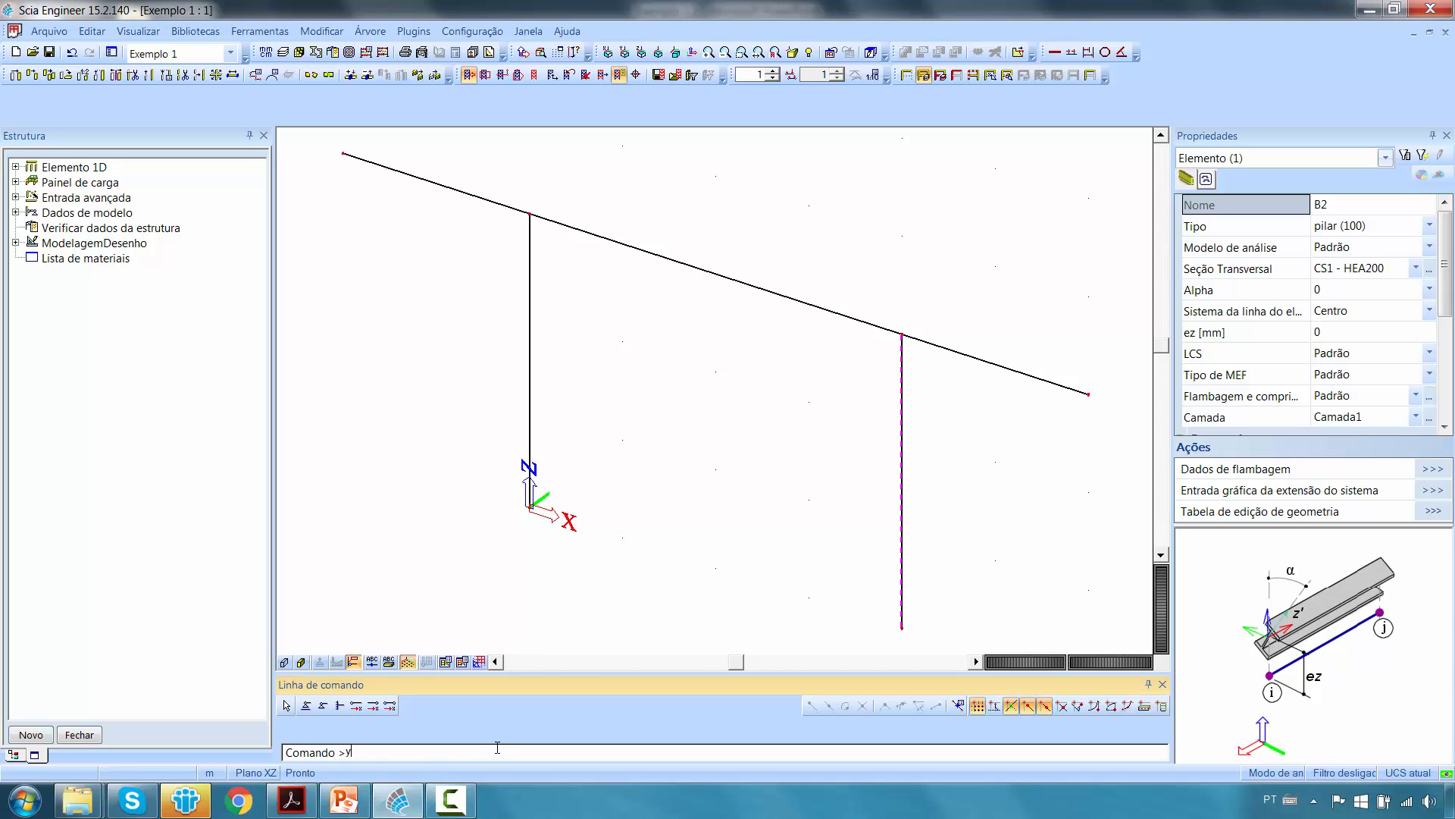
key(Return)
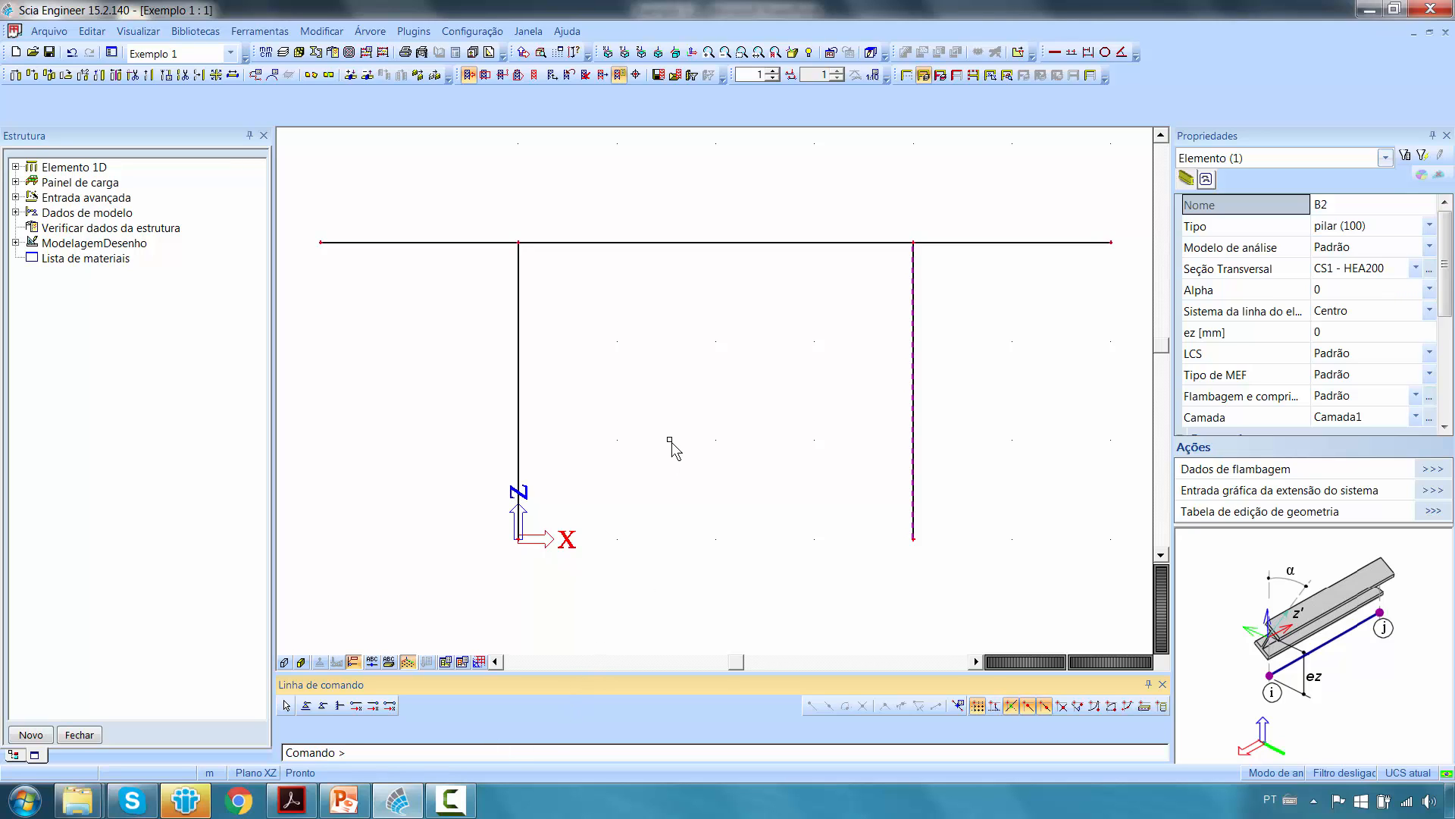
scroll(671, 448, down, 2)
middle_drag(750, 439, 734, 388)
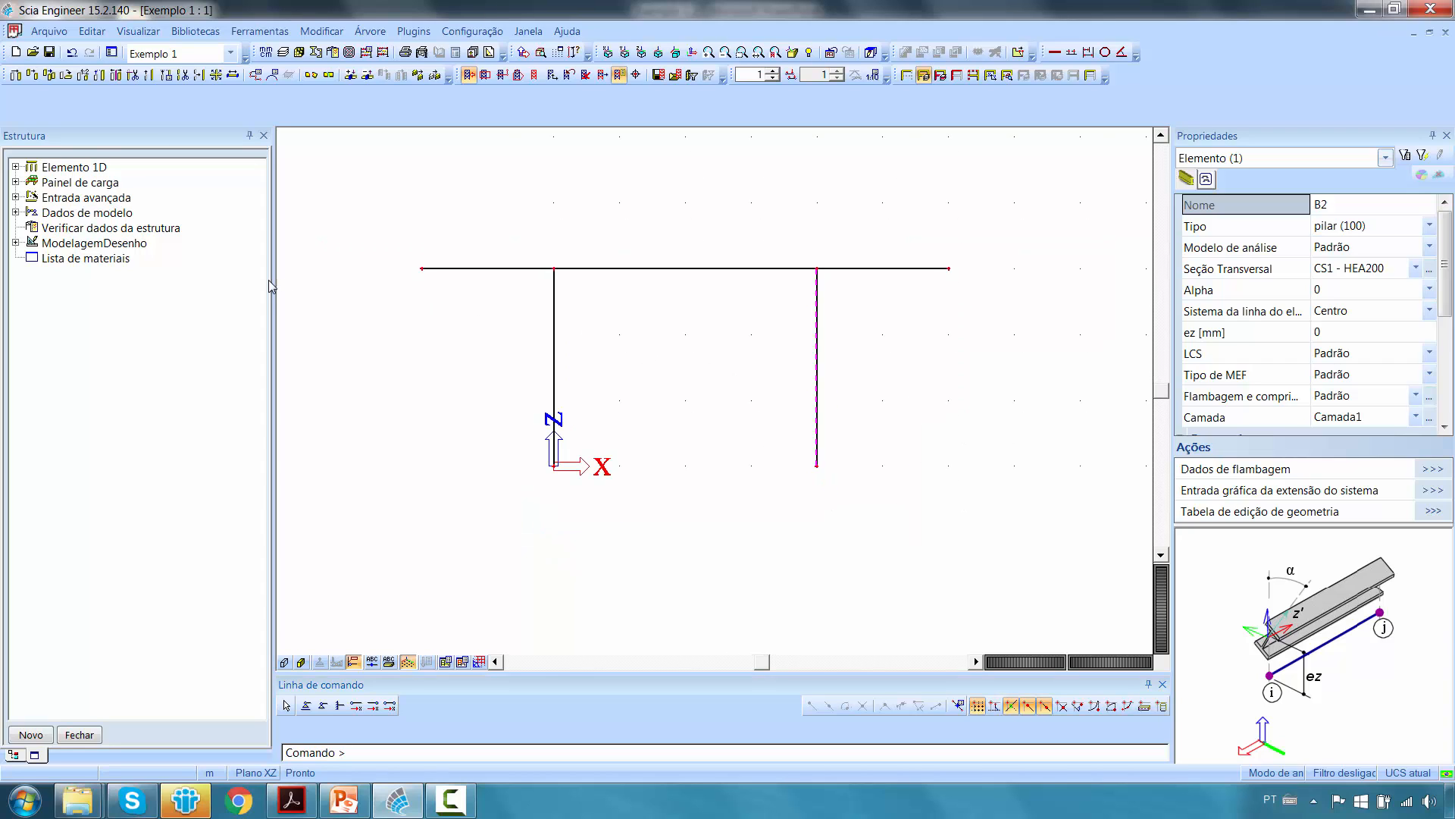
mouse_move(663, 424)
middle_down()
mouse_move(646, 468)
mouse_move(664, 455)
middle_up()
scroll(576, 512, up, 2)
key(Escape)
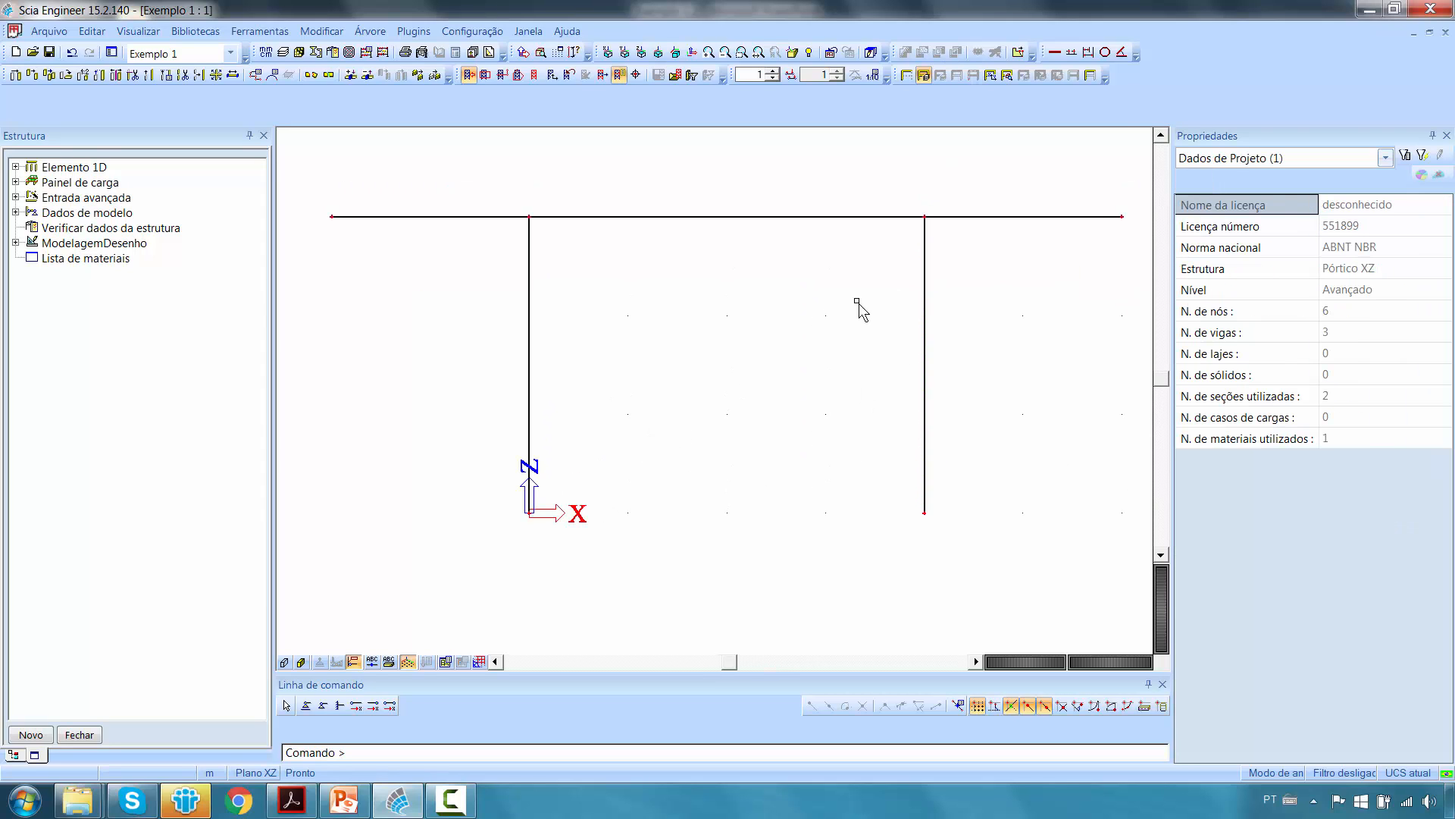
Add a fixed support to the base node of the left column at the origin.
click(339, 706)
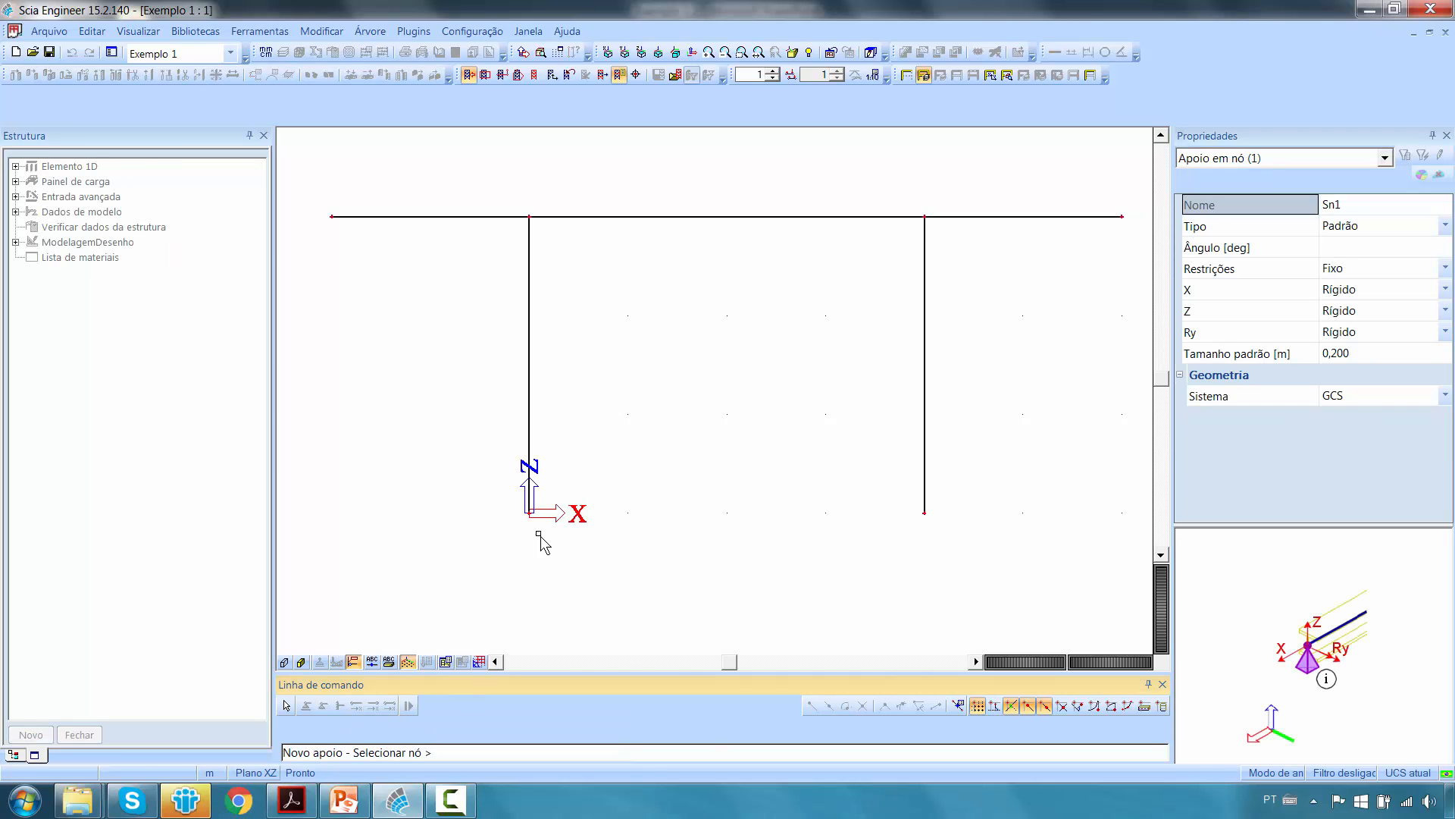
click(530, 514)
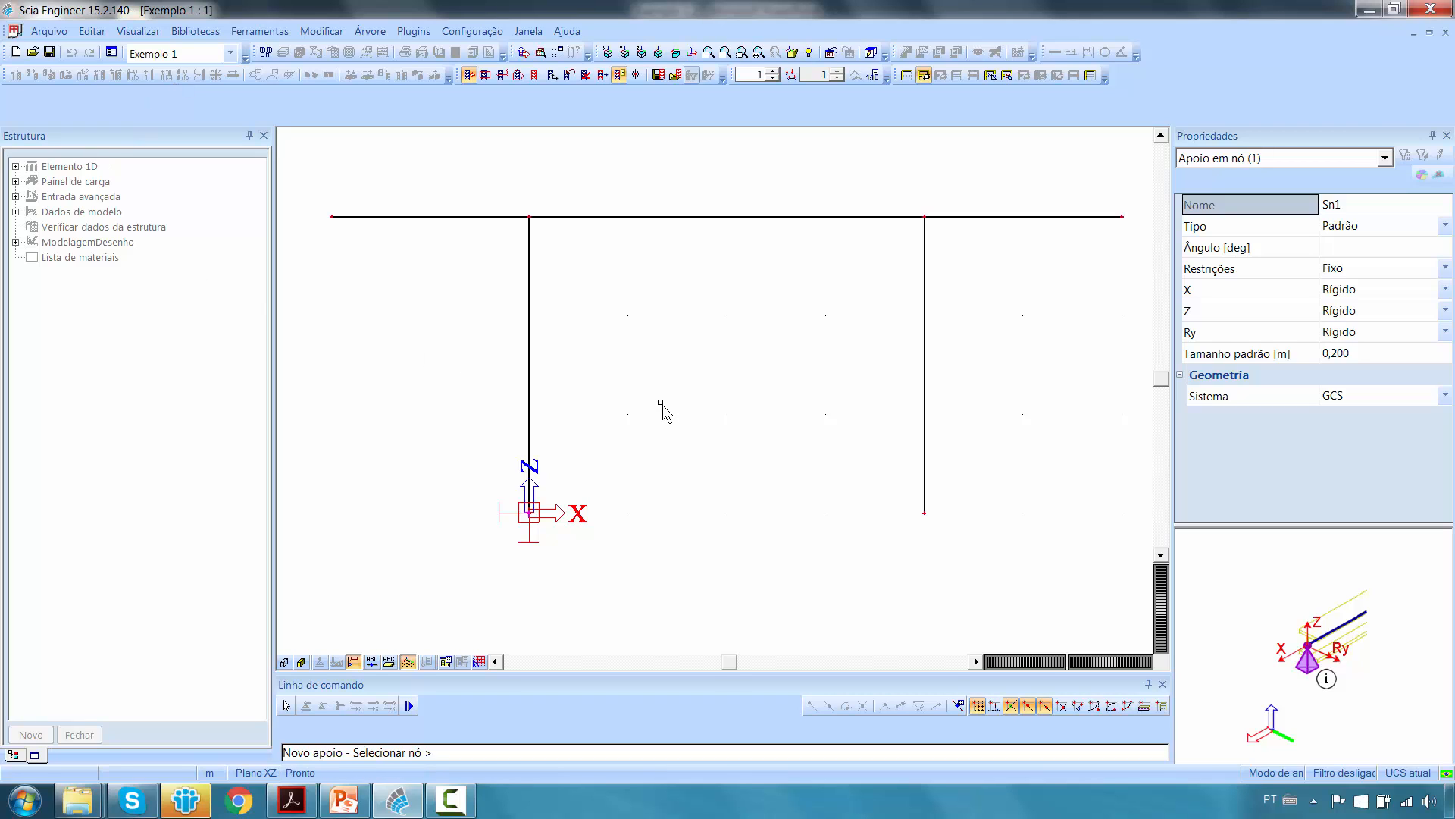
key(Escape)
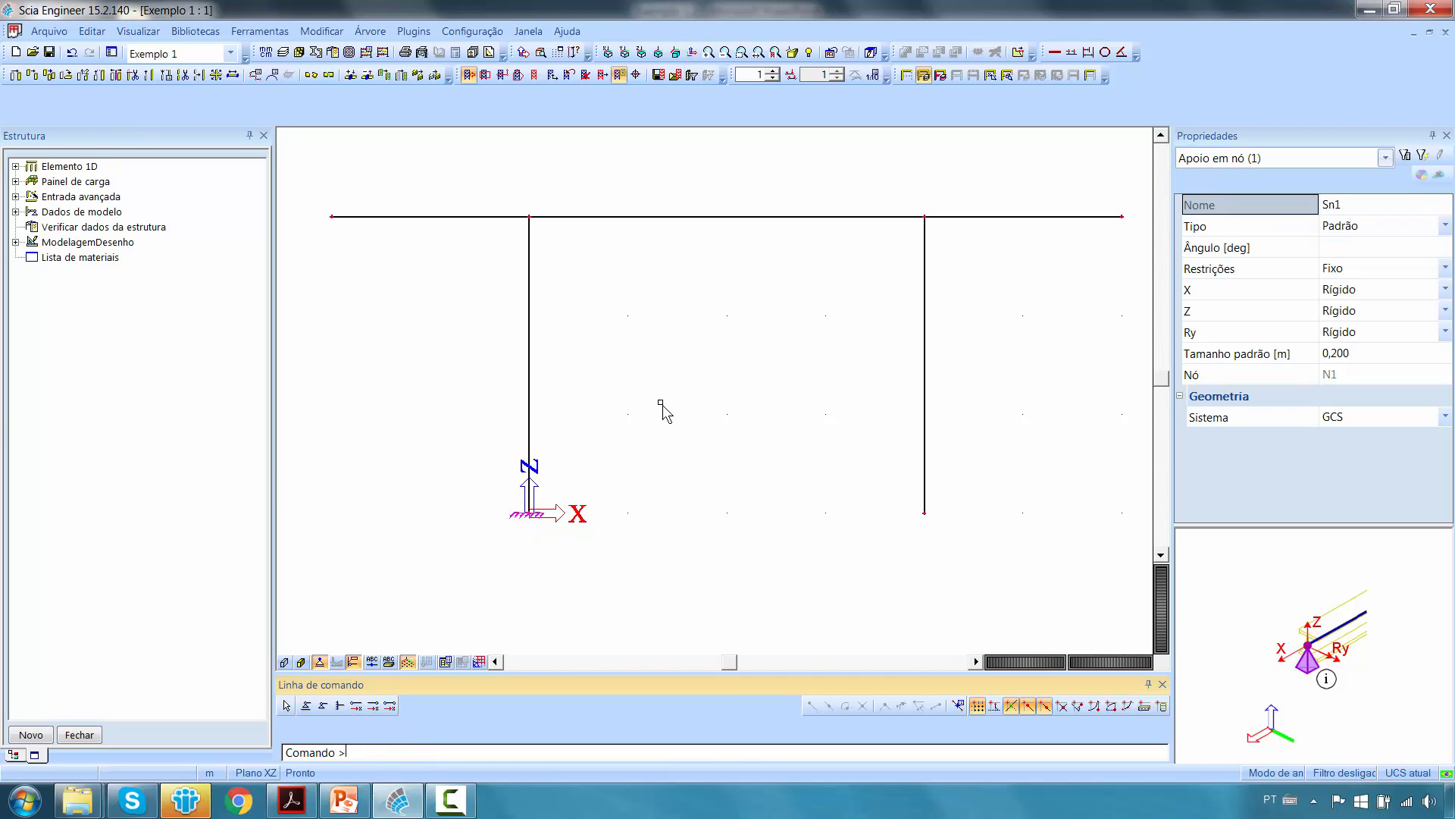
key(Escape)
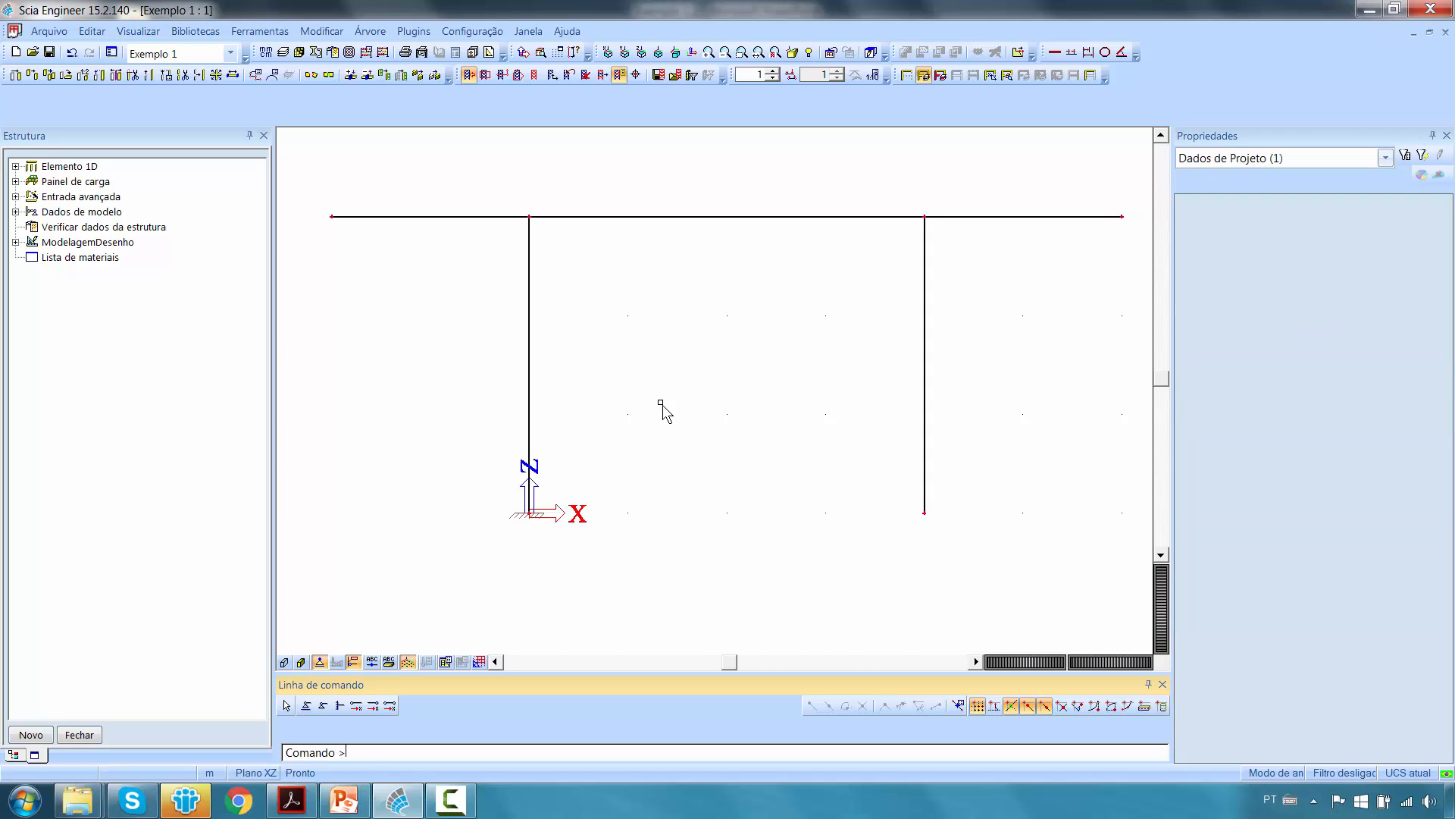
Start a new nodal support from the model data with its restraints (Restrições) set to Fixo.
middle_drag(655, 420, 633, 423)
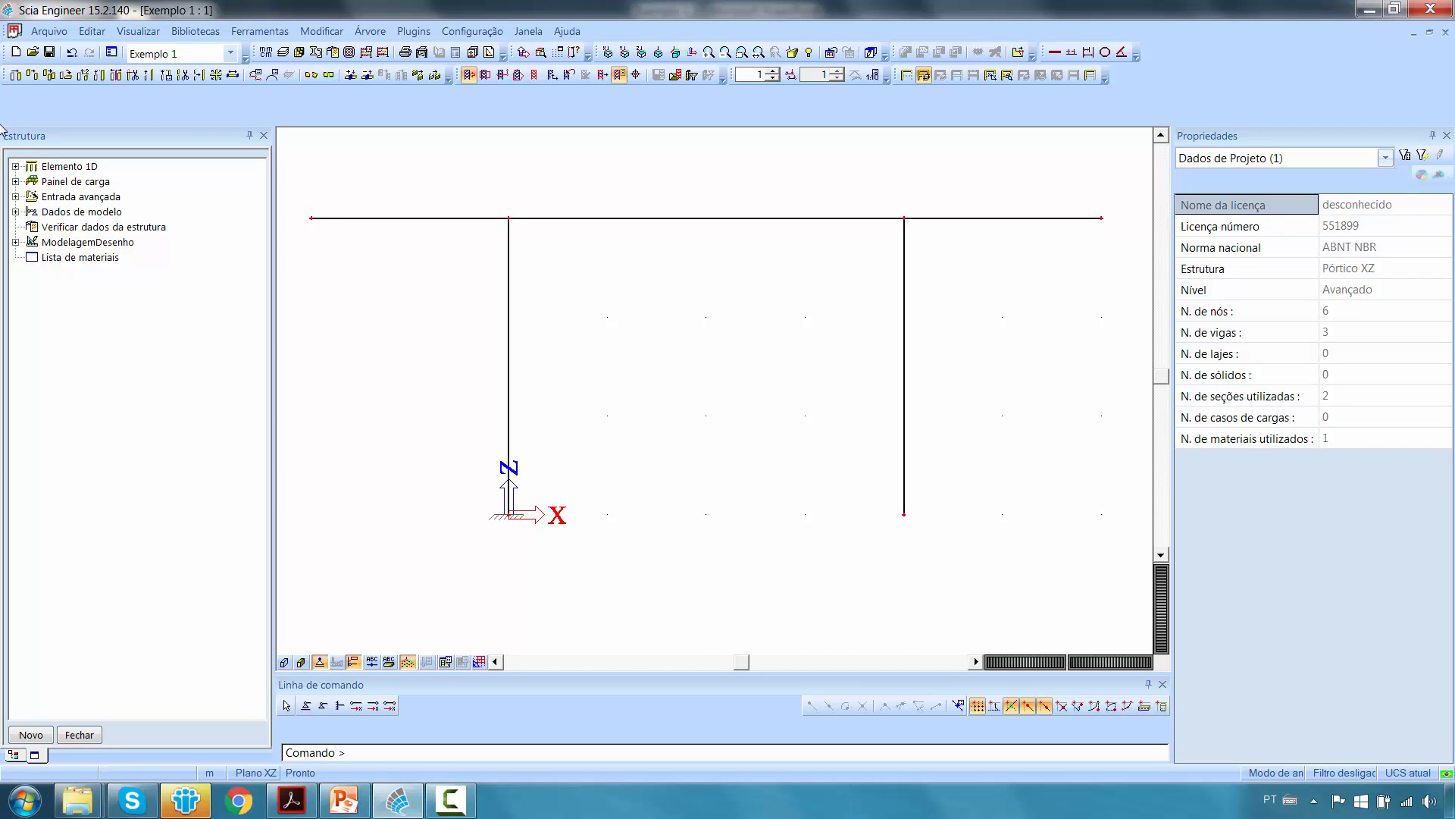
click(15, 212)
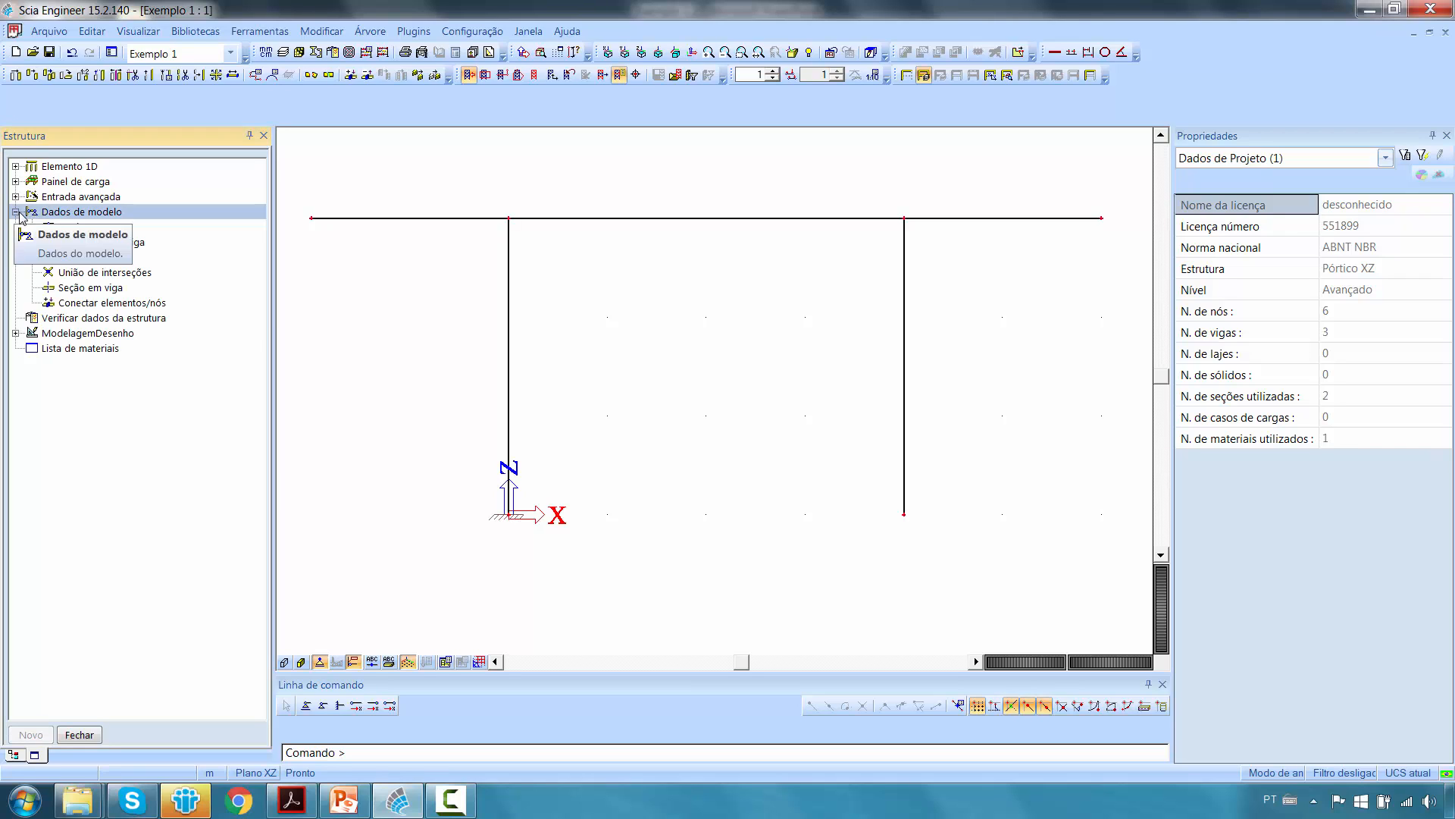
click(33, 227)
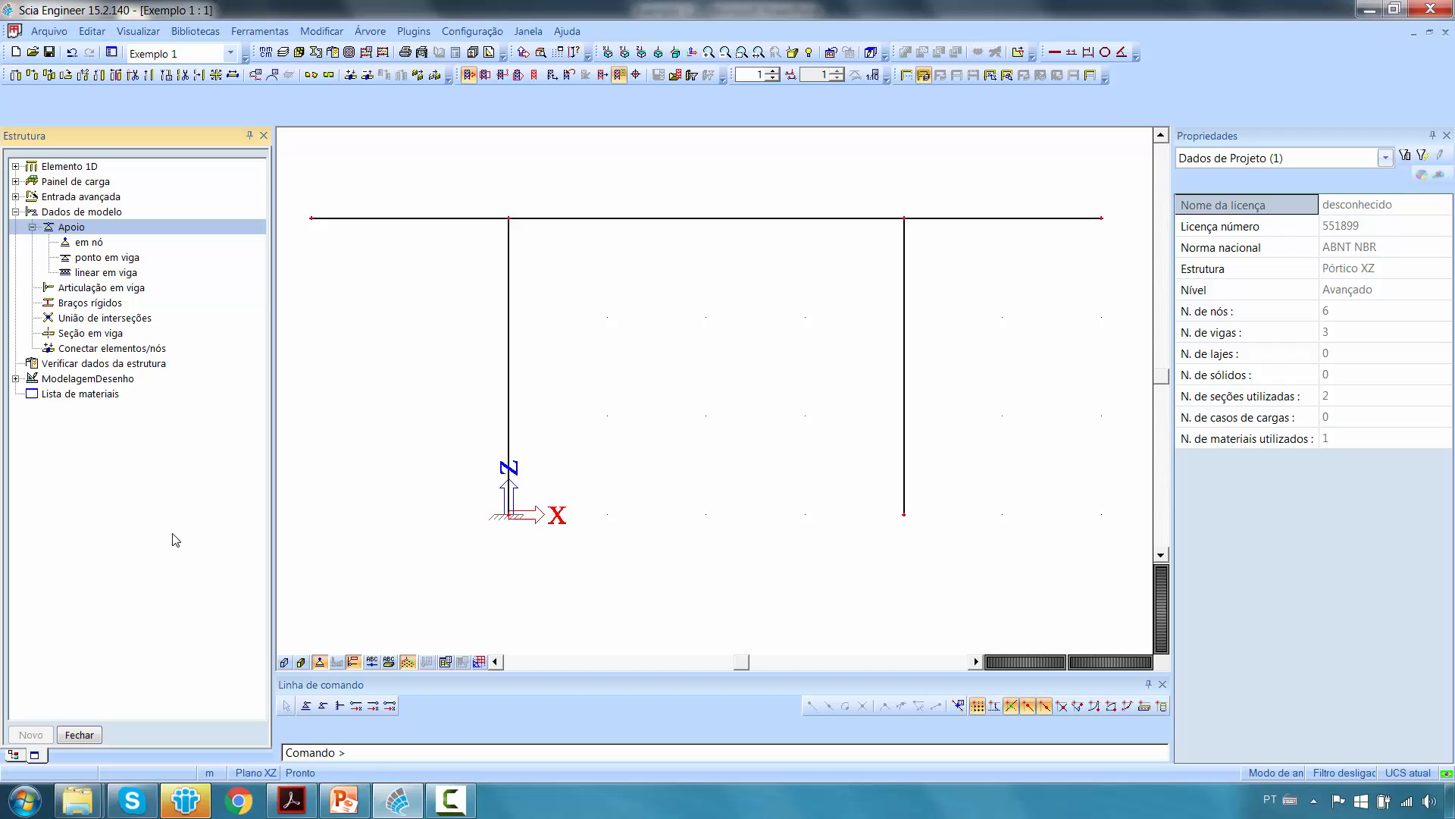
double_click(89, 244)
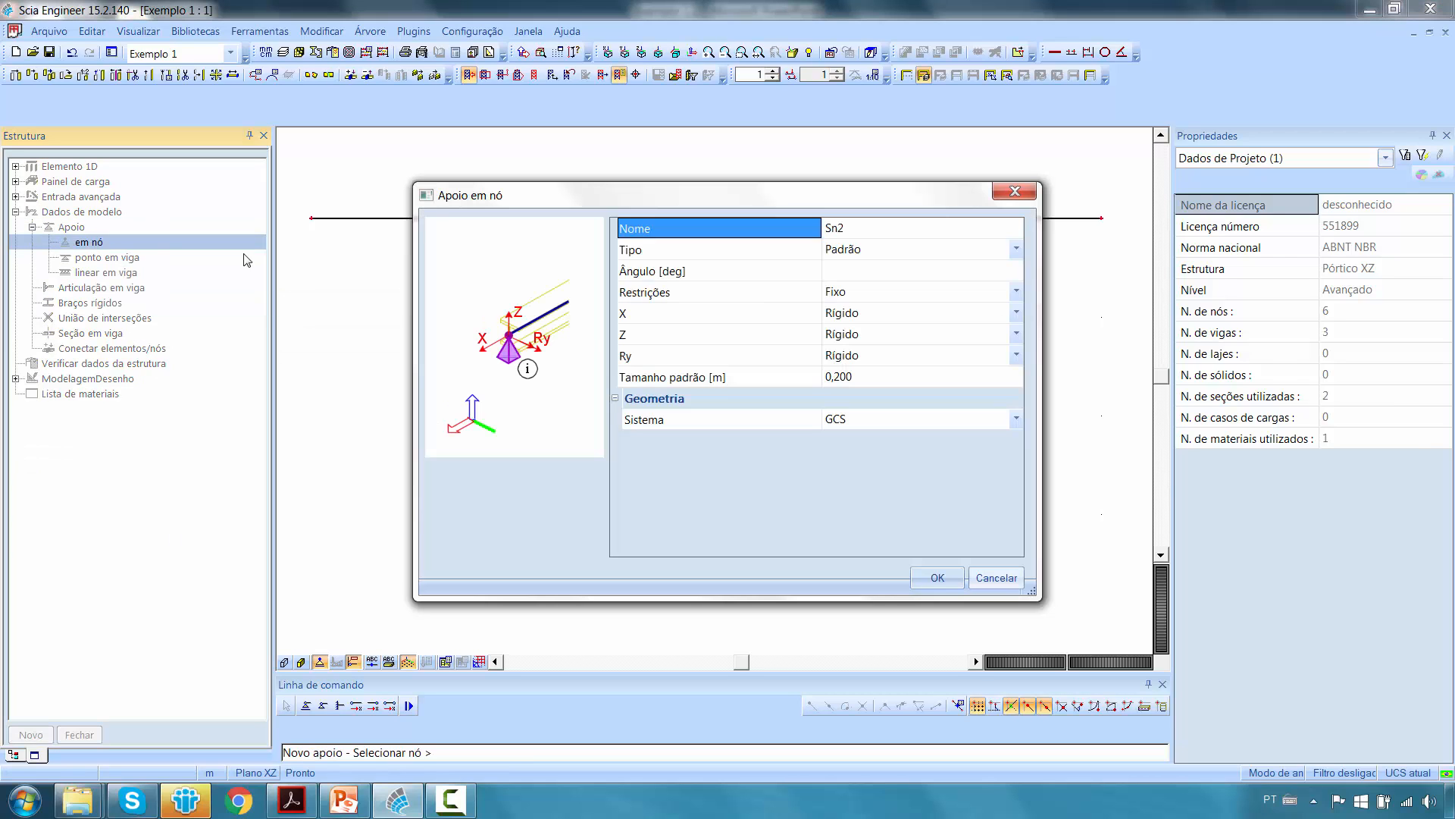
click(1014, 292)
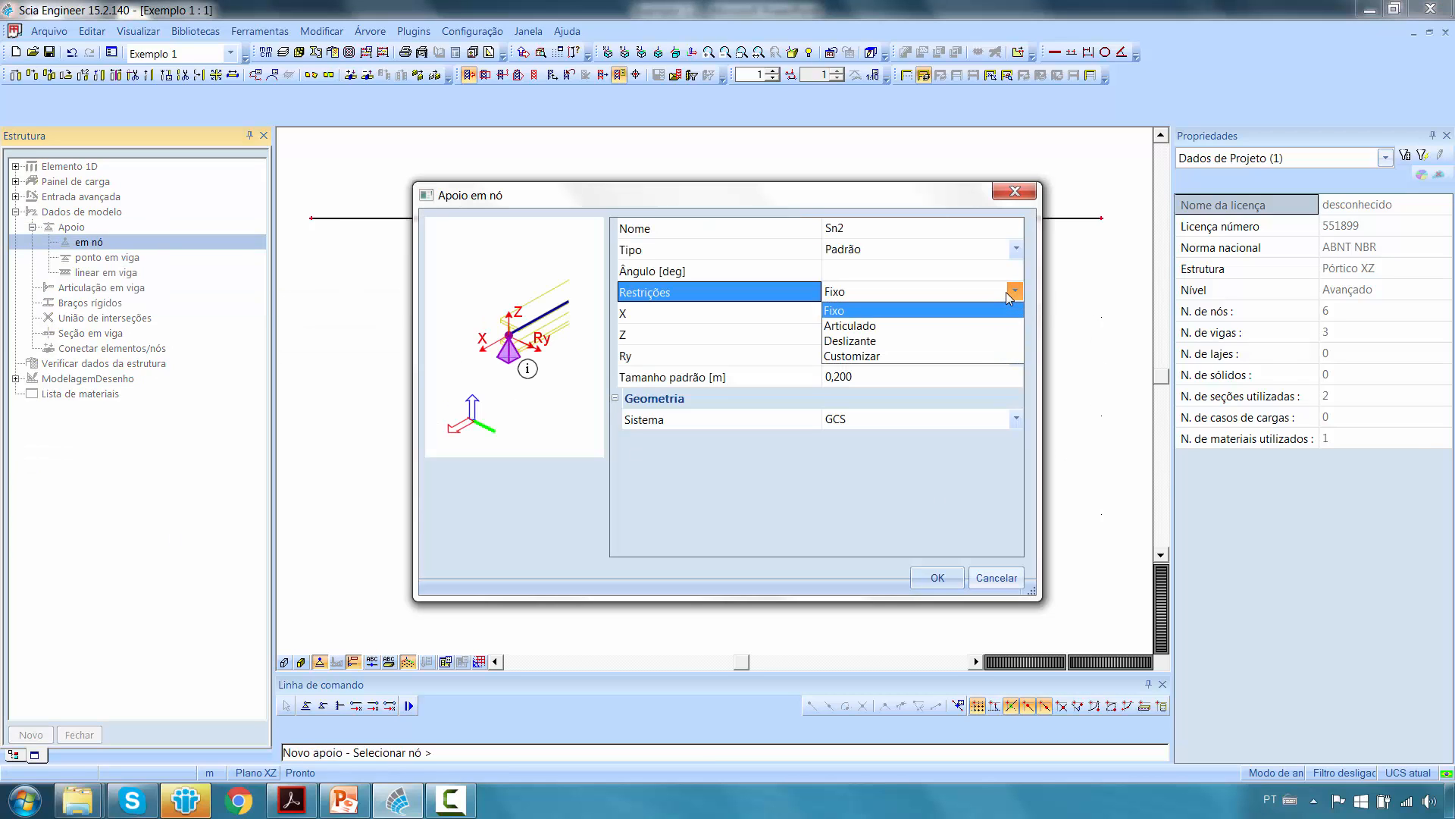
click(862, 310)
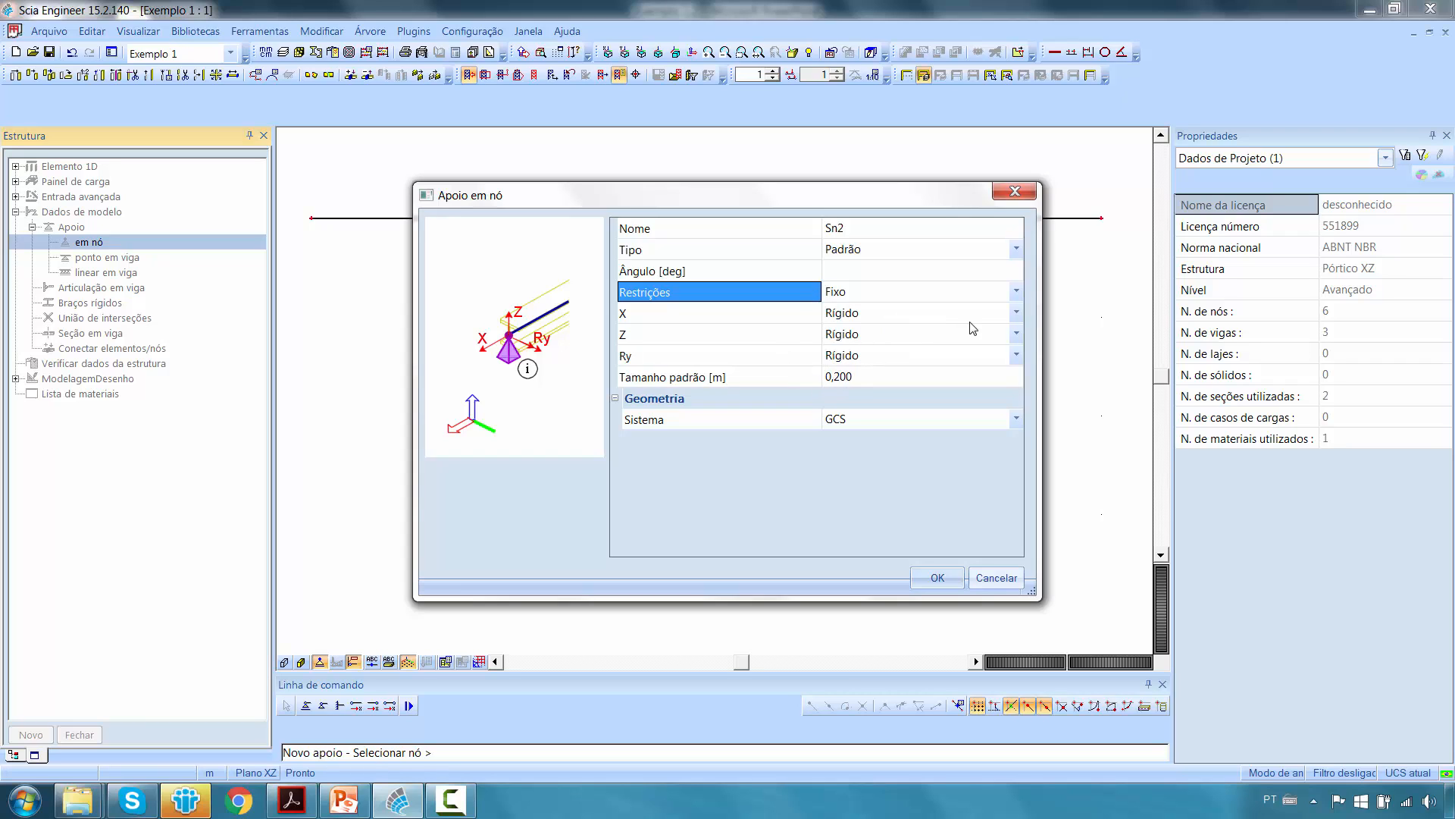
Try the Flexível option for the support's X restraint, and reset the restraints to Fixo.
click(1017, 314)
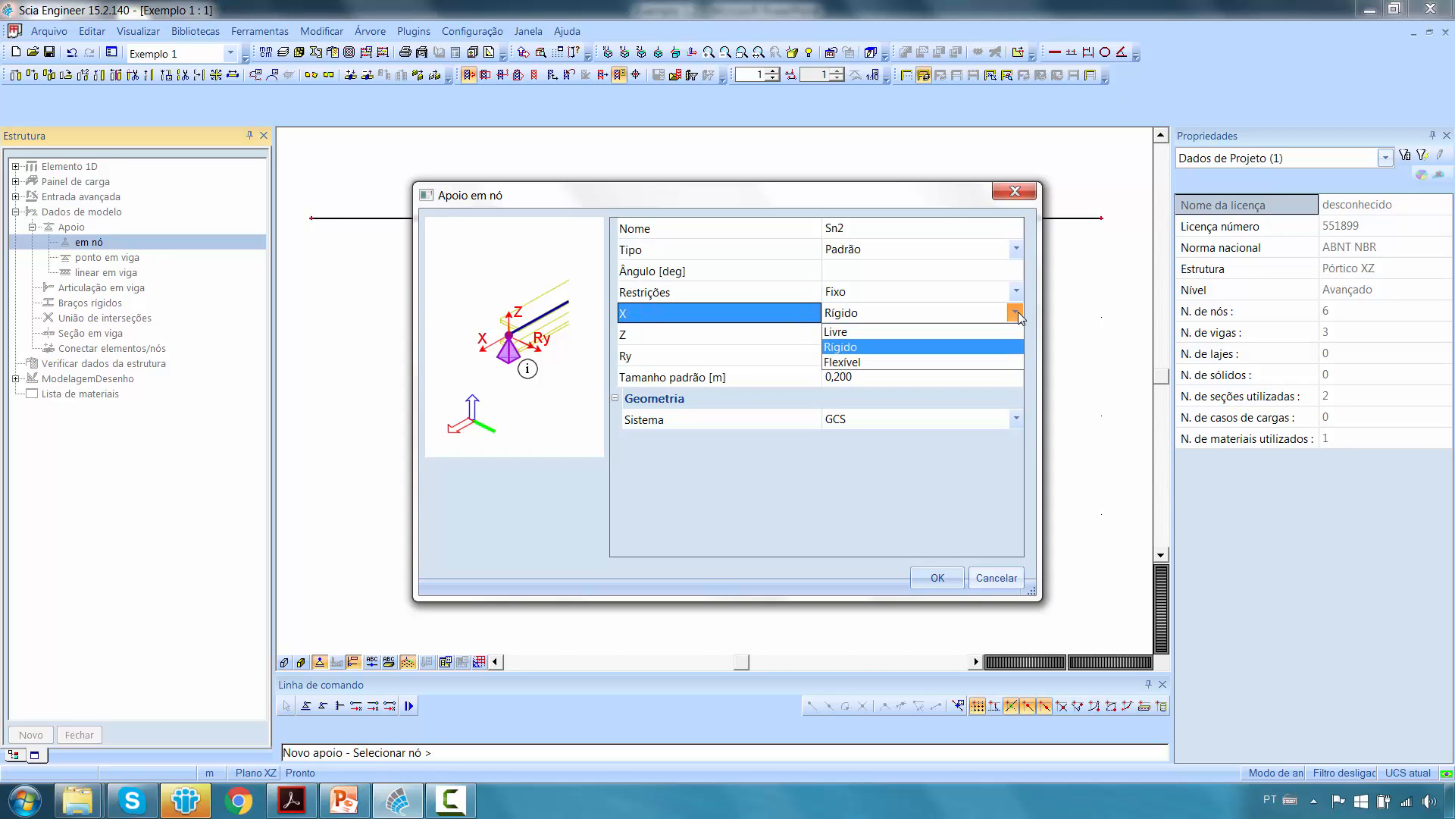
click(1018, 312)
click(1017, 311)
click(913, 361)
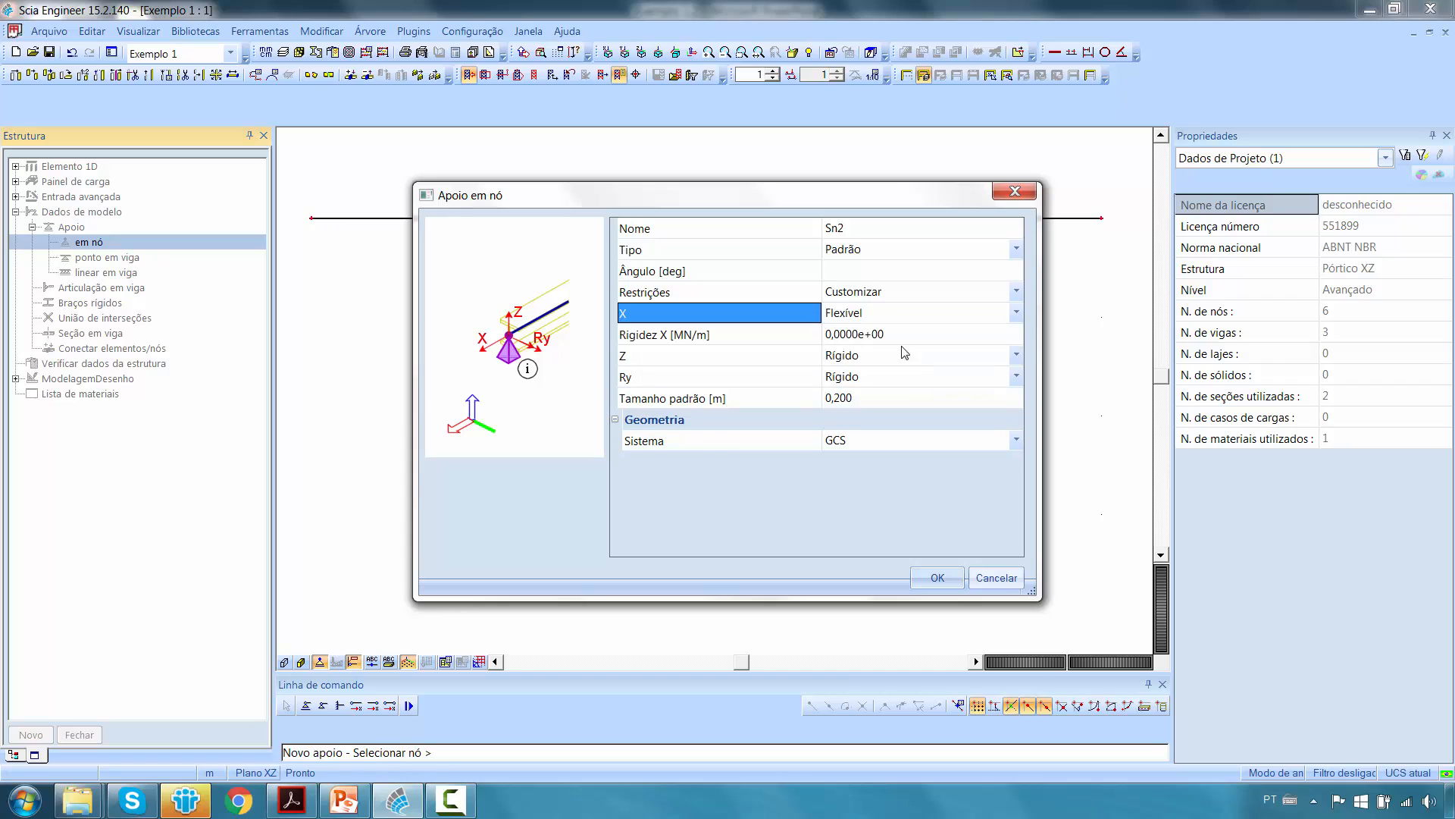
click(892, 293)
click(893, 292)
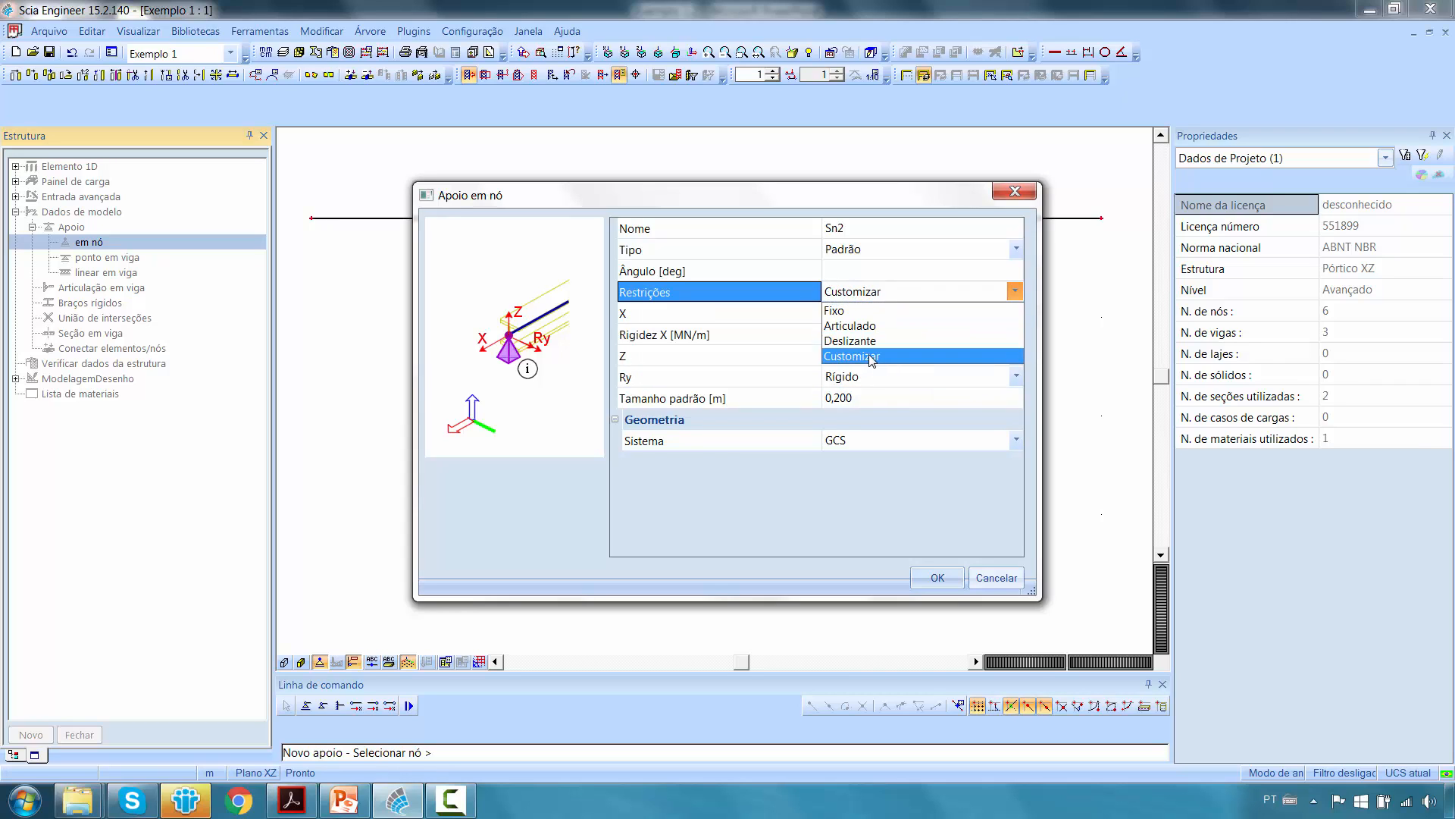
click(870, 311)
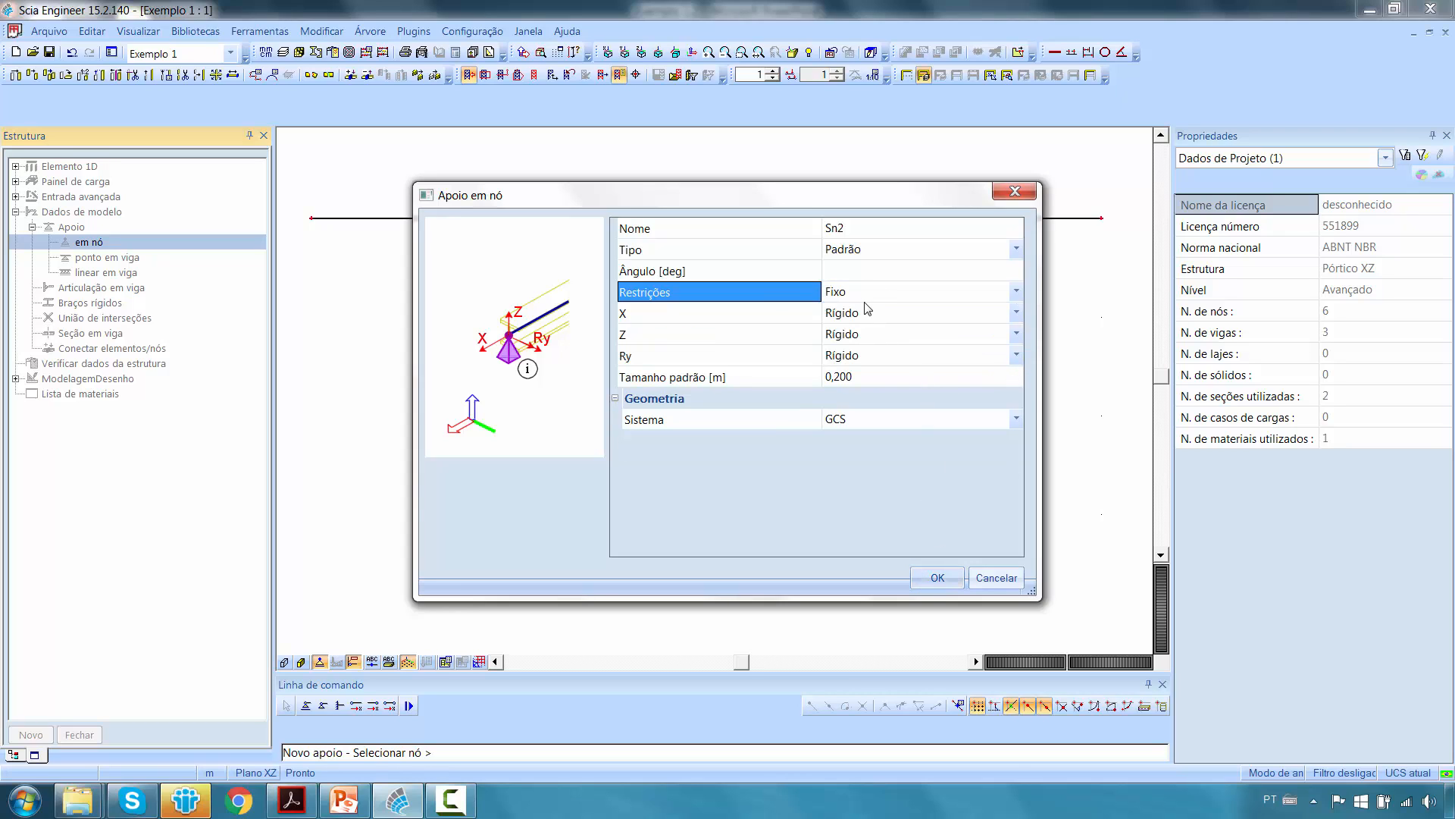
Accept the support definition and place the fixed support on the base node of the right column.
click(945, 577)
drag(846, 479, 985, 583)
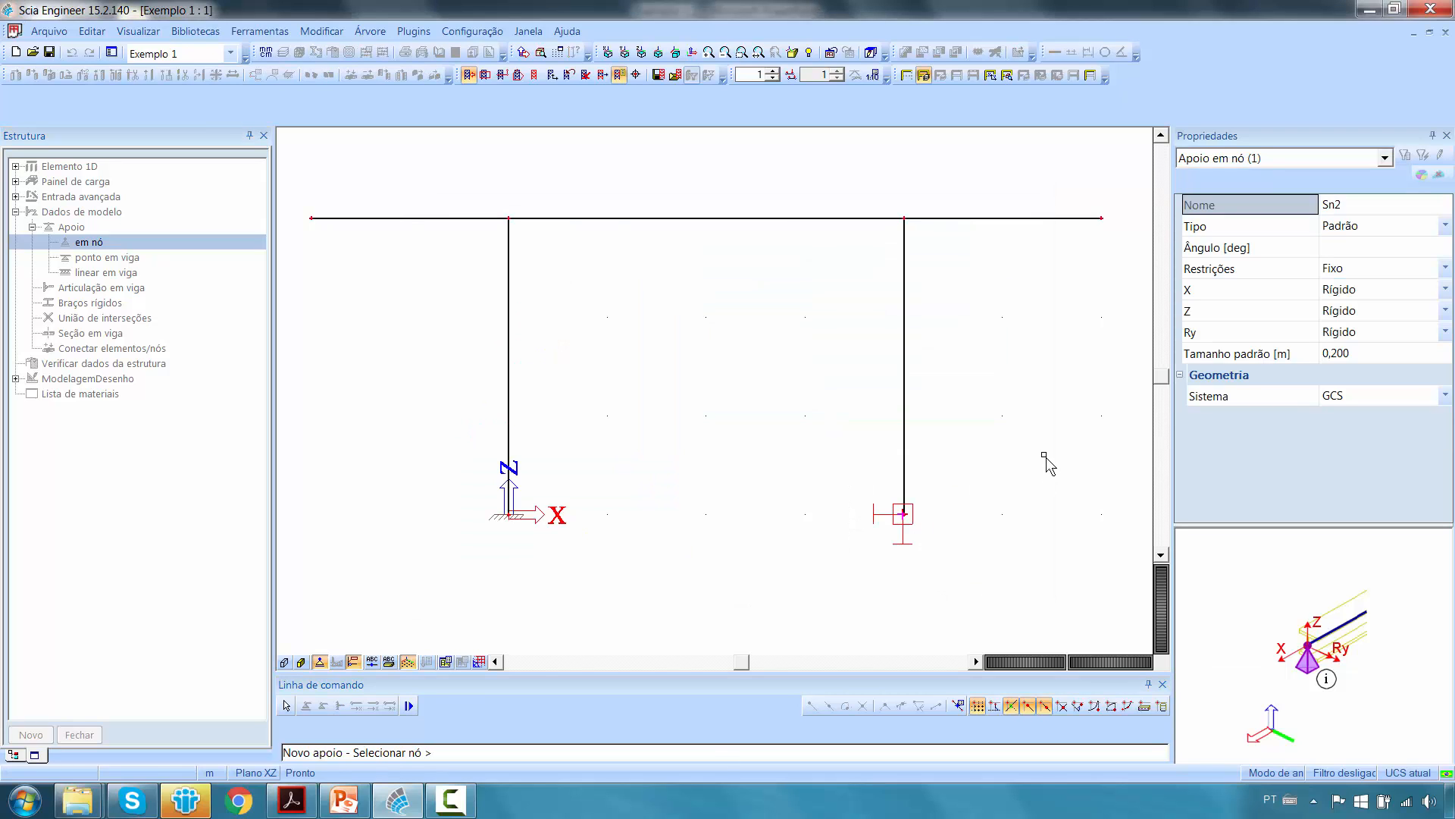
key(Escape)
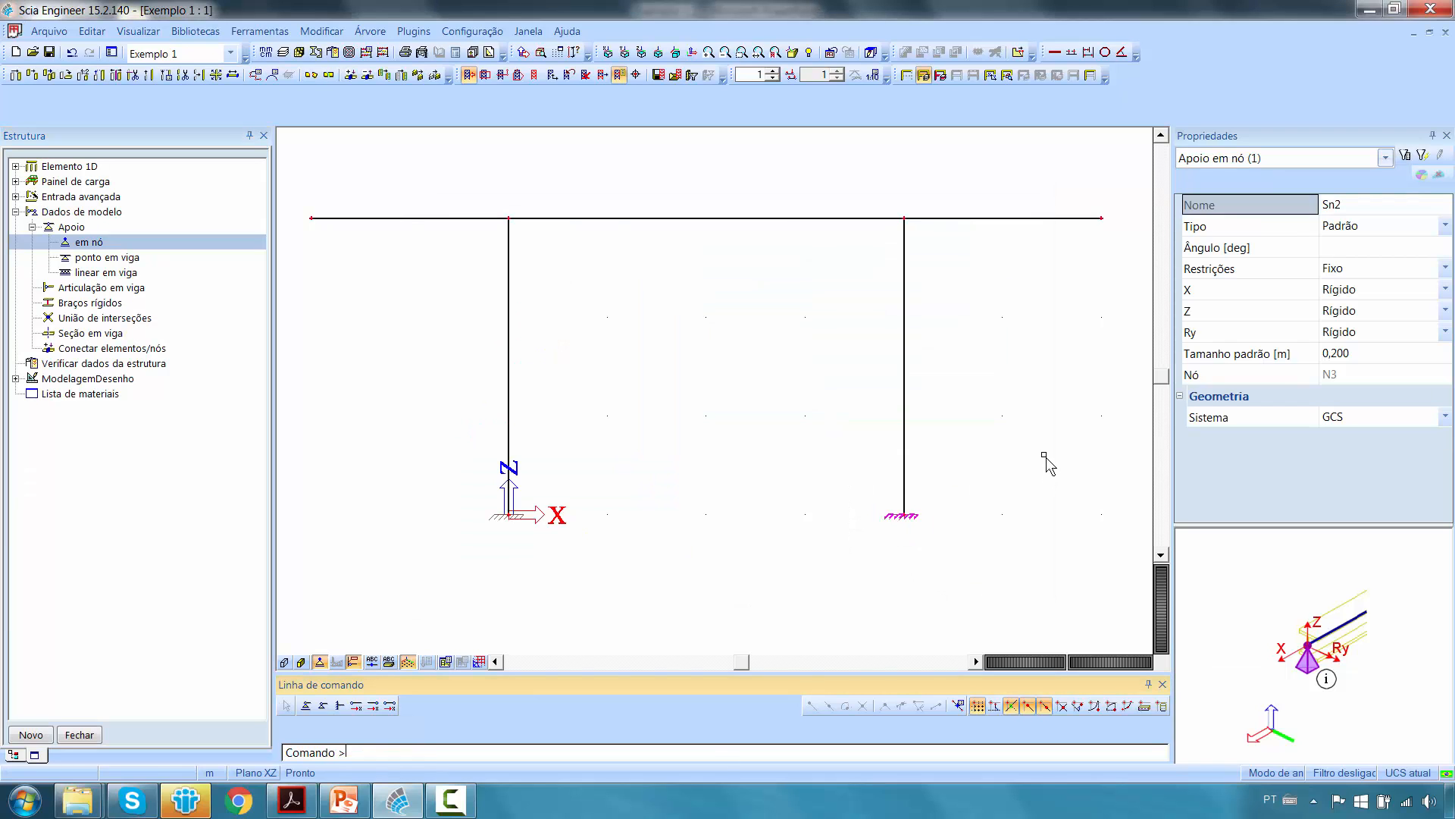
middle_drag(872, 453, 906, 467)
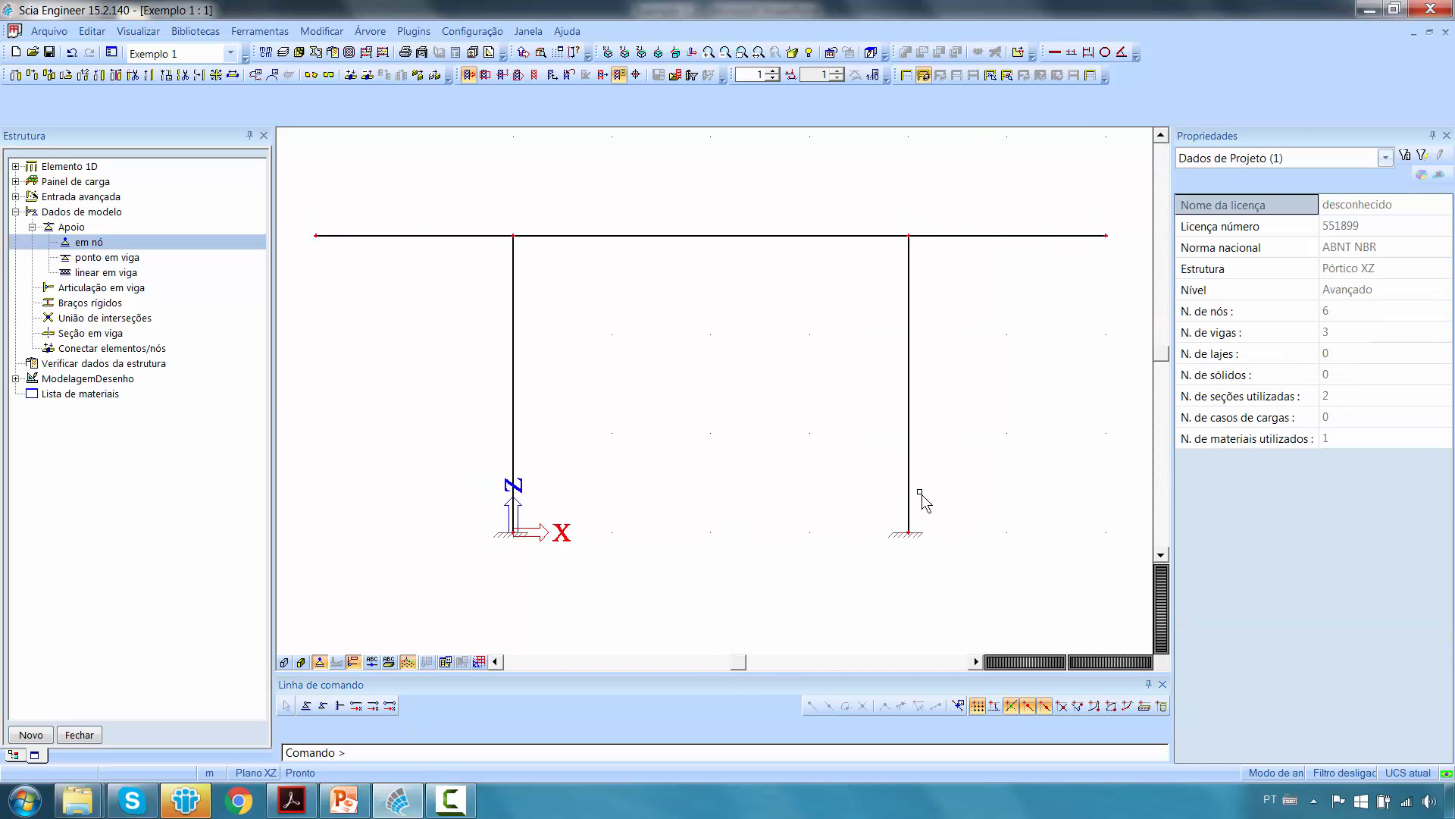
Try the Articulado restraint on the right column's base support, and reset its restraints to Fixo.
click(926, 539)
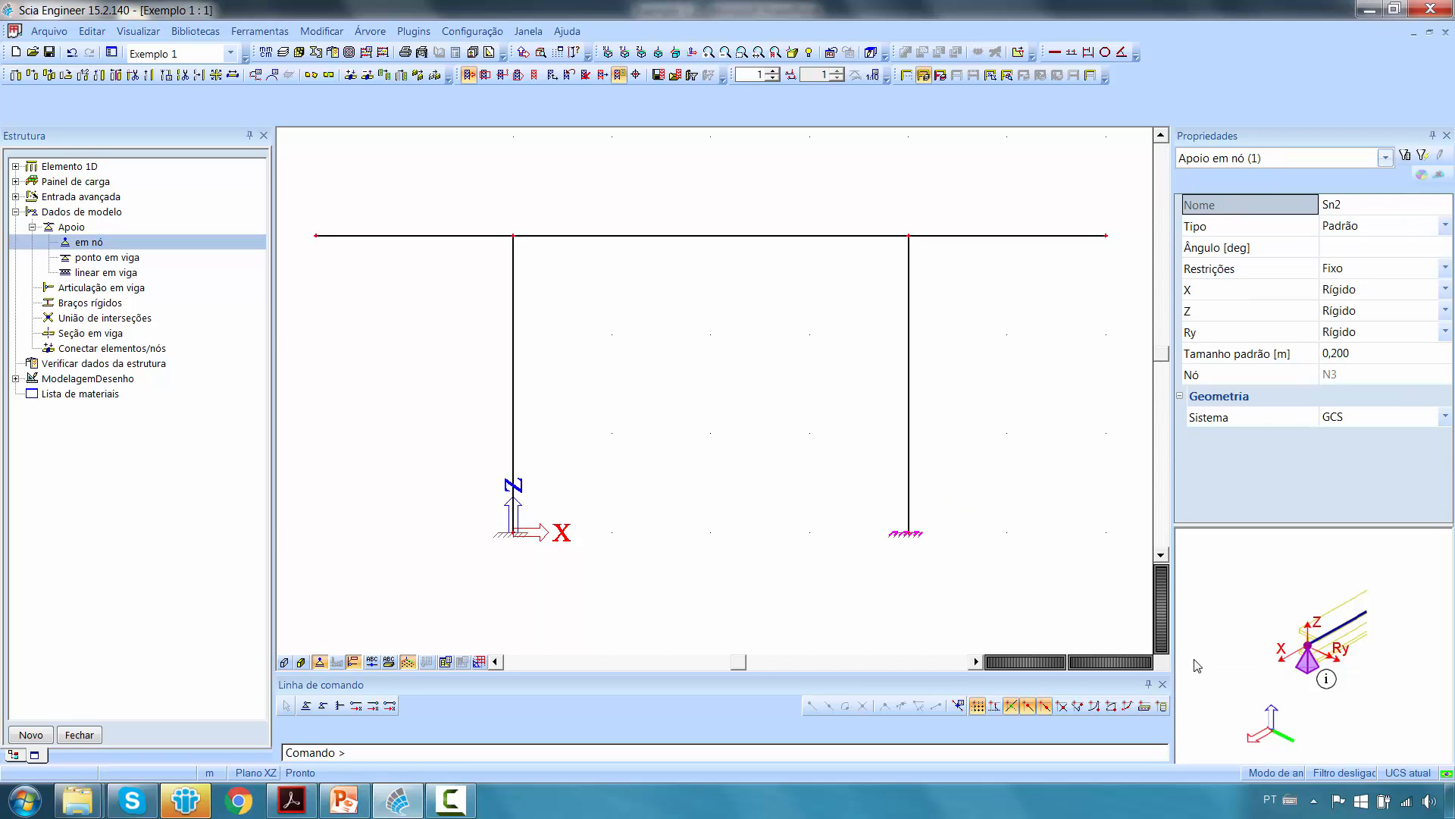
click(1353, 274)
click(1353, 274)
click(1357, 289)
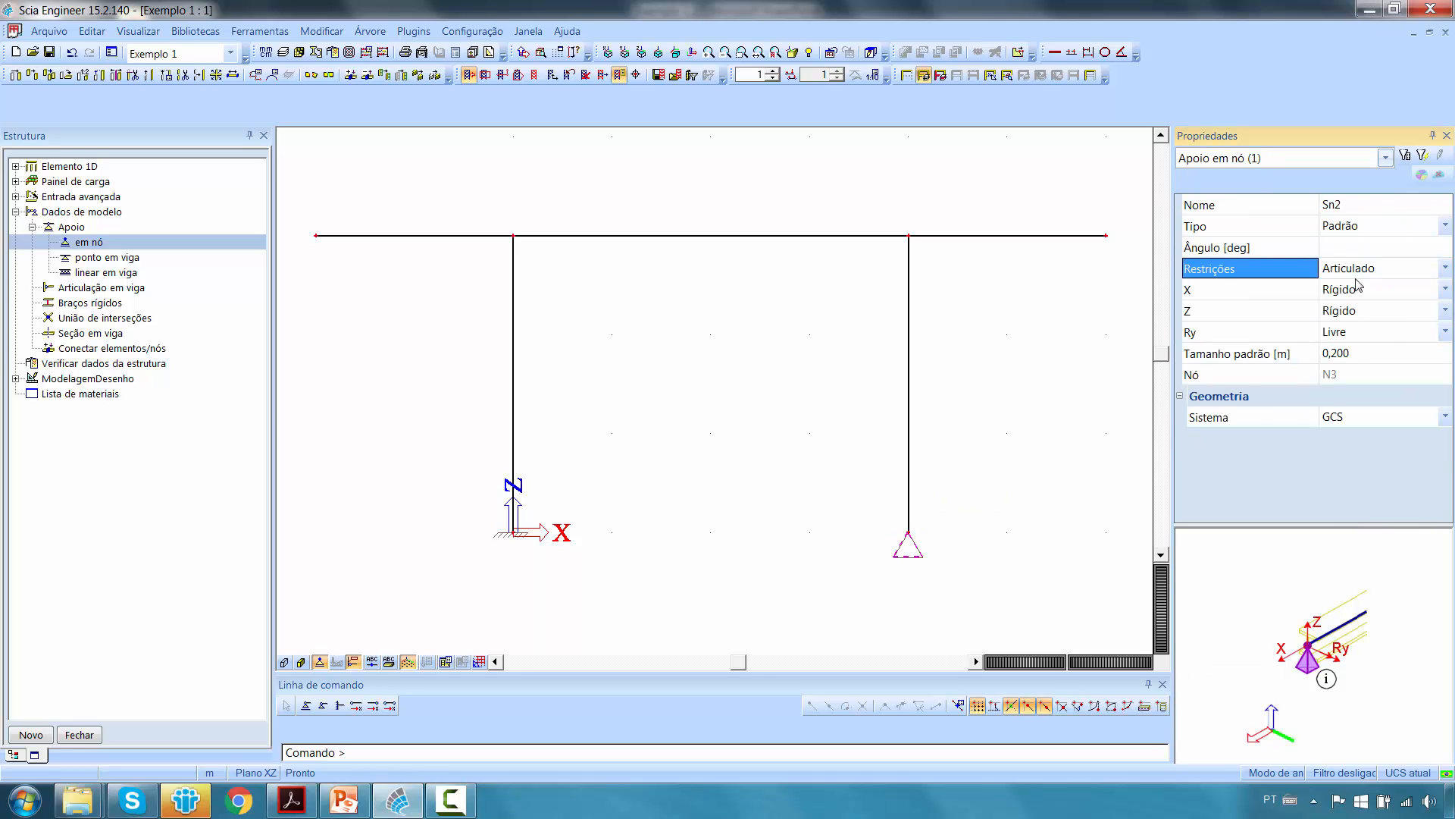
click(1359, 270)
click(1349, 312)
click(1357, 269)
click(1349, 289)
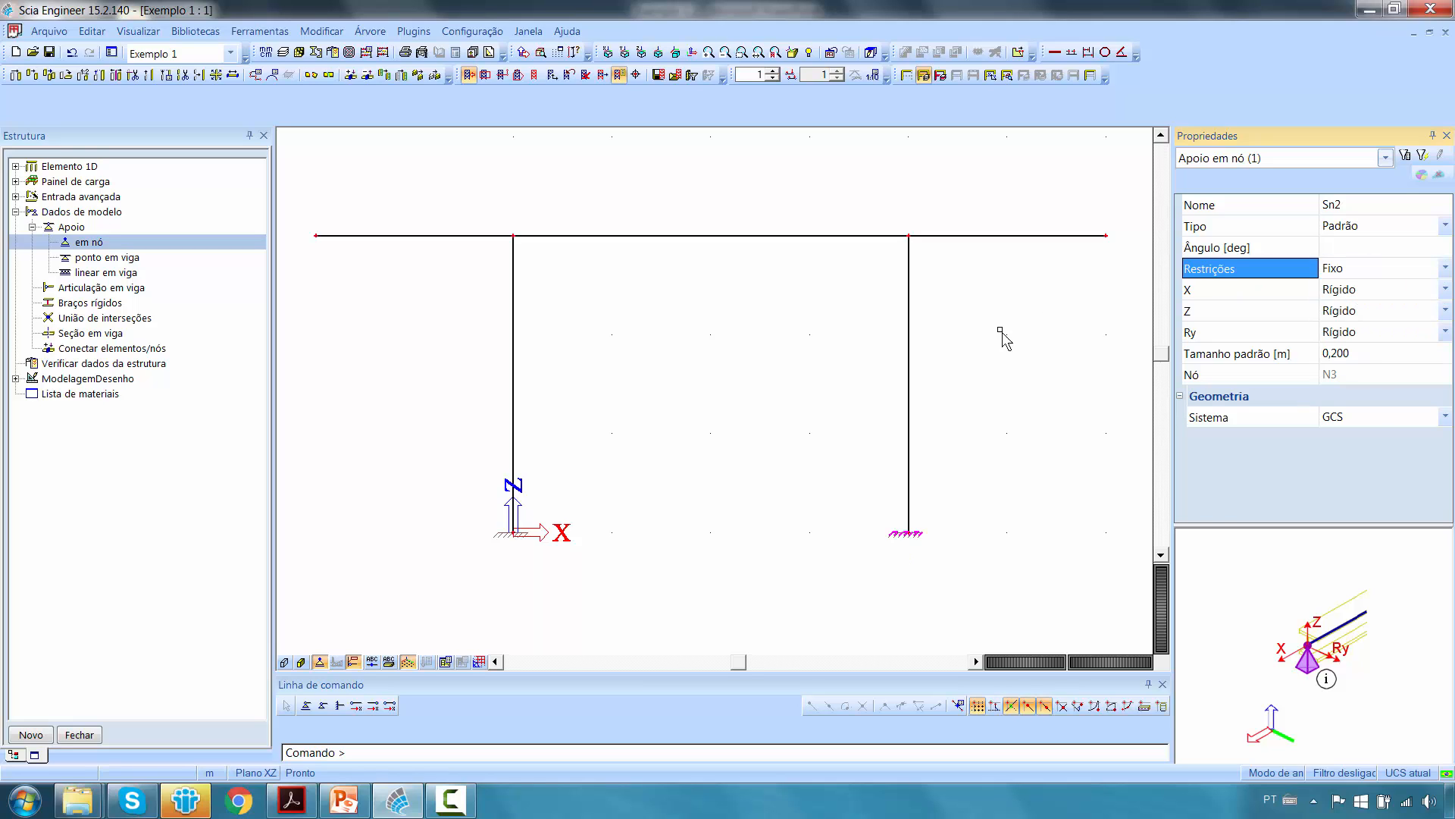
click(849, 423)
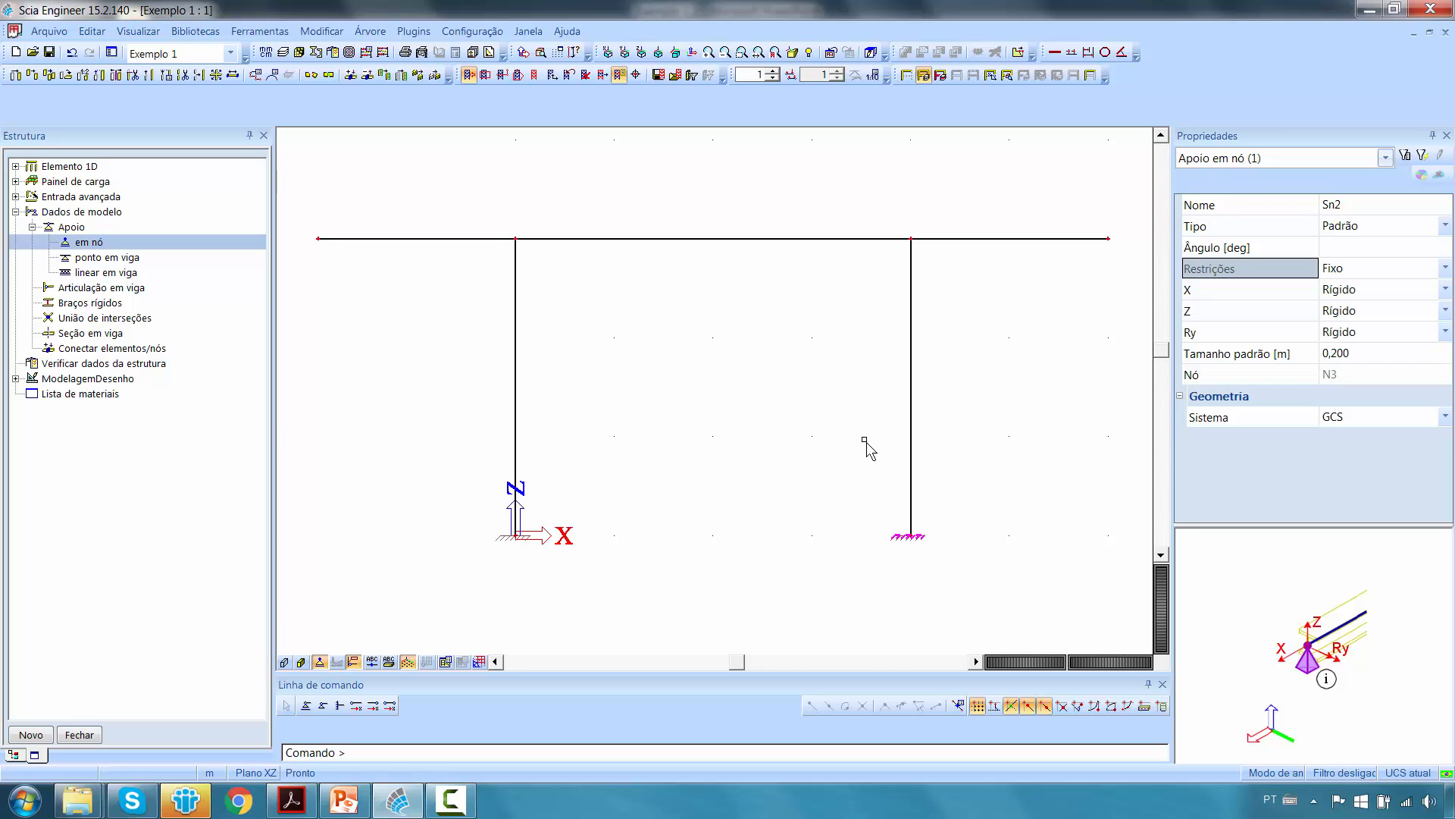
click(864, 439)
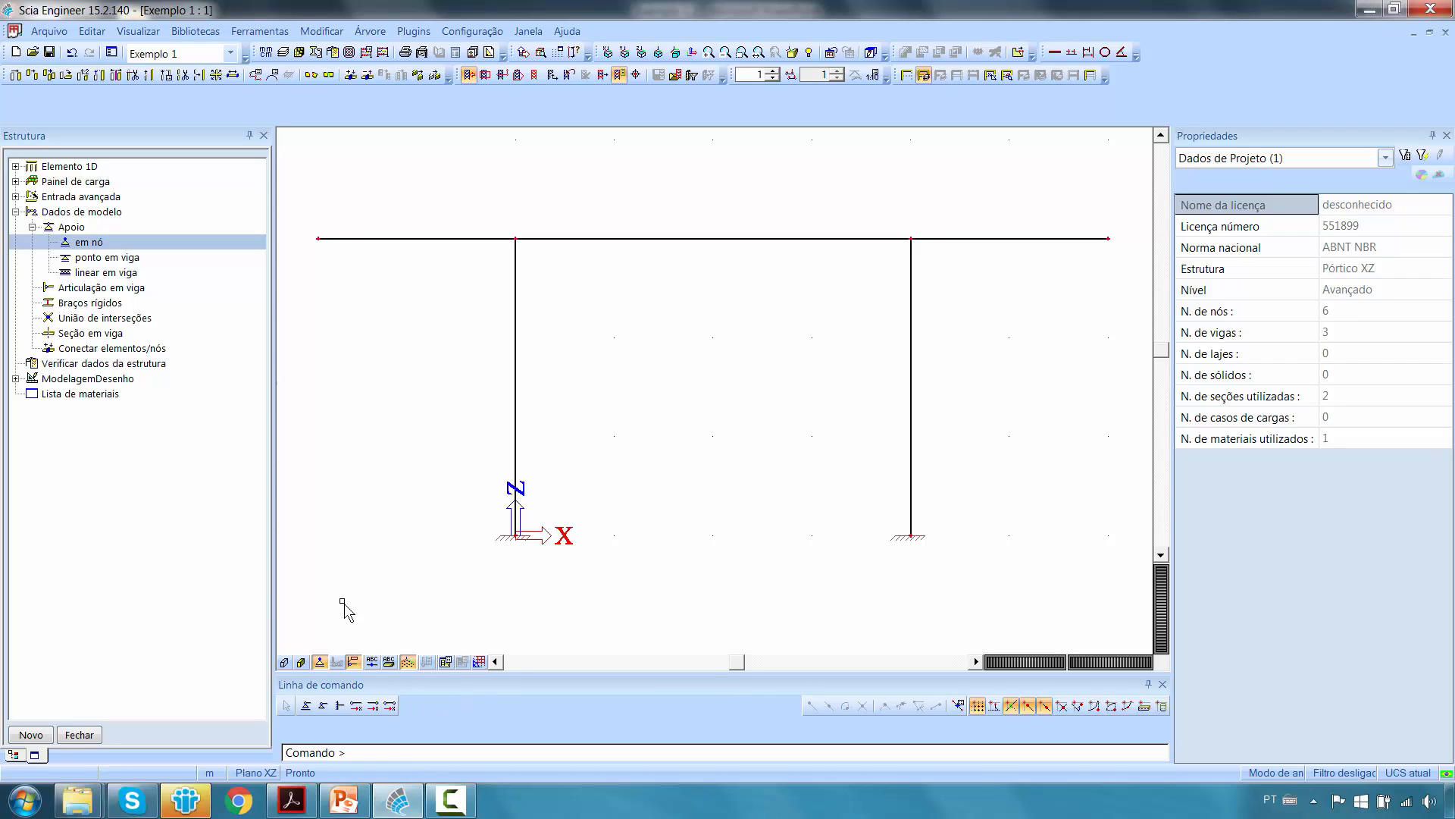
Turn on the surface display of the members and orbit the frame into an oblique 3D view.
click(282, 663)
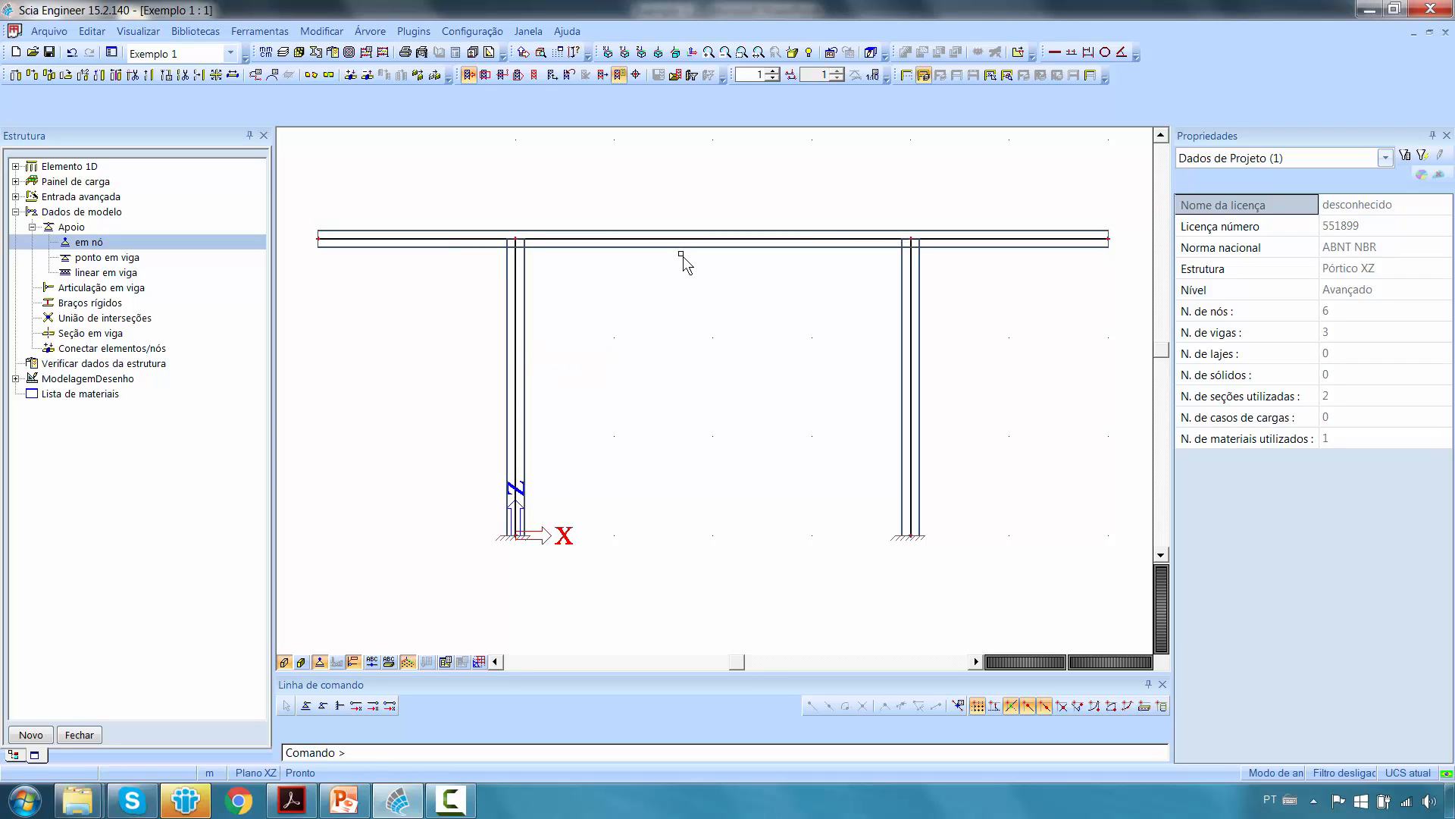
ctrl+right_drag(682, 274, 625, 309)
scroll(850, 353, up, 7)
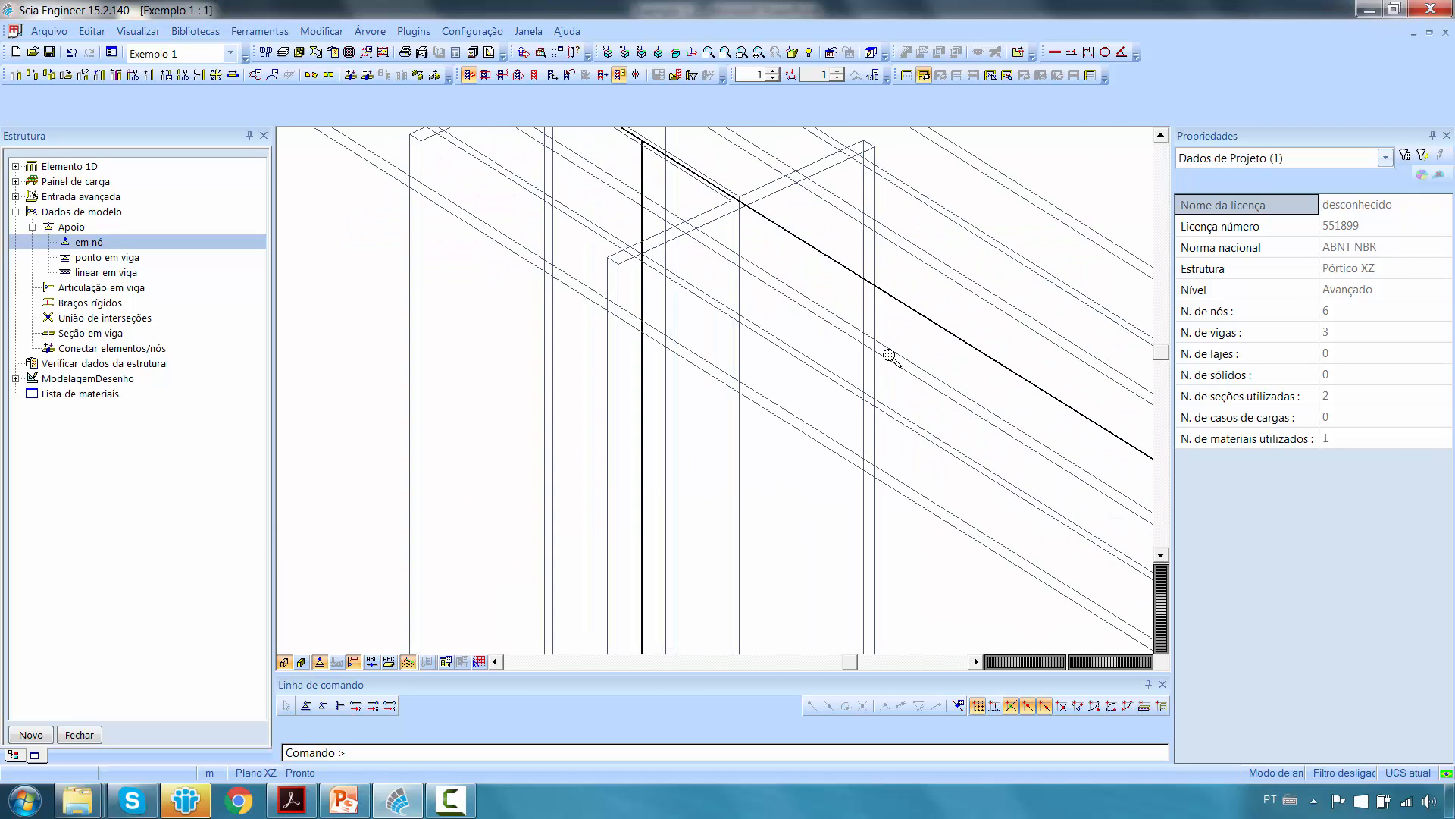
scroll(890, 354, down, 7)
middle_drag(549, 475, 538, 533)
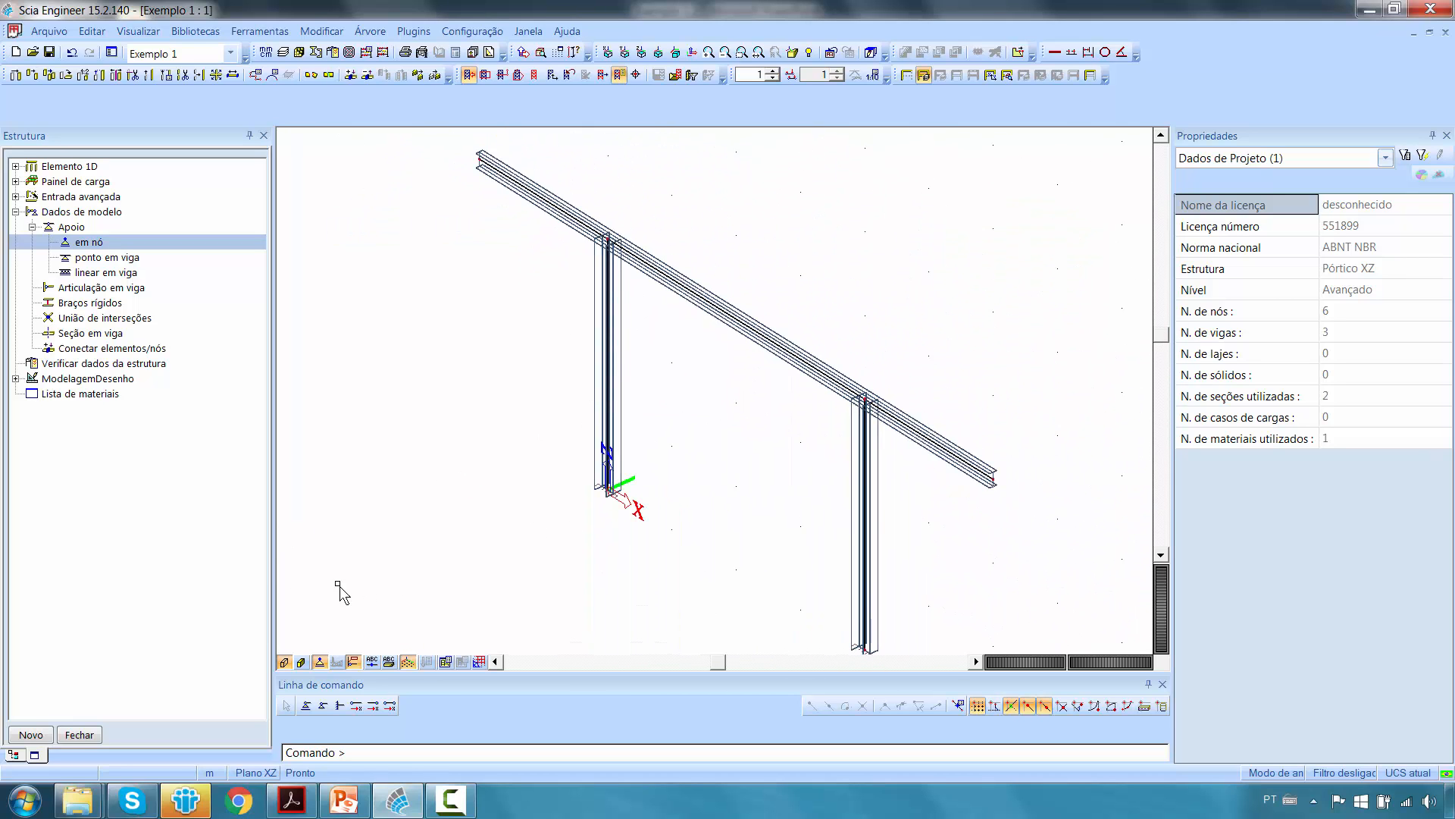
Render the members as shaded solids and inspect the beam and column profiles up close.
click(302, 663)
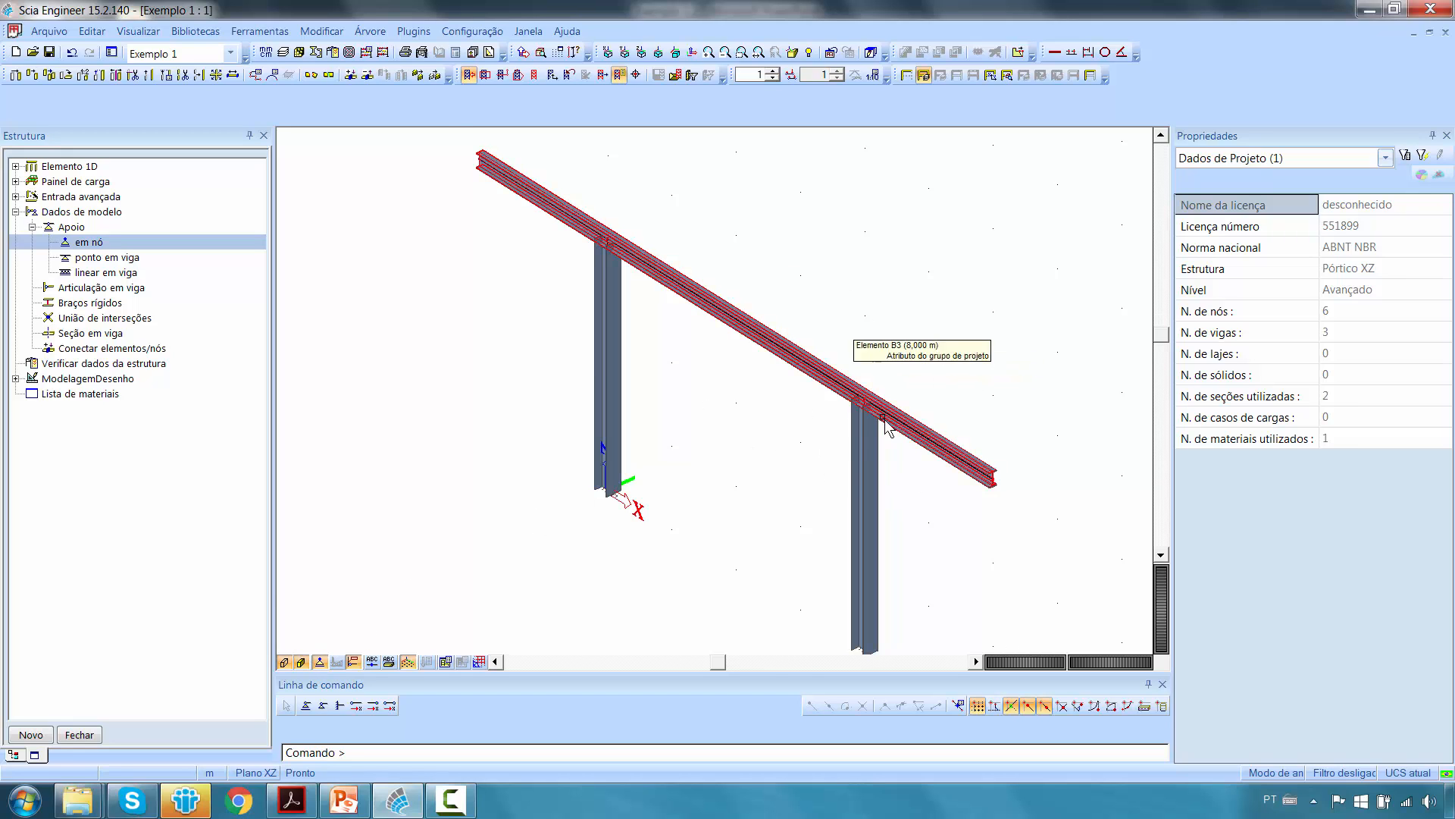
scroll(894, 412, up, 6)
scroll(894, 412, down, 3)
scroll(895, 412, down, 3)
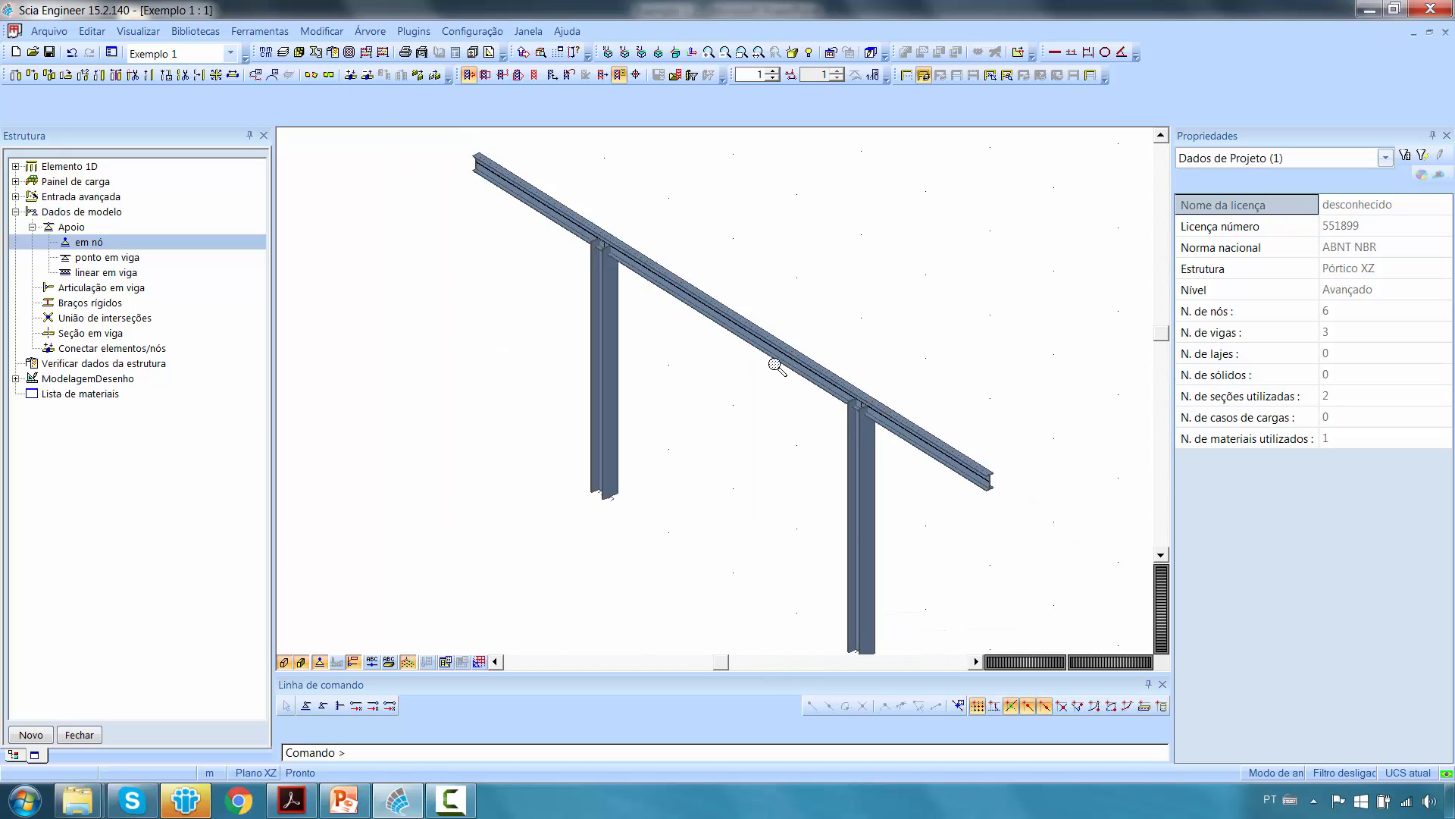
scroll(598, 323, up, 4)
scroll(596, 341, down, 5)
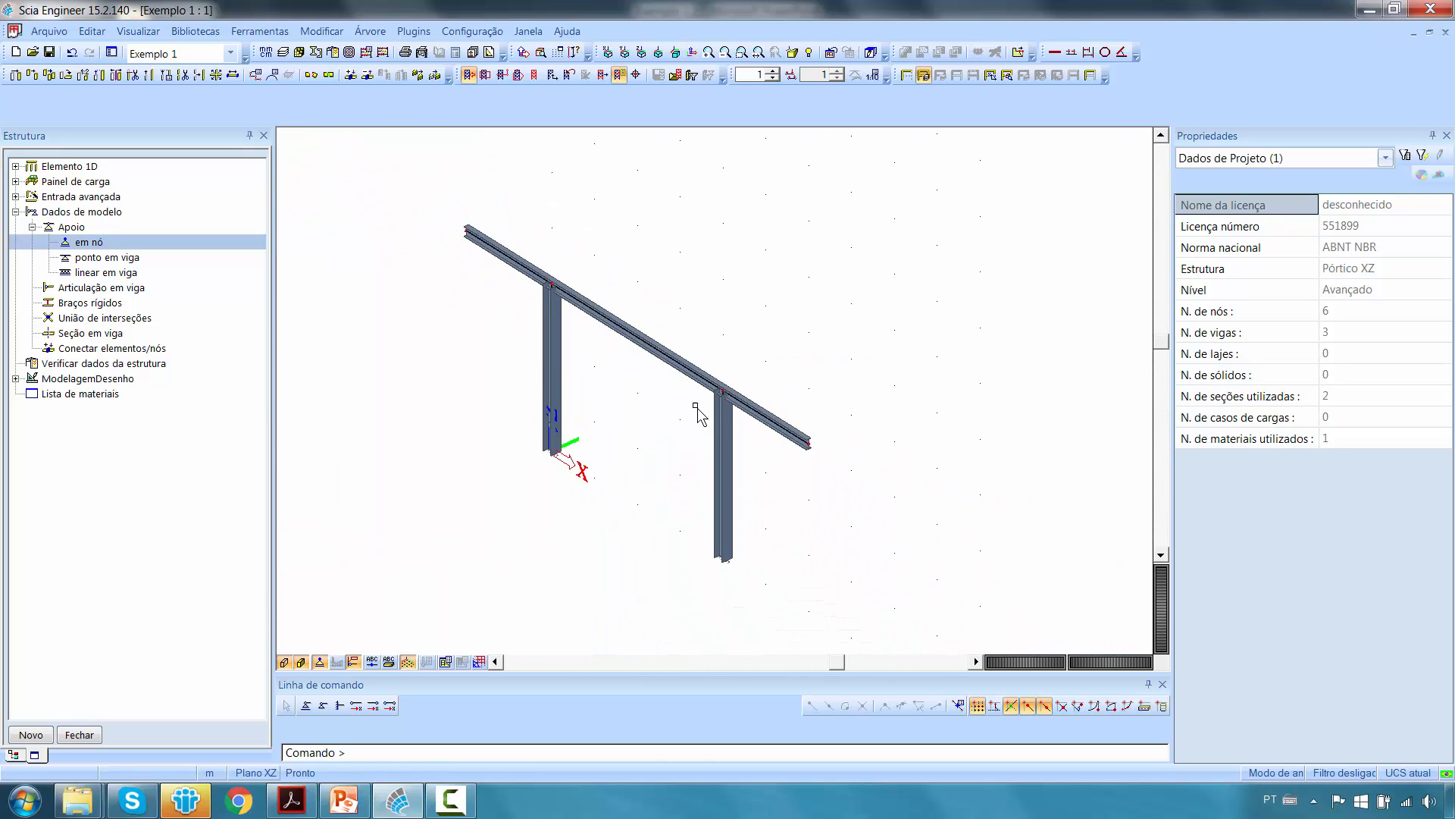
Switch the member surfaces off and back on, and orbit the shaded frame to a nearly frontal view.
click(301, 662)
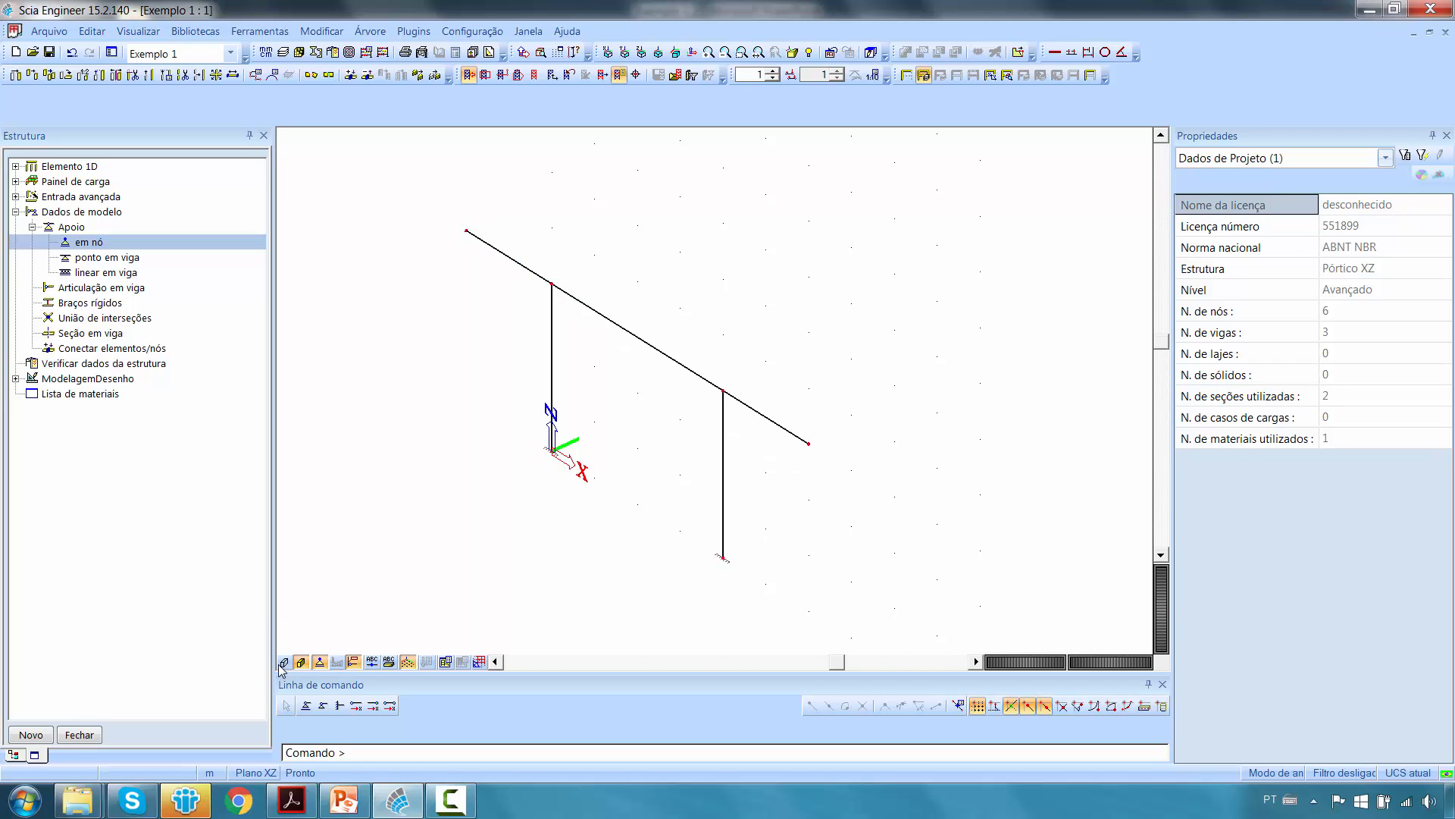
click(284, 662)
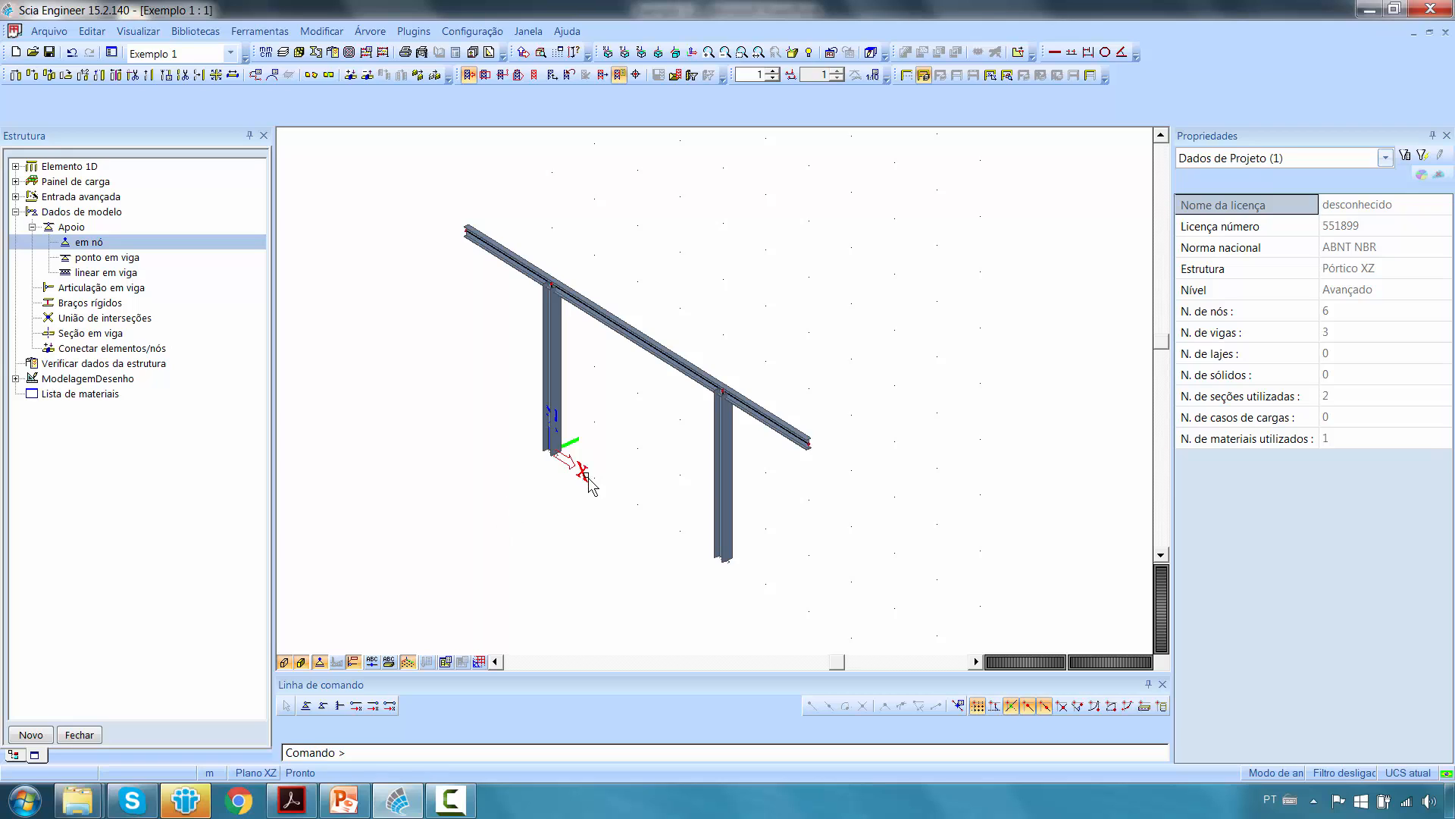
middle_drag(586, 477, 628, 534)
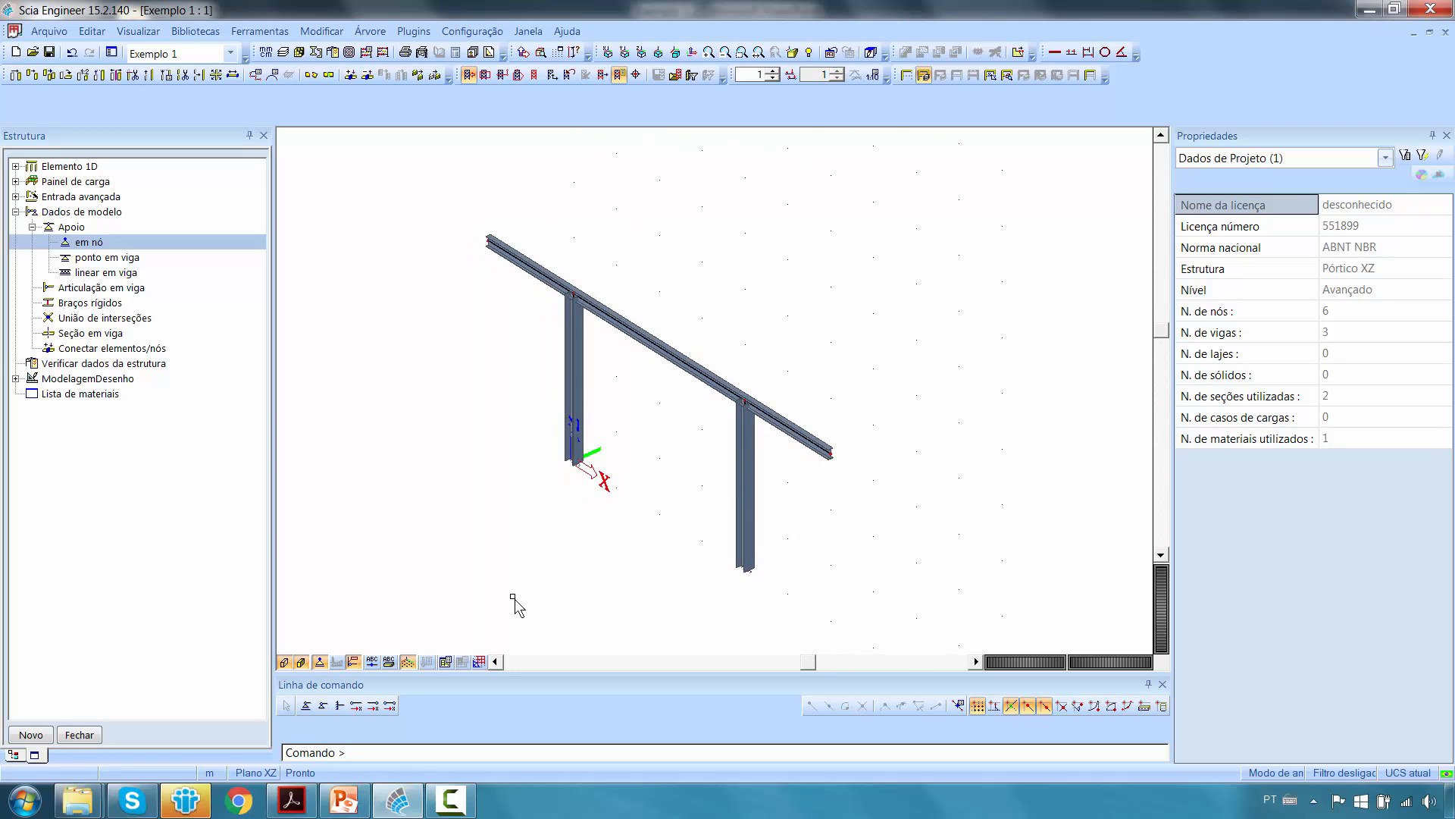
ctrl+right_drag(513, 597, 553, 578)
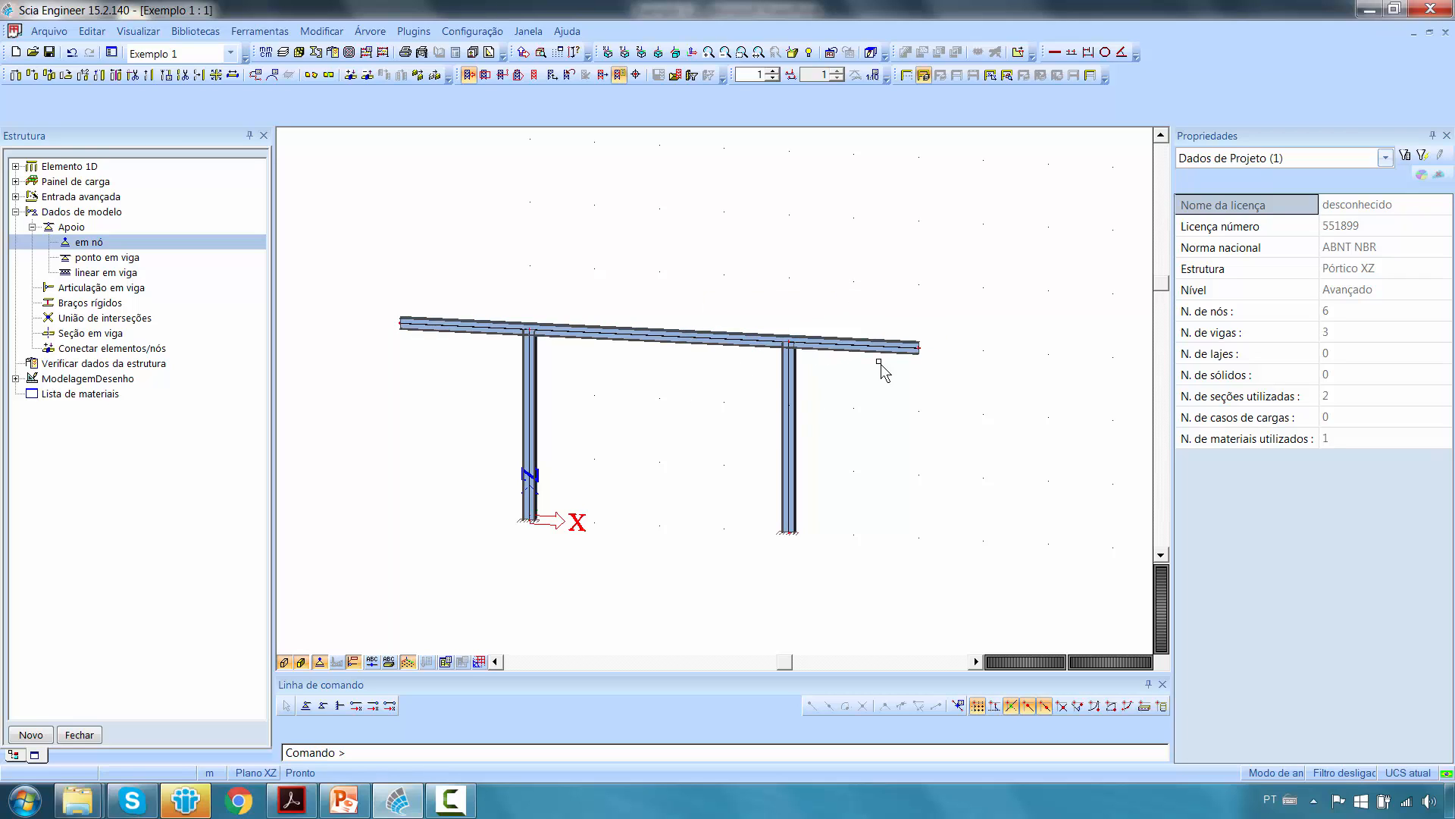
Turn off the member surfaces and shading, and set the view to the Y direction.
click(285, 664)
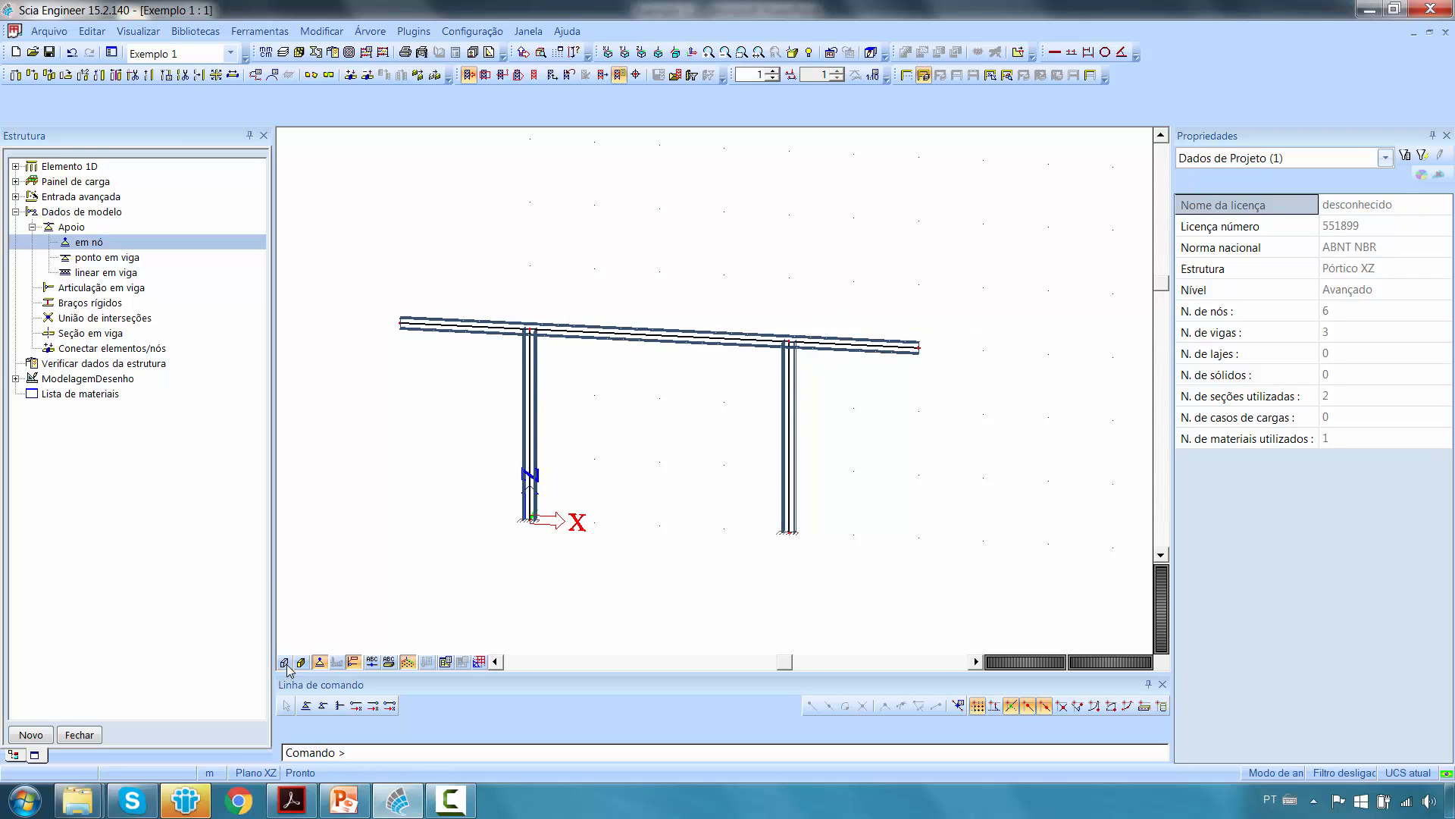
click(286, 664)
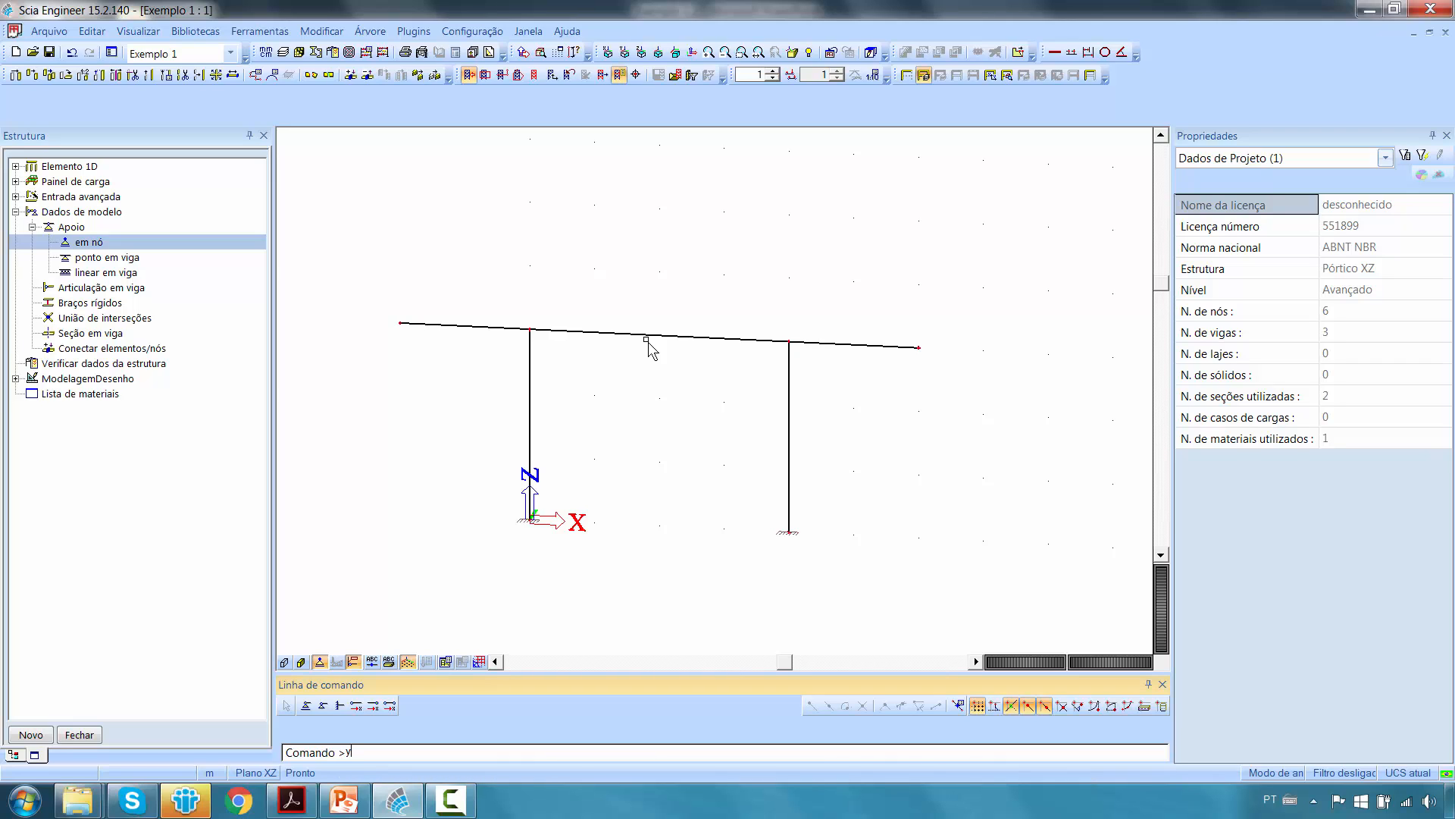
key(Return)
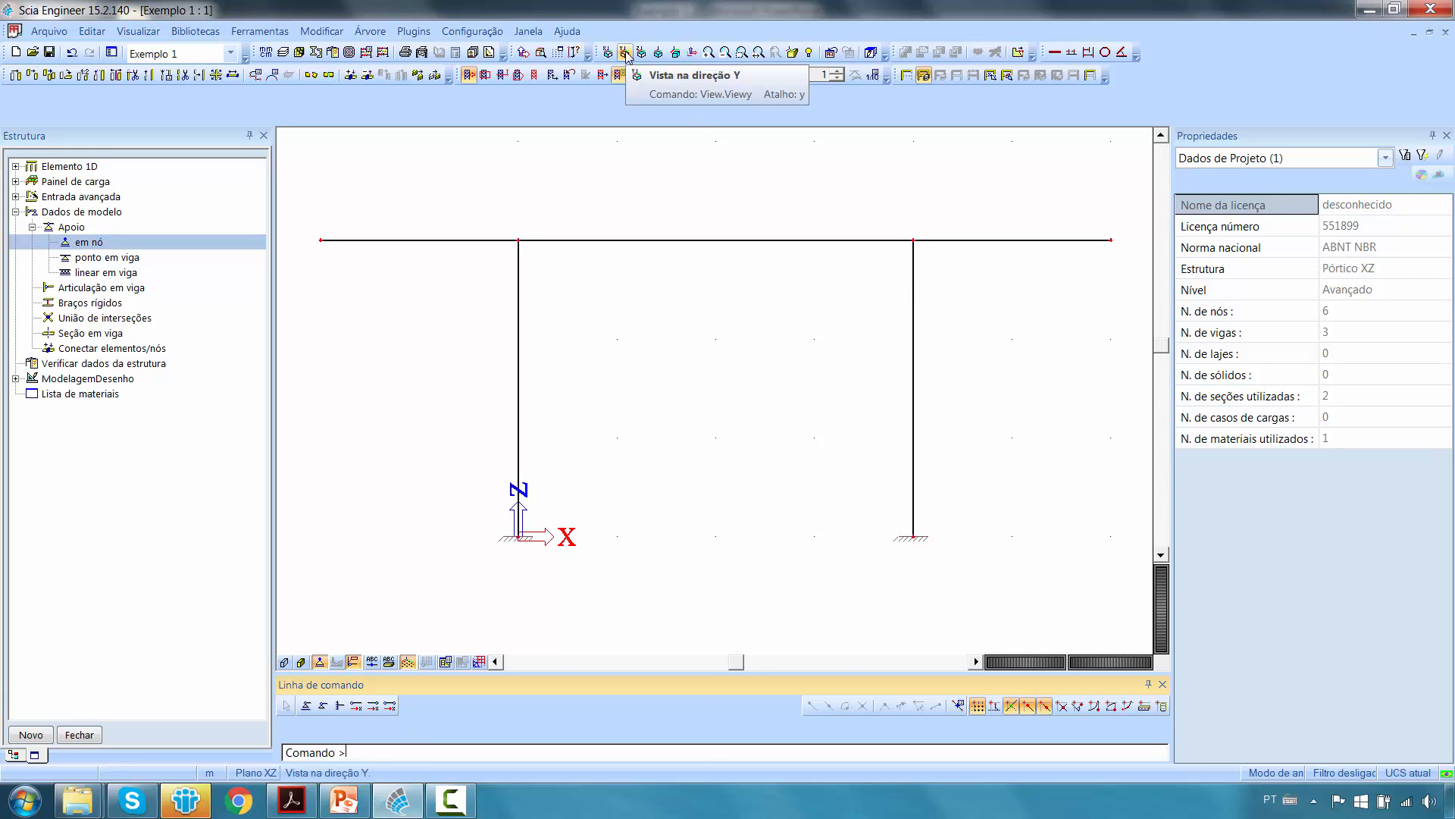
Toggle the display of the supports off and on repeatedly, leaving the supports shown.
click(320, 662)
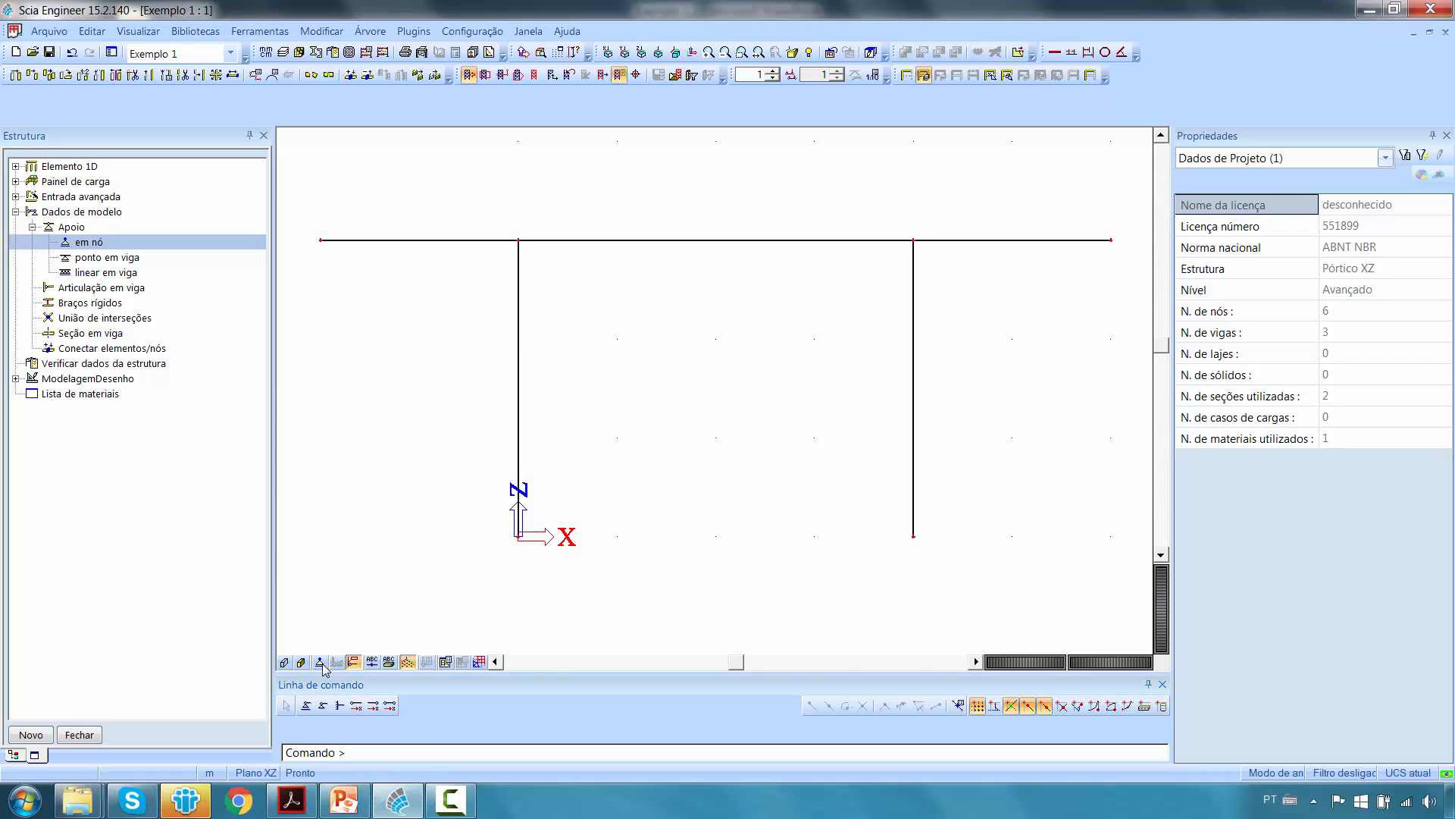
click(320, 662)
click(321, 663)
click(321, 663)
click(320, 663)
click(321, 662)
Enlarge the support symbols up to a scale of 8, and reduce the scale back to 1.
click(773, 71)
click(774, 78)
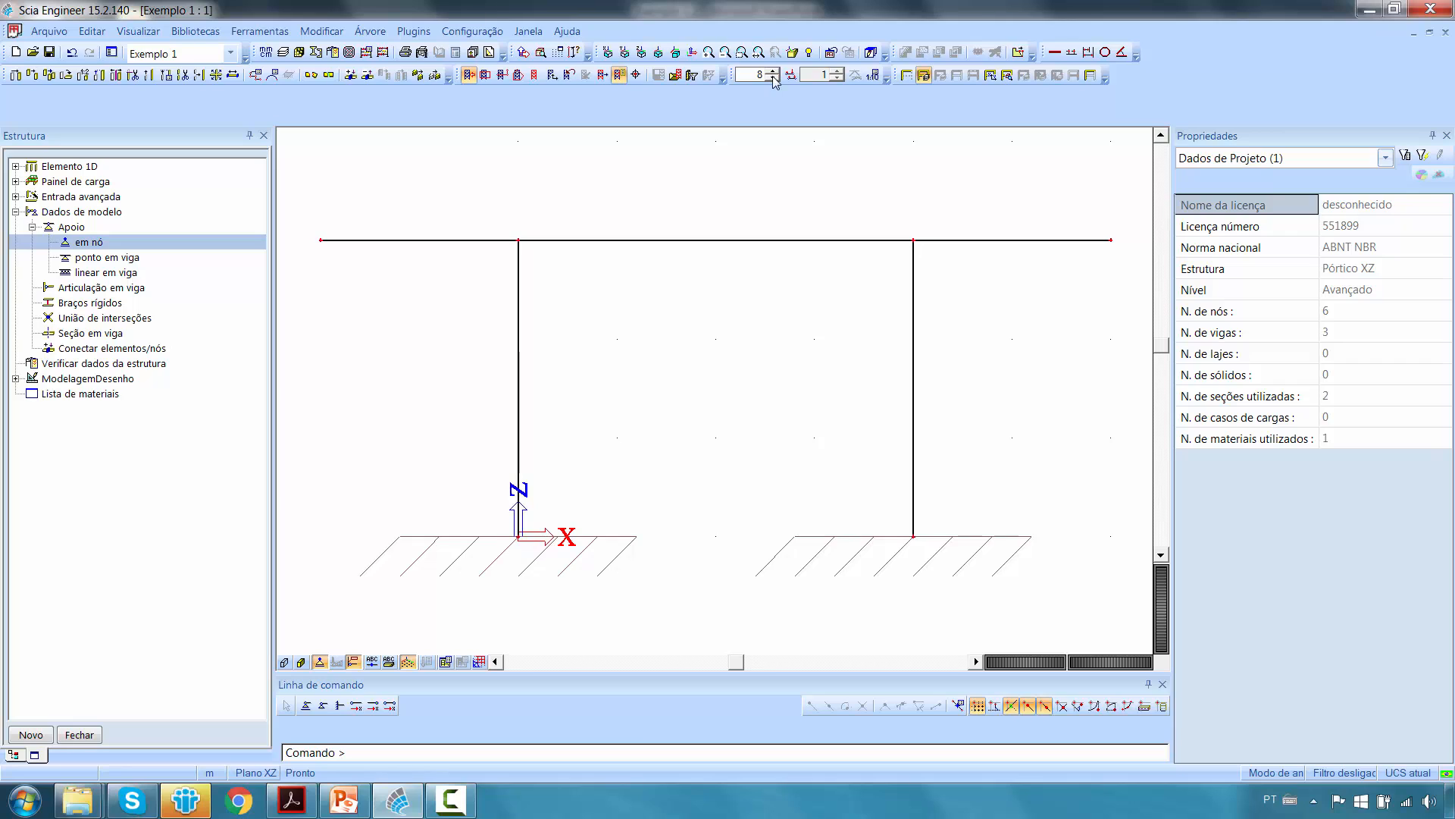
click(774, 77)
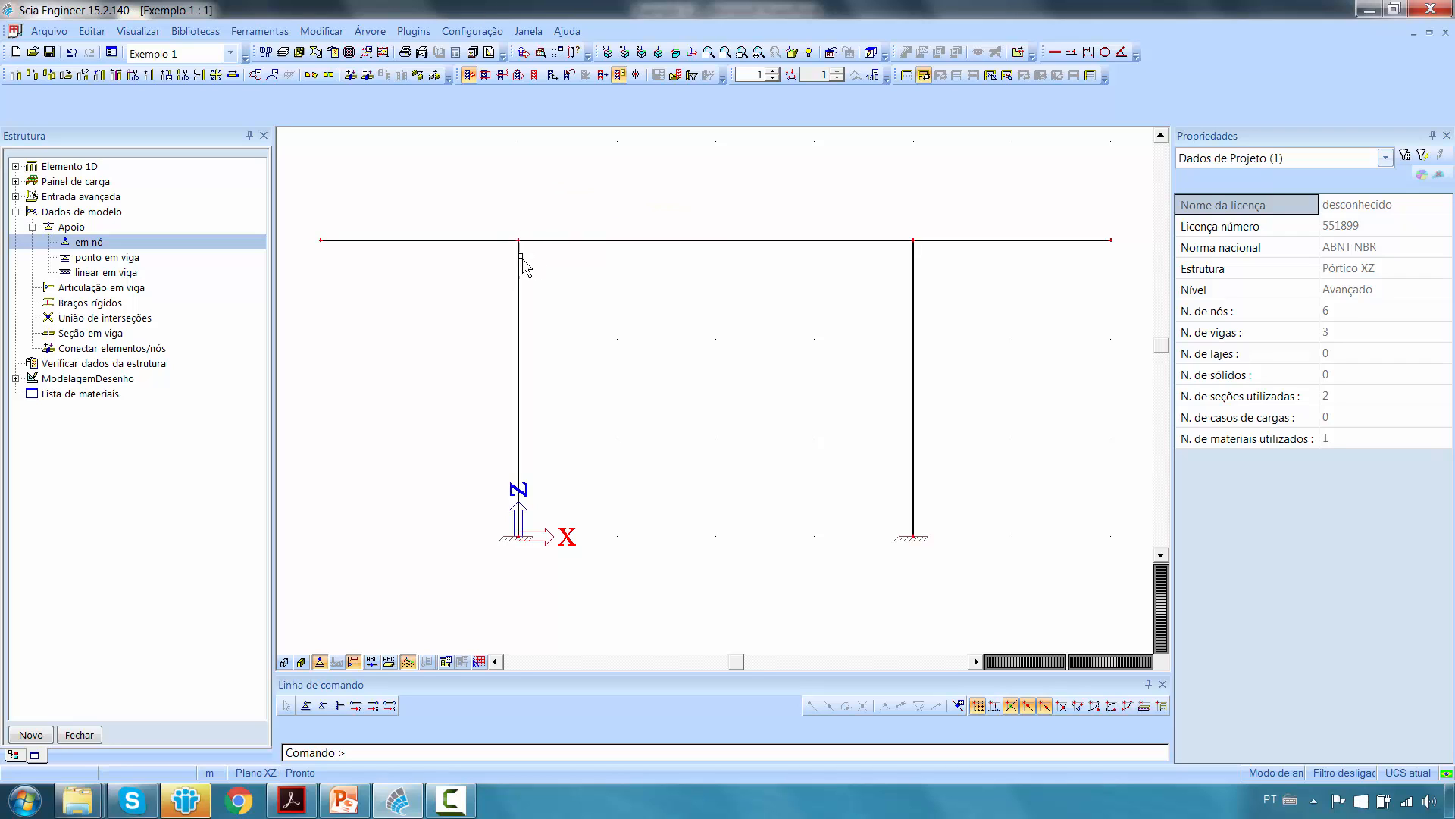
Try the node labels and the neighbouring display toggles on the frame, and restore the original display.
click(372, 663)
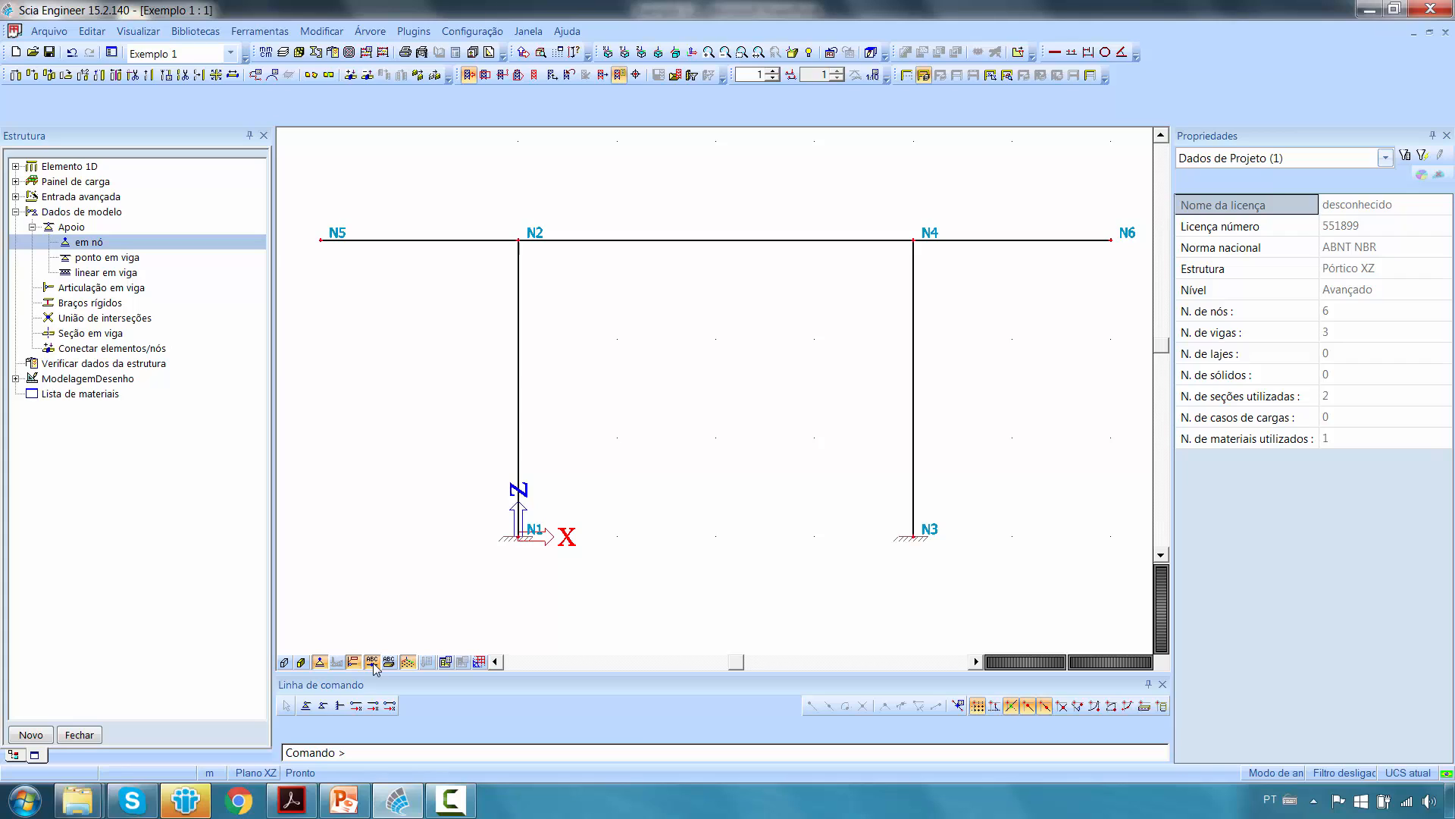
click(387, 662)
click(389, 662)
click(371, 662)
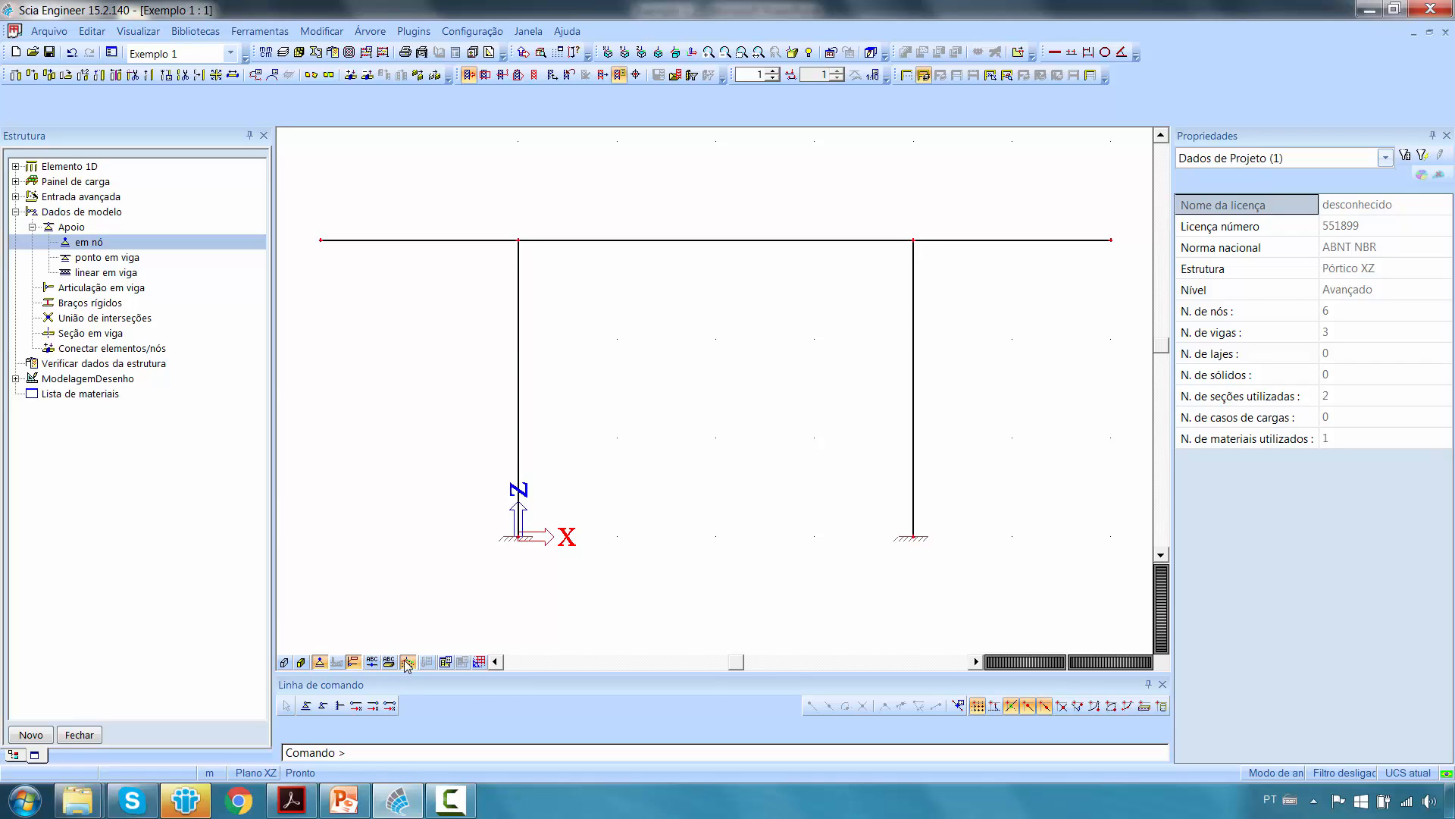
click(405, 661)
click(407, 662)
Open the display parameter configuration, toggle Exibir nomes nas abas off and on, and close it without applying changes.
click(446, 662)
mouse_move(564, 534)
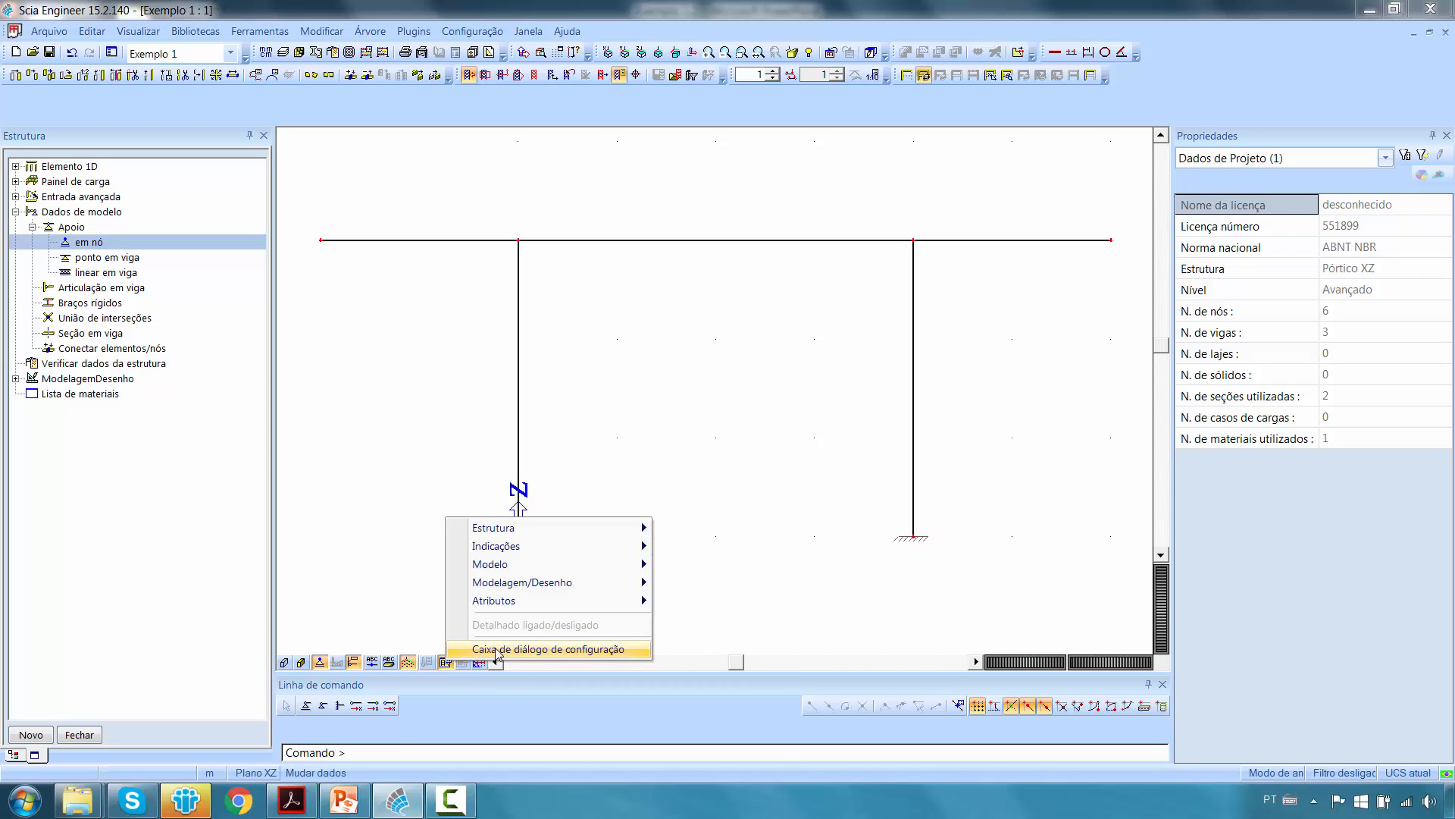
click(528, 650)
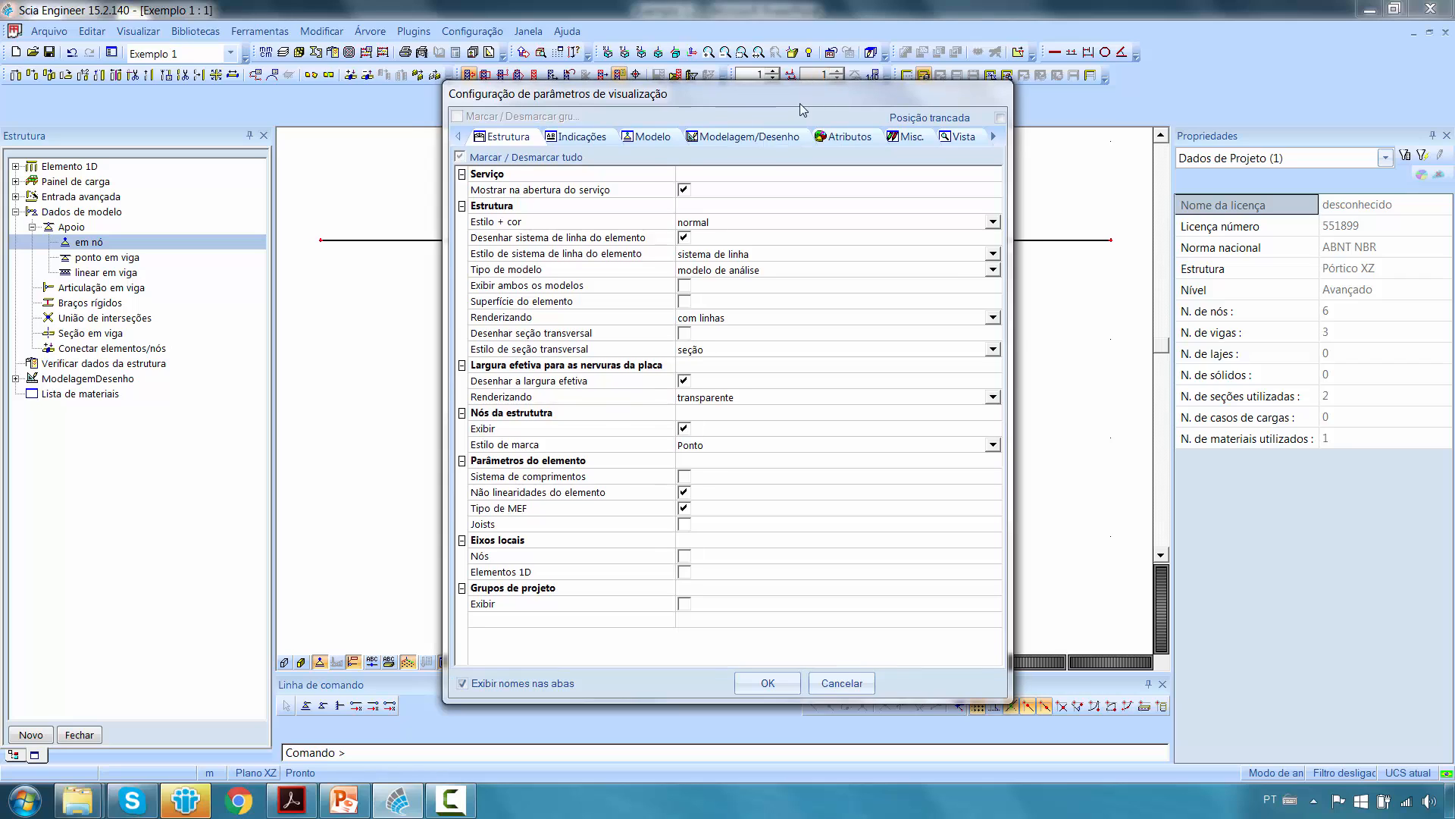
drag(799, 99, 781, 98)
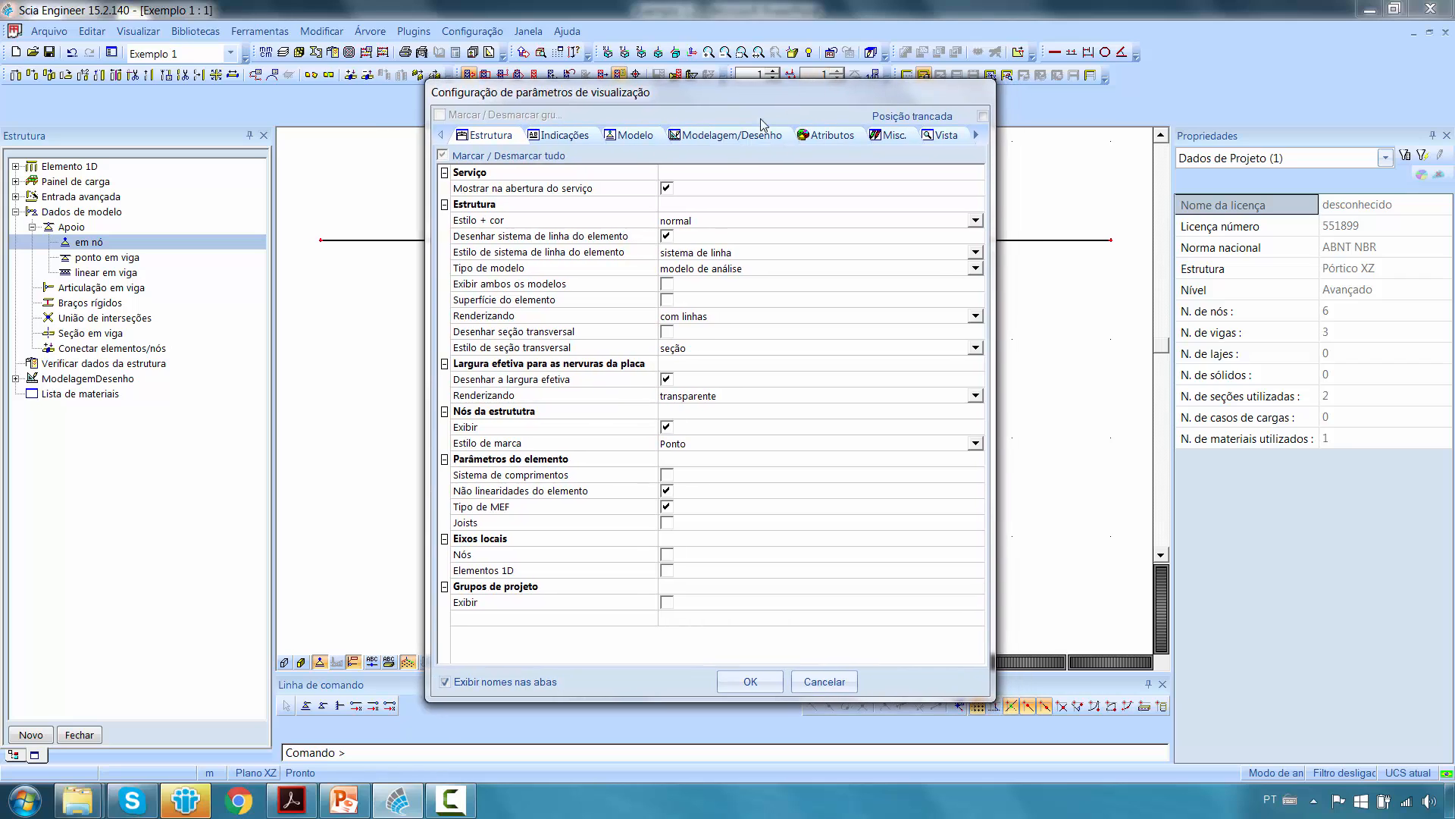
click(446, 682)
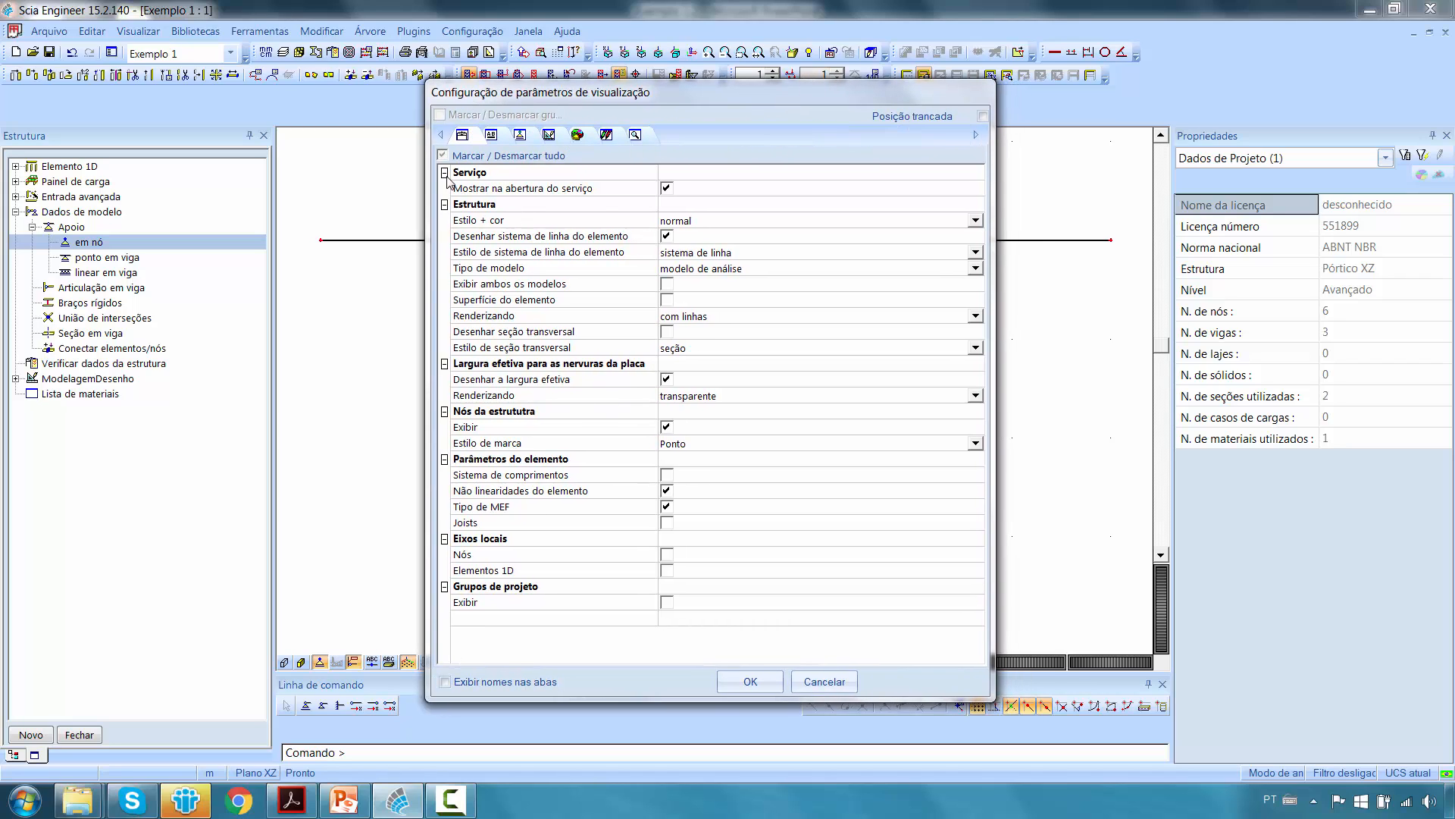
click(446, 682)
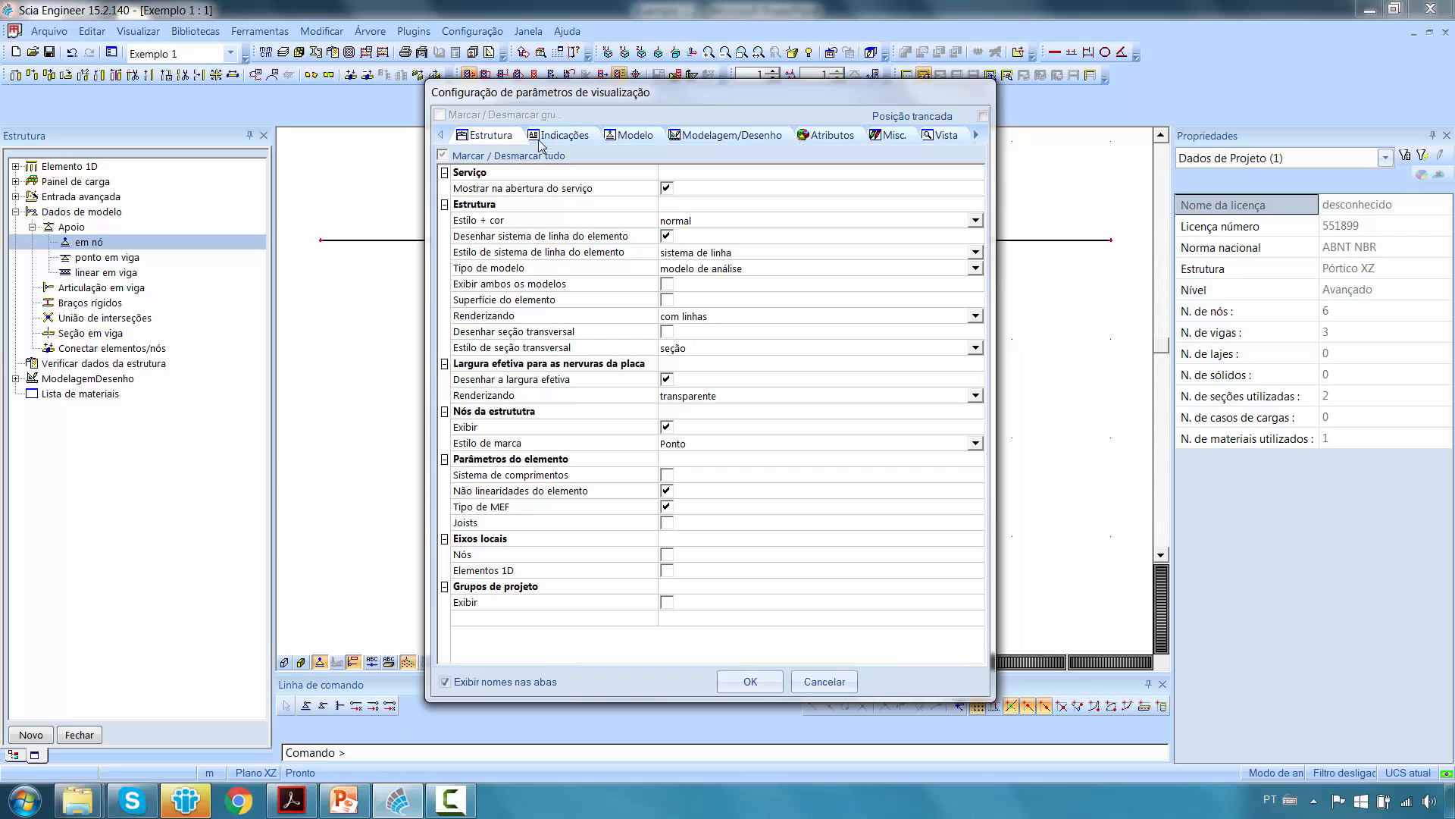
drag(621, 97, 585, 62)
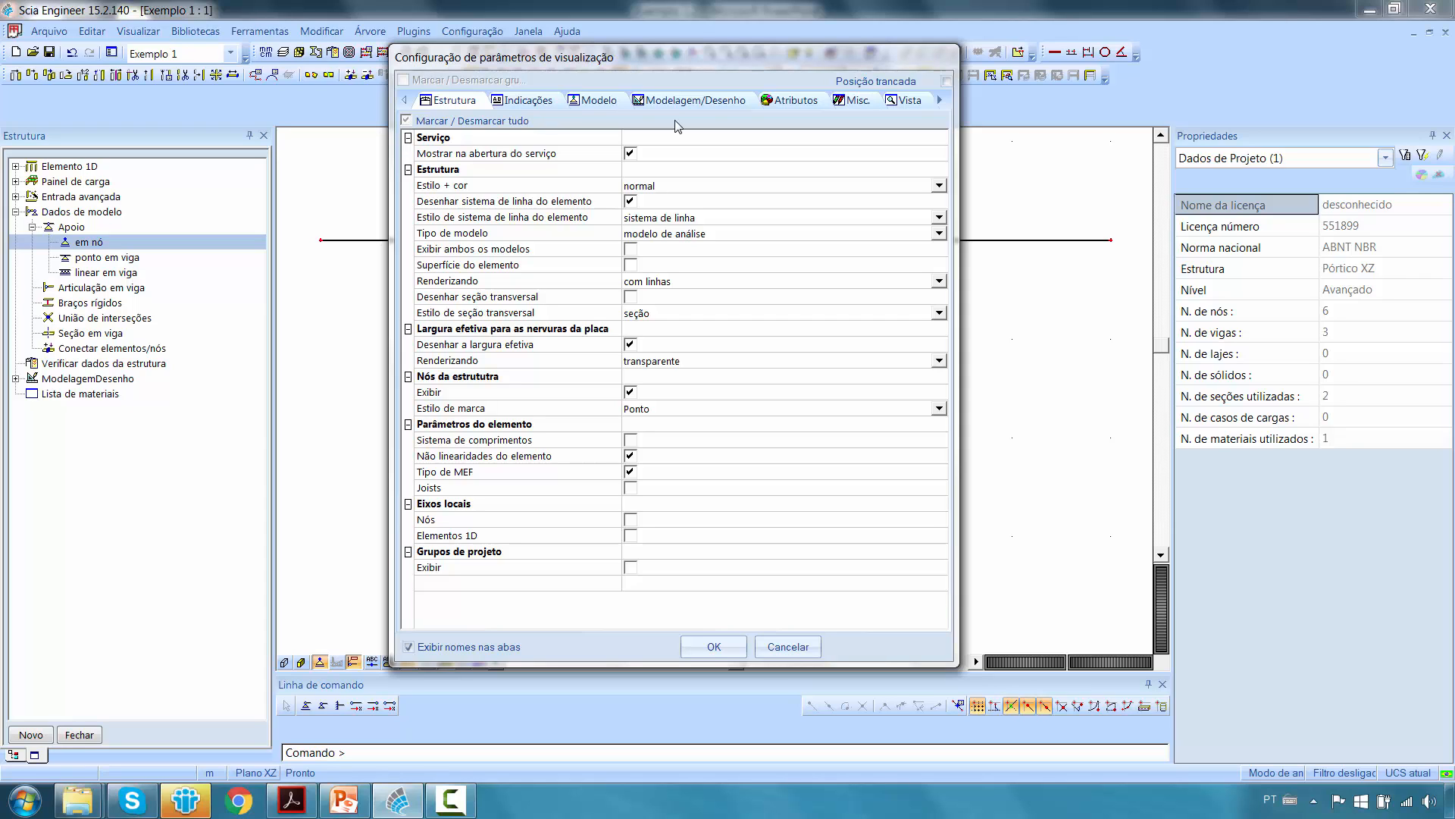
drag(748, 57, 773, 75)
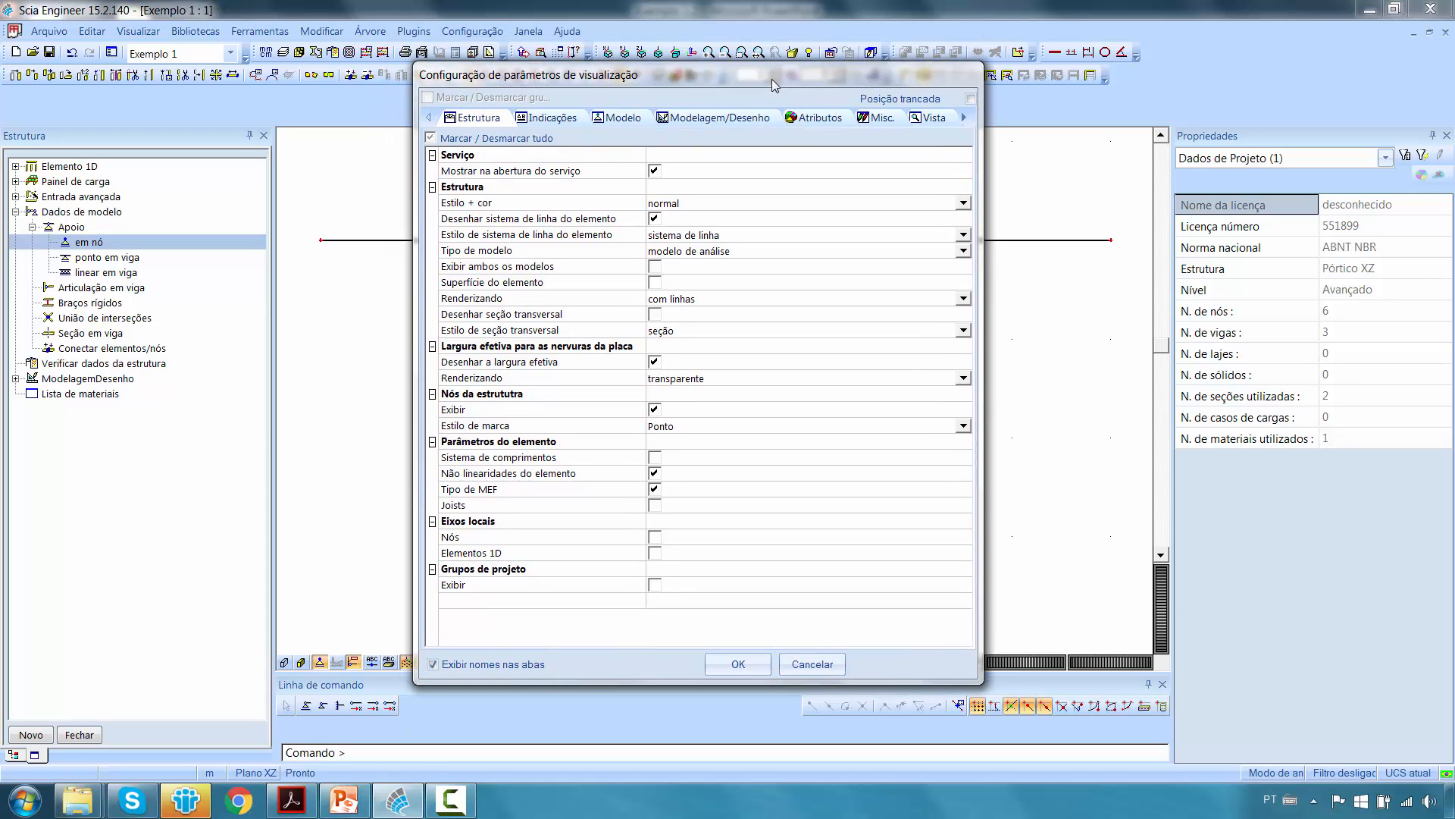
click(812, 664)
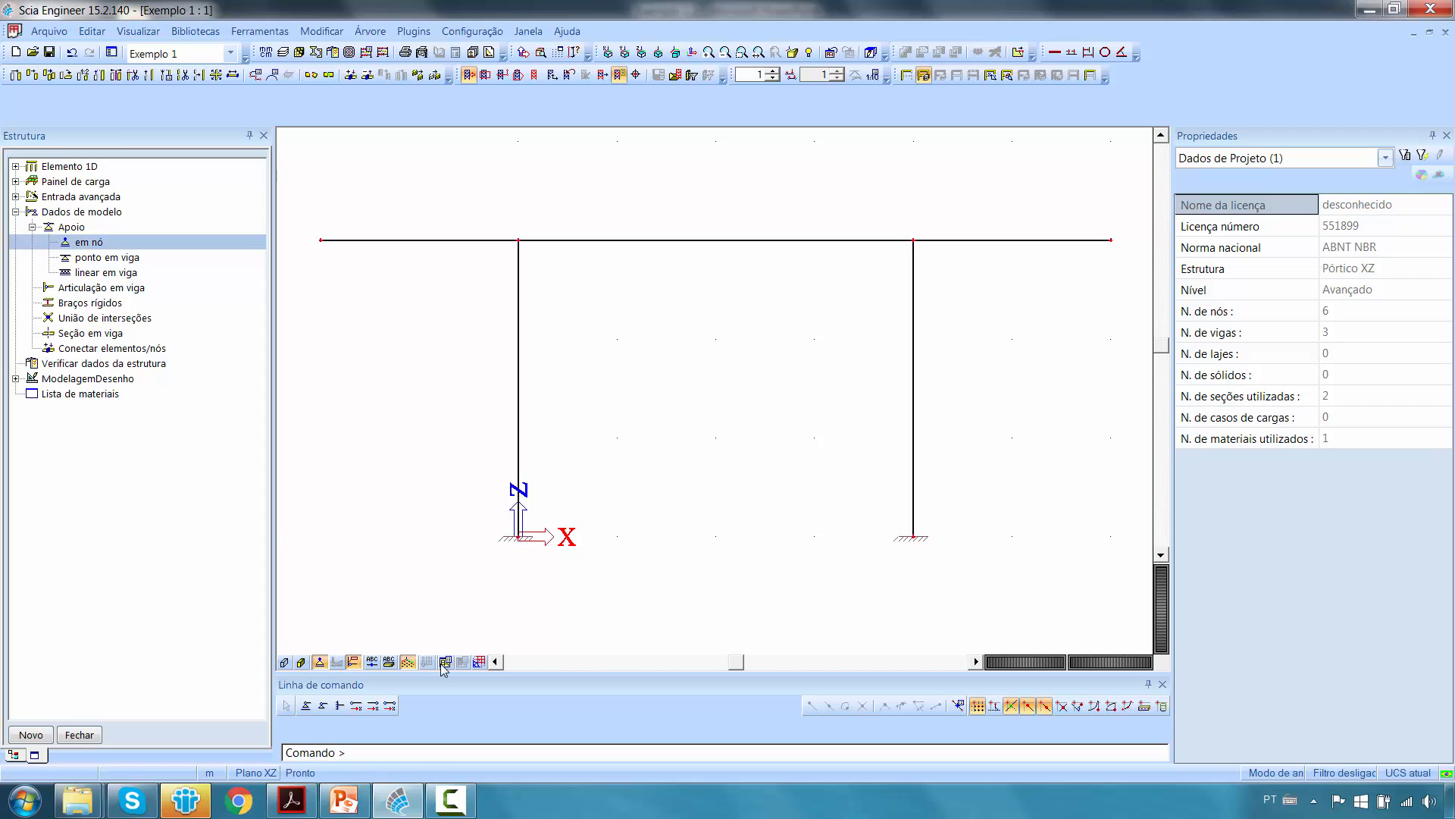
Open the quick display parameter list and the display parameter configuration for all entities, closing each without changes.
click(493, 662)
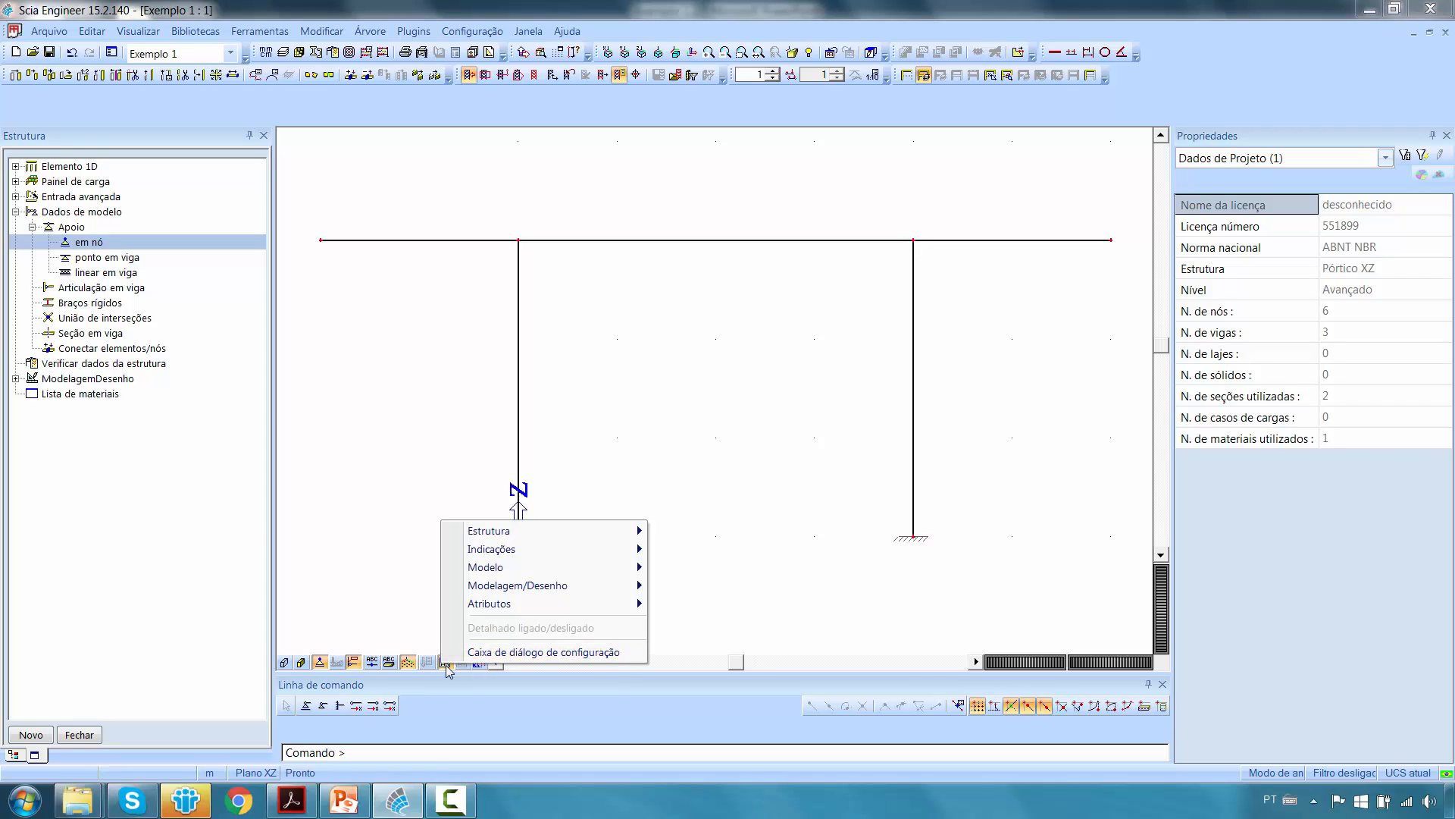
click(865, 492)
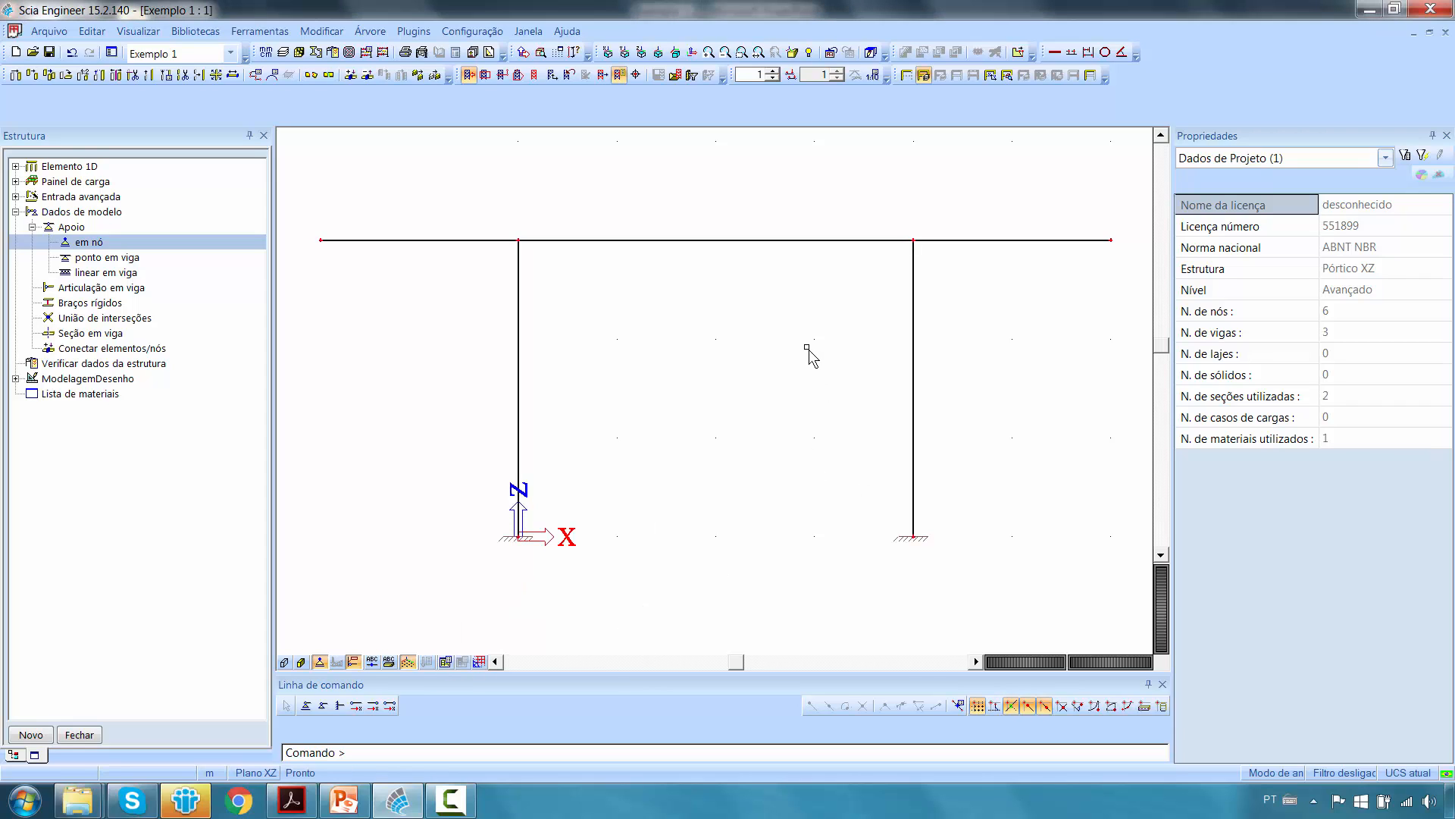
right_click(811, 312)
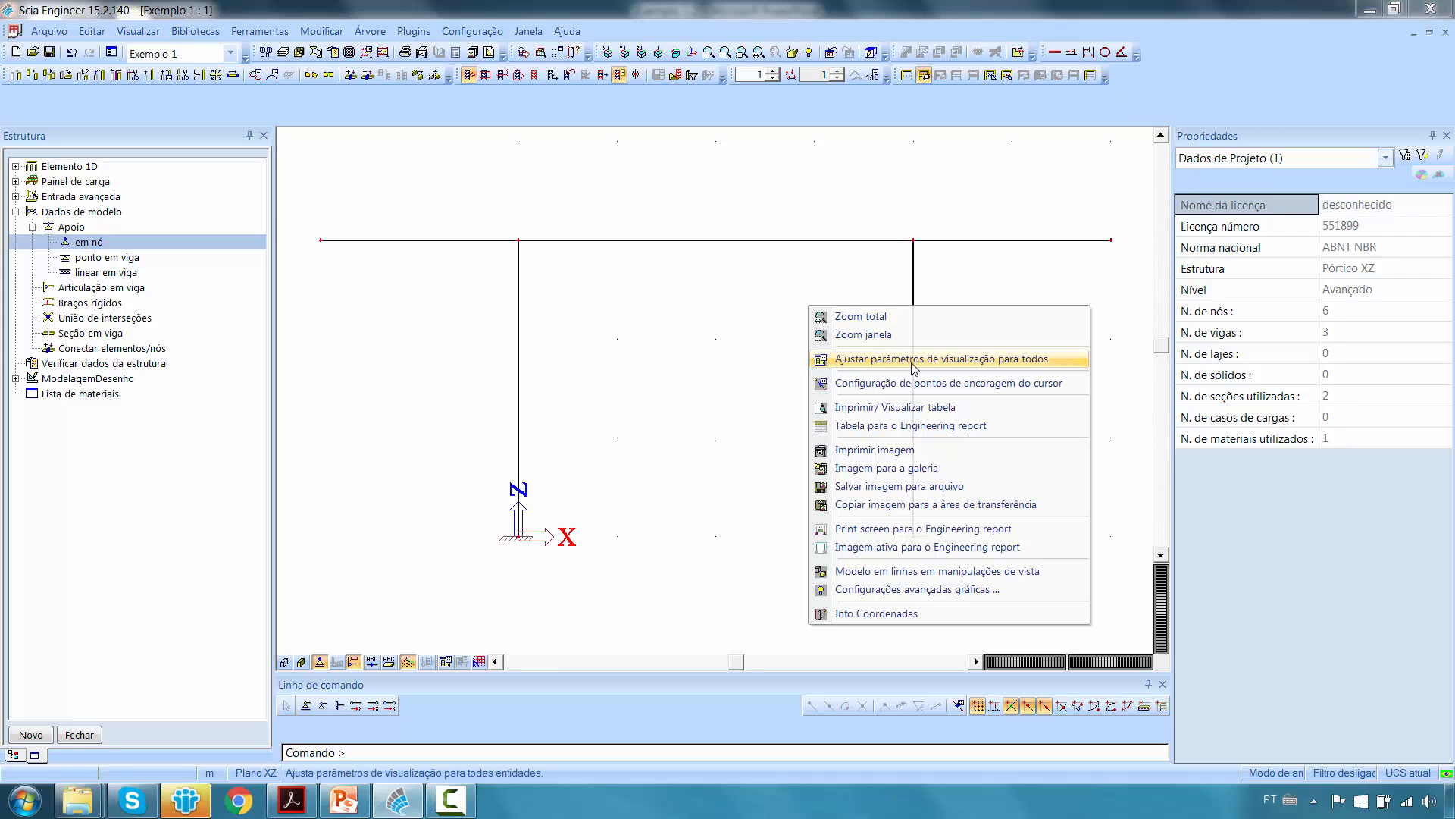
click(967, 363)
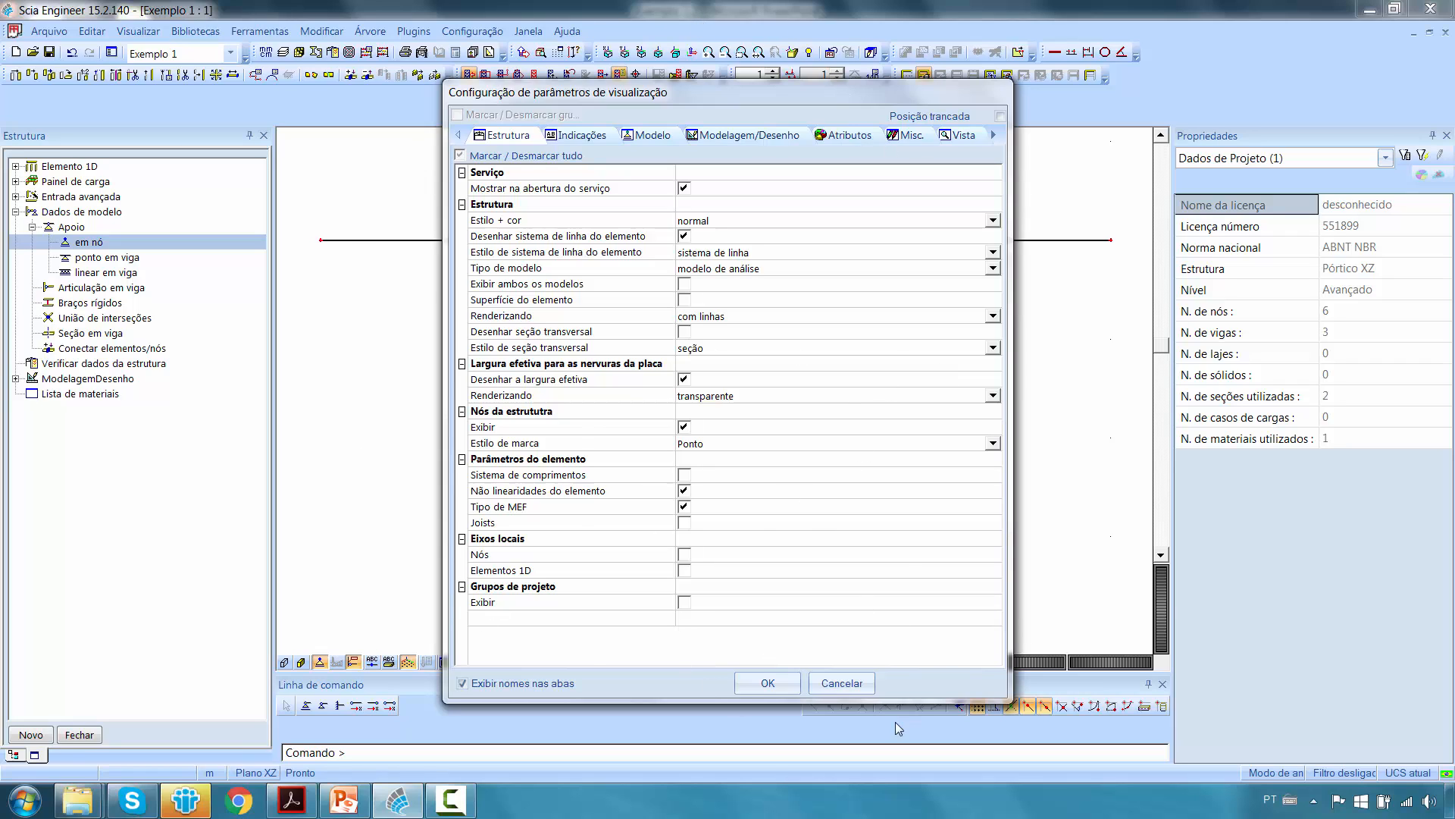
click(865, 687)
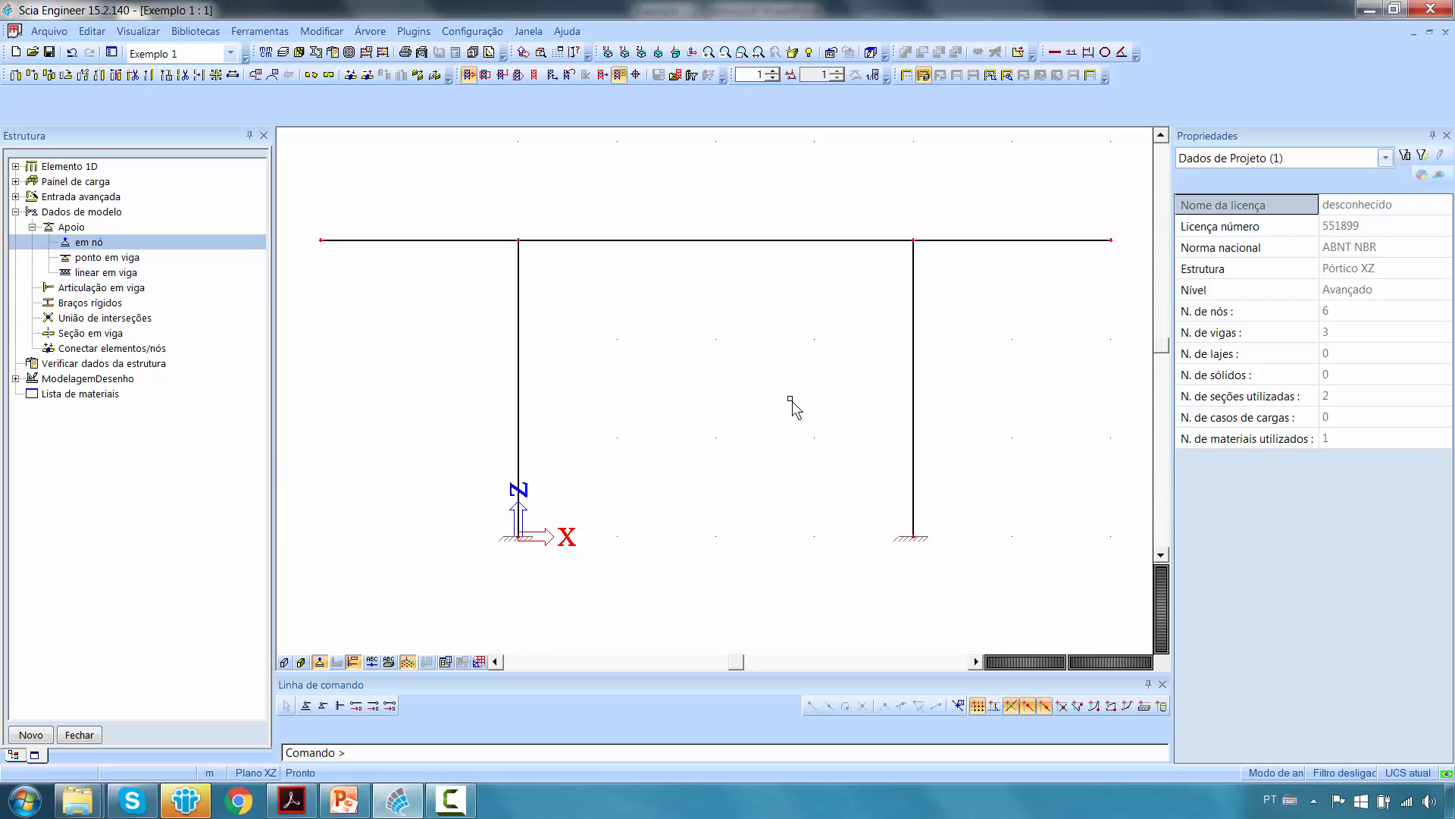
right_click(747, 345)
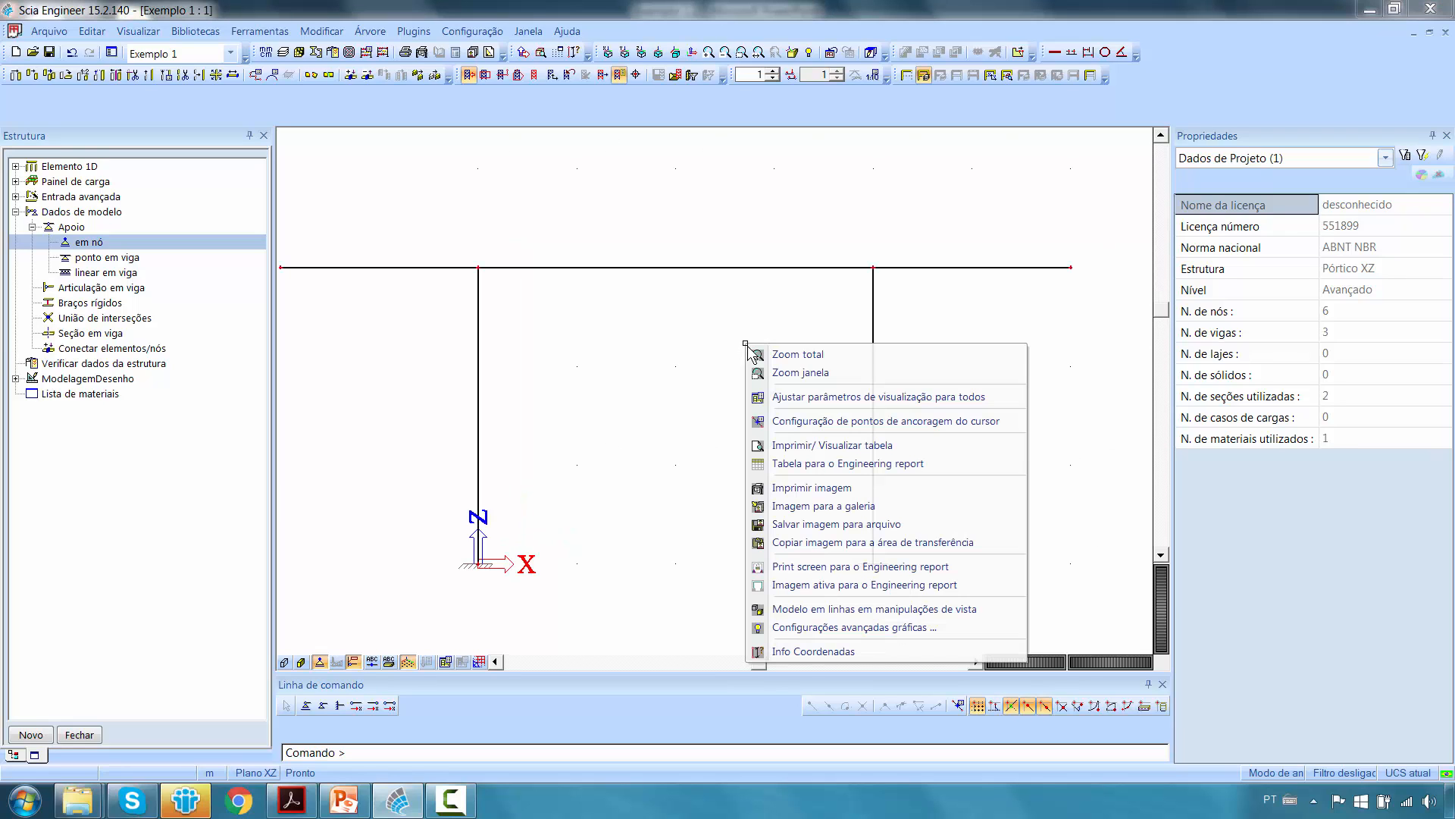
click(815, 398)
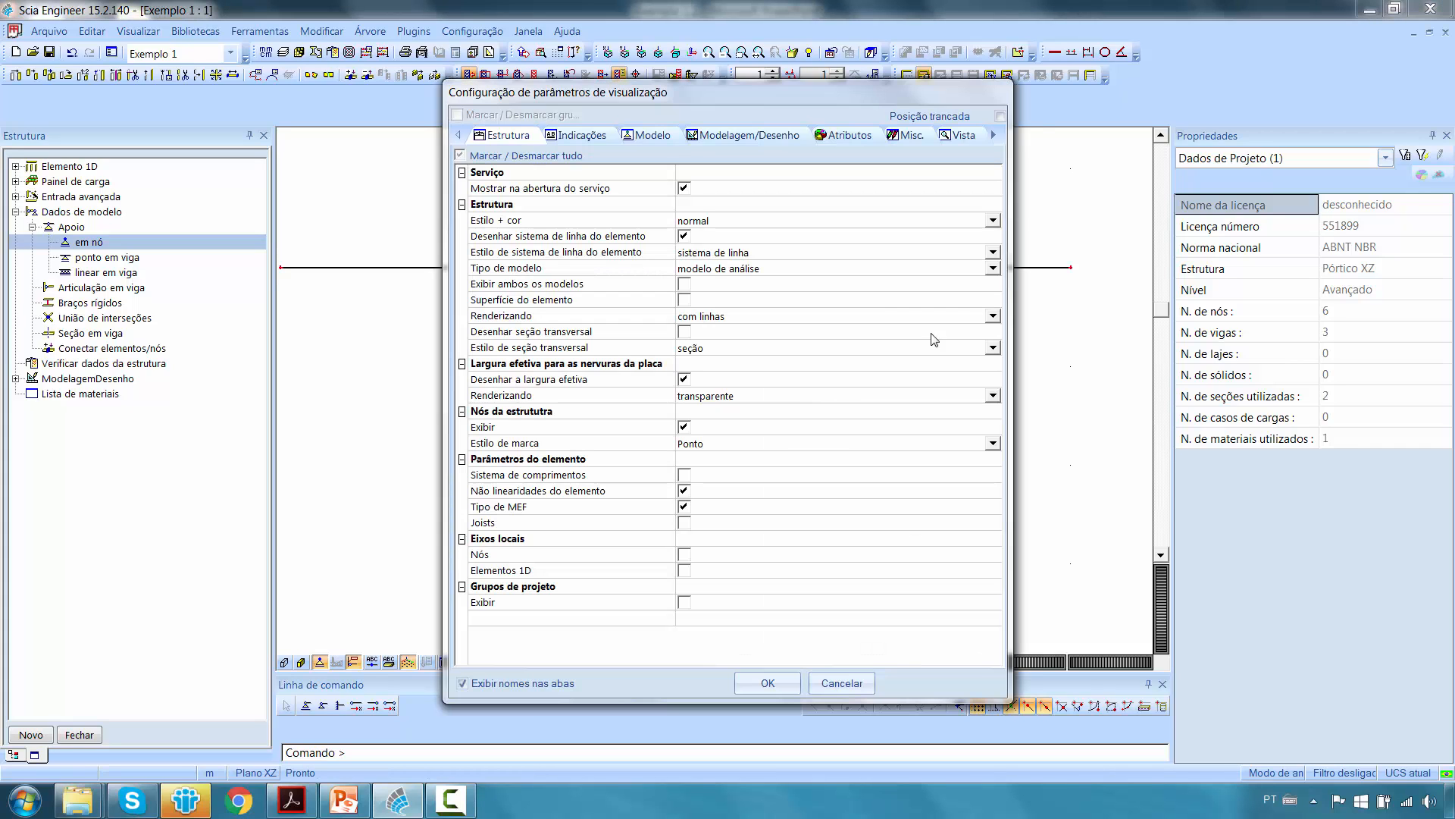
click(833, 684)
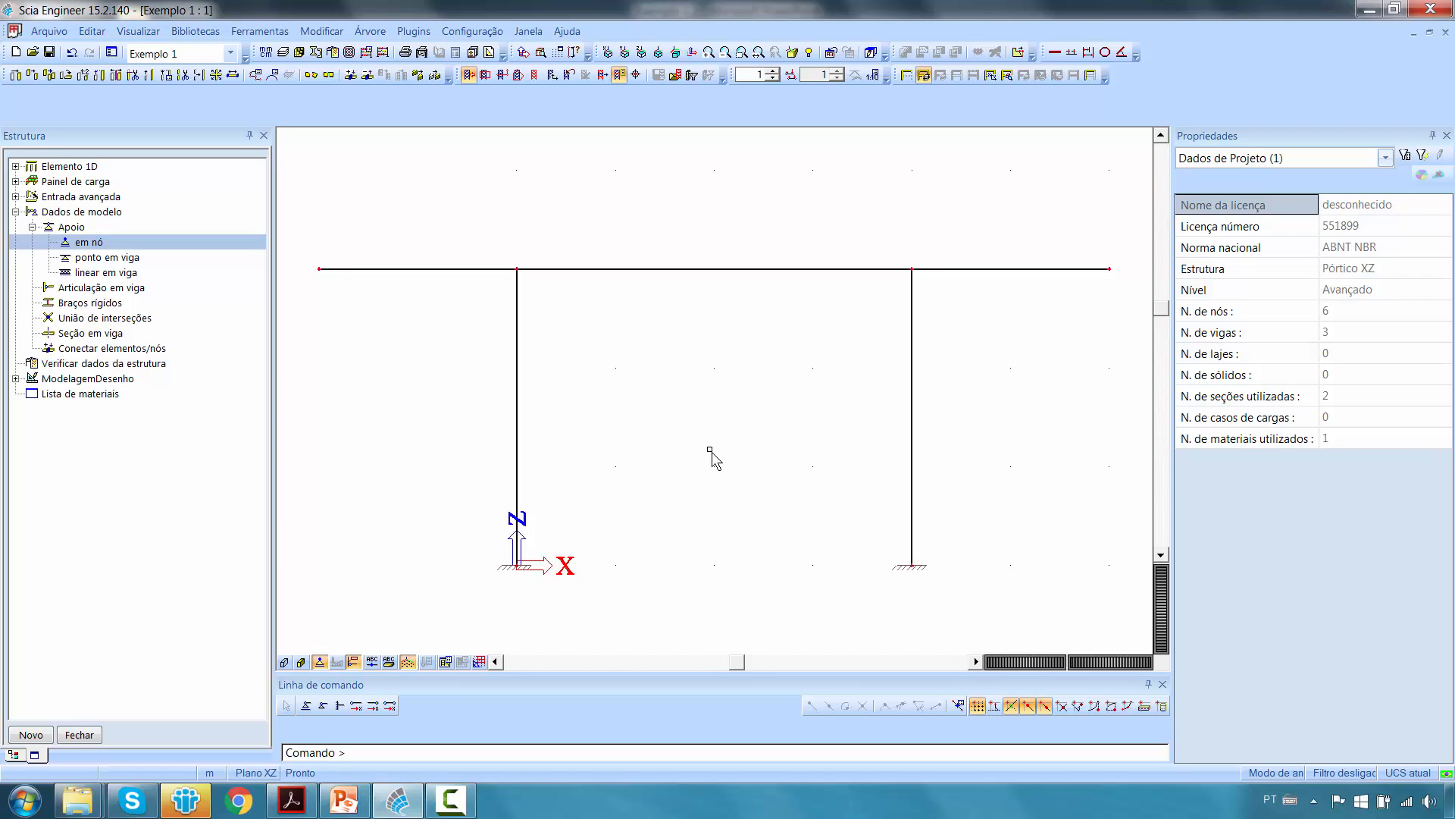
Examine the properties of the top beam and its two end nodes, with the member labels turned on.
middle_drag(711, 449, 707, 437)
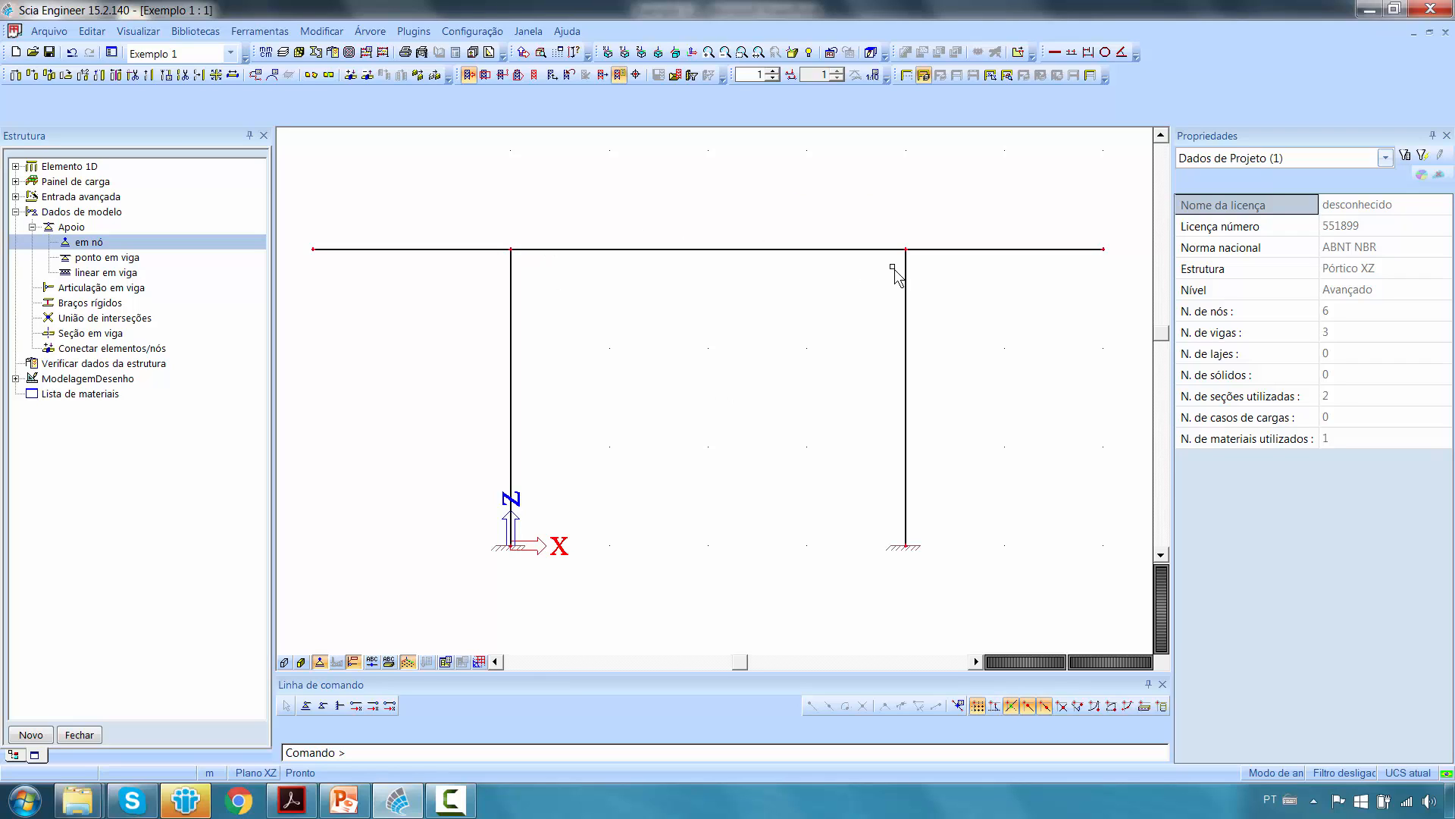
click(500, 251)
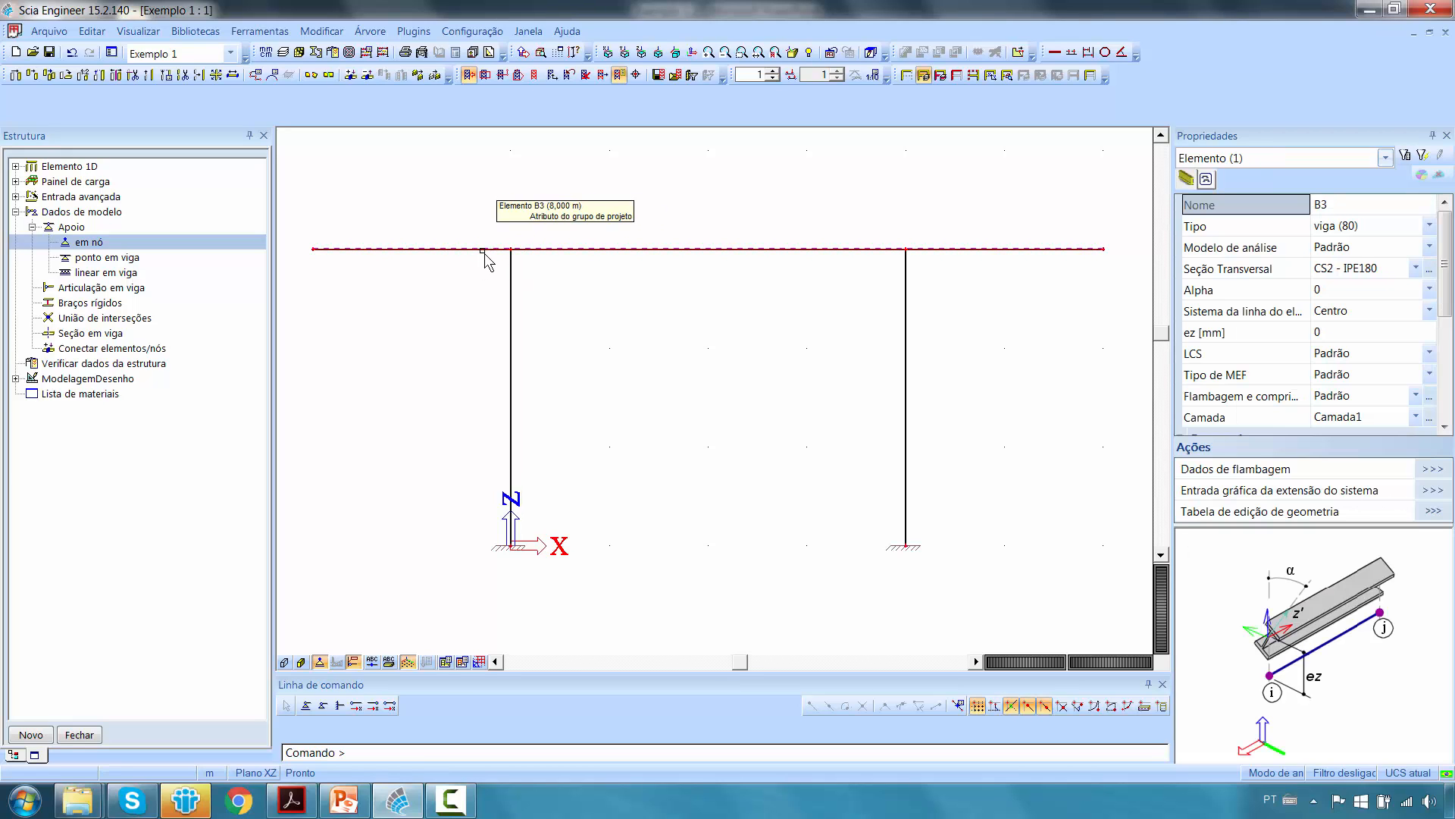
key(Escape)
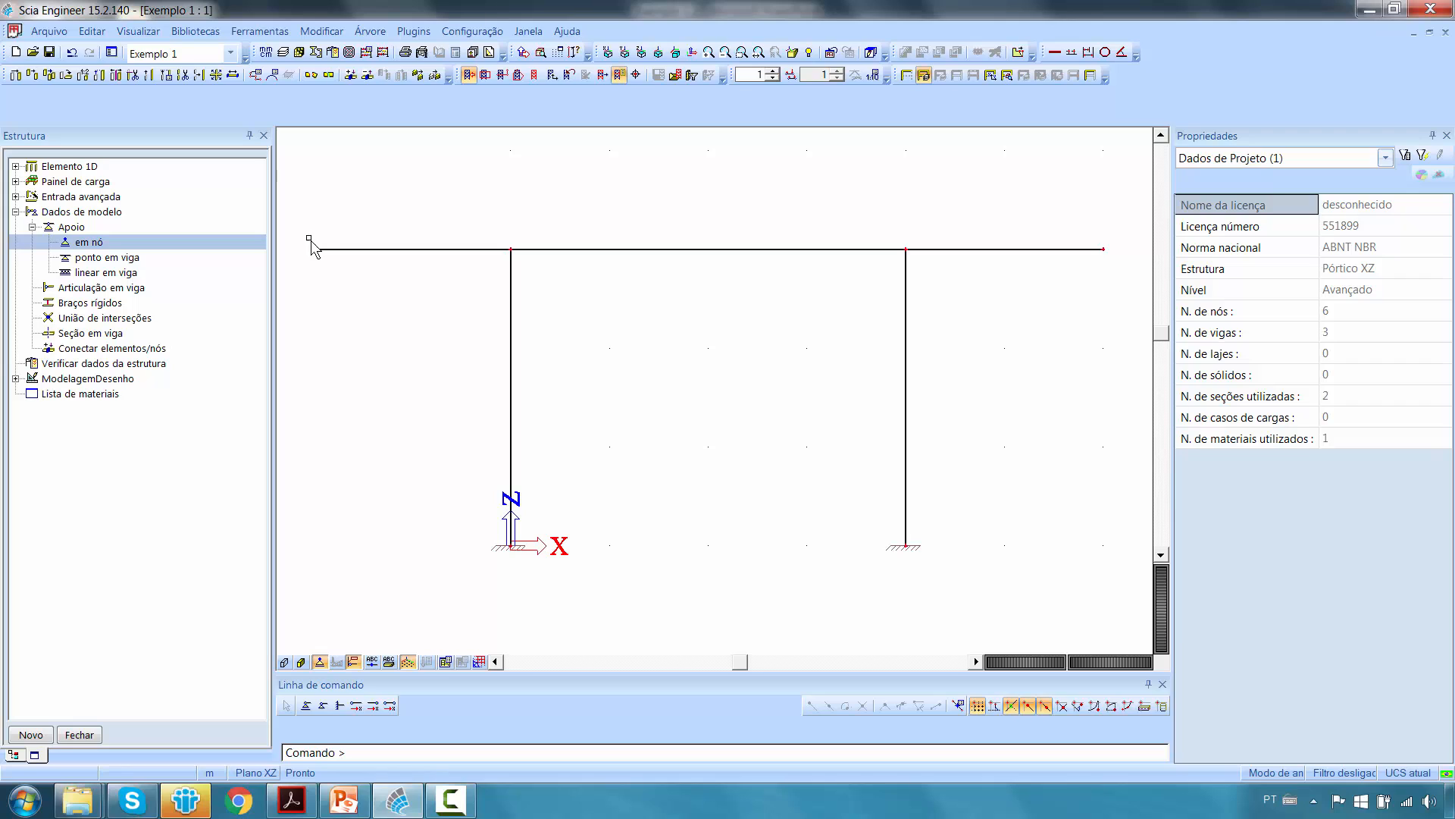
drag(304, 235, 332, 276)
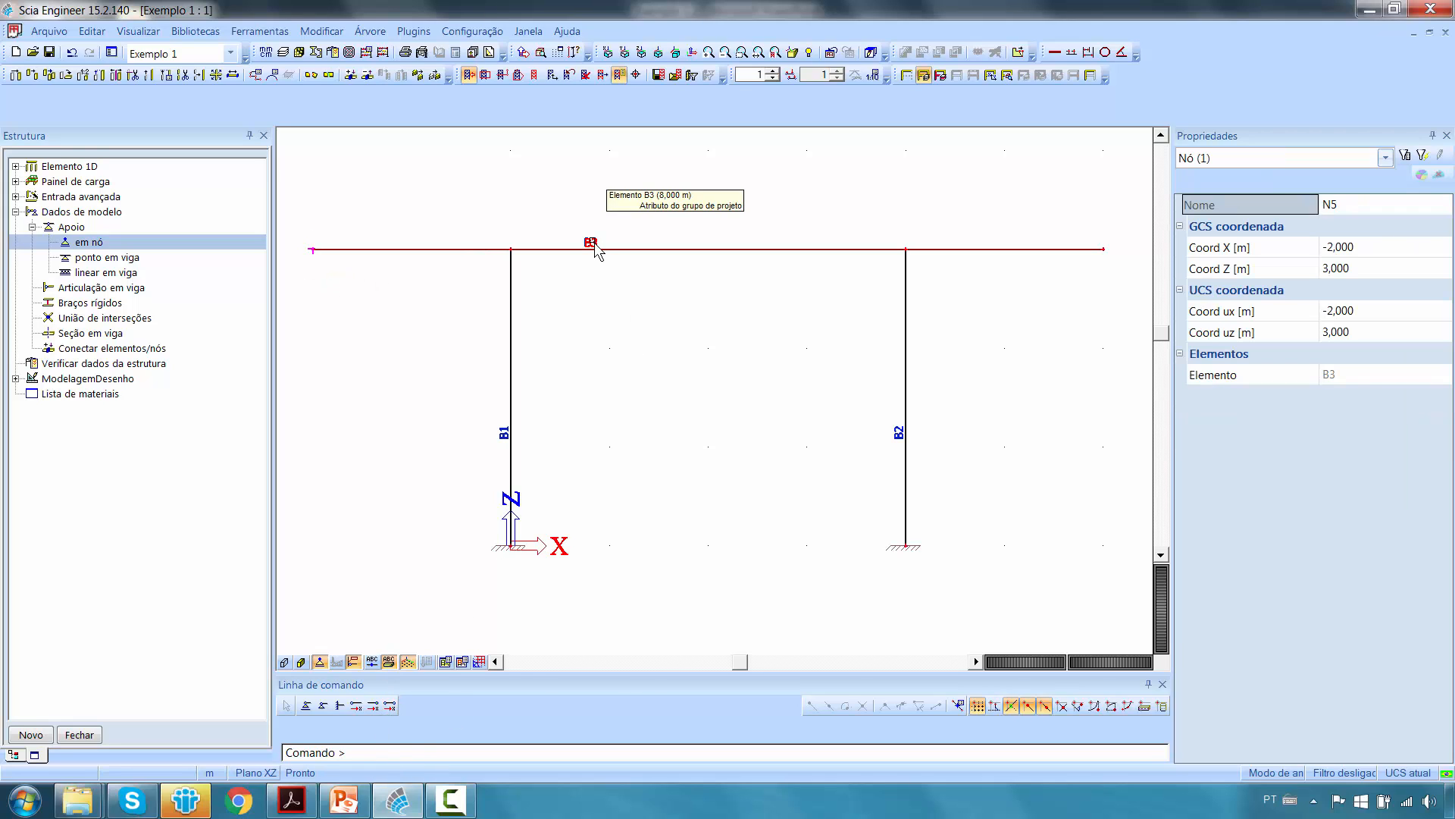
key(Escape)
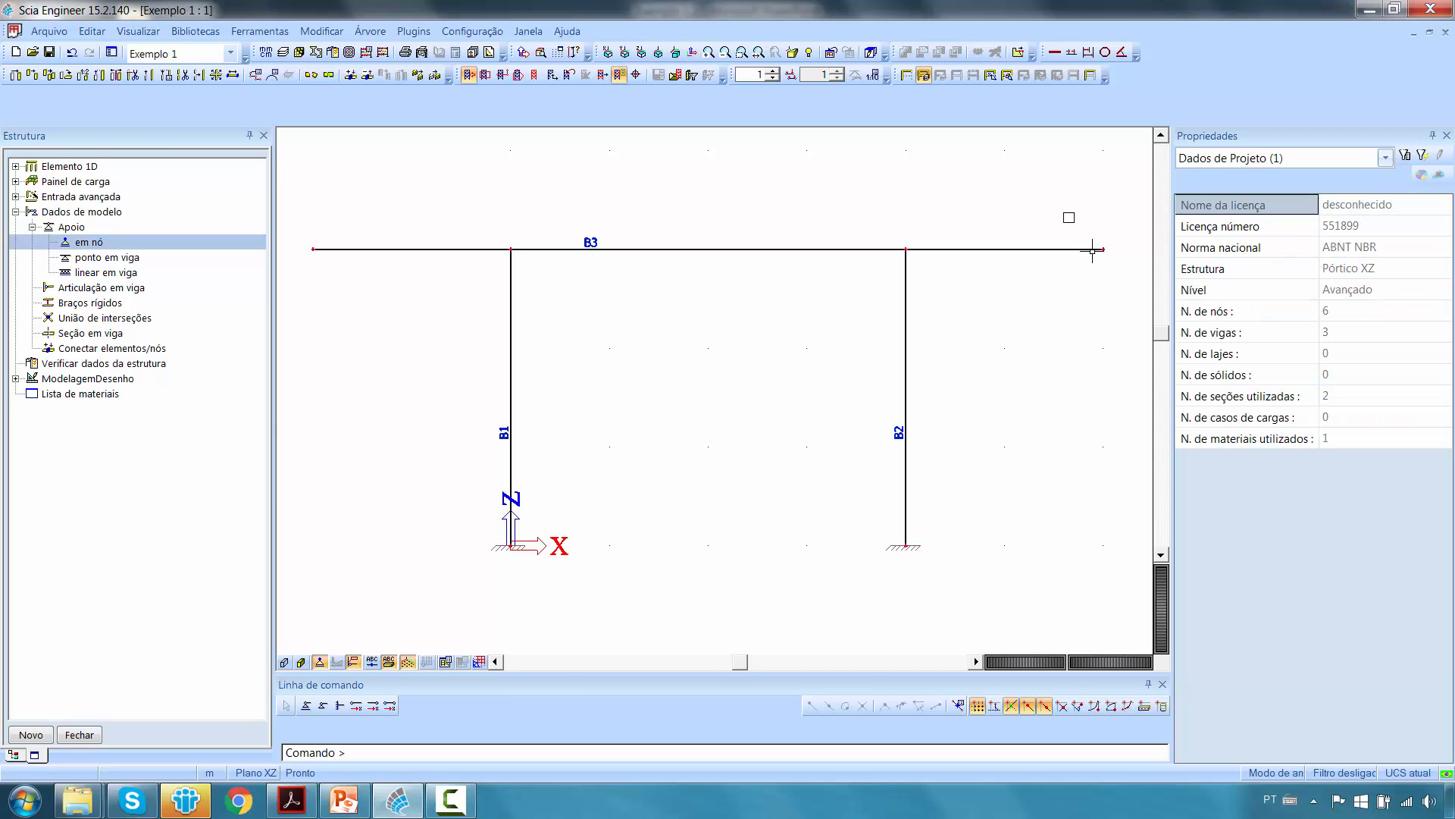
click(1095, 249)
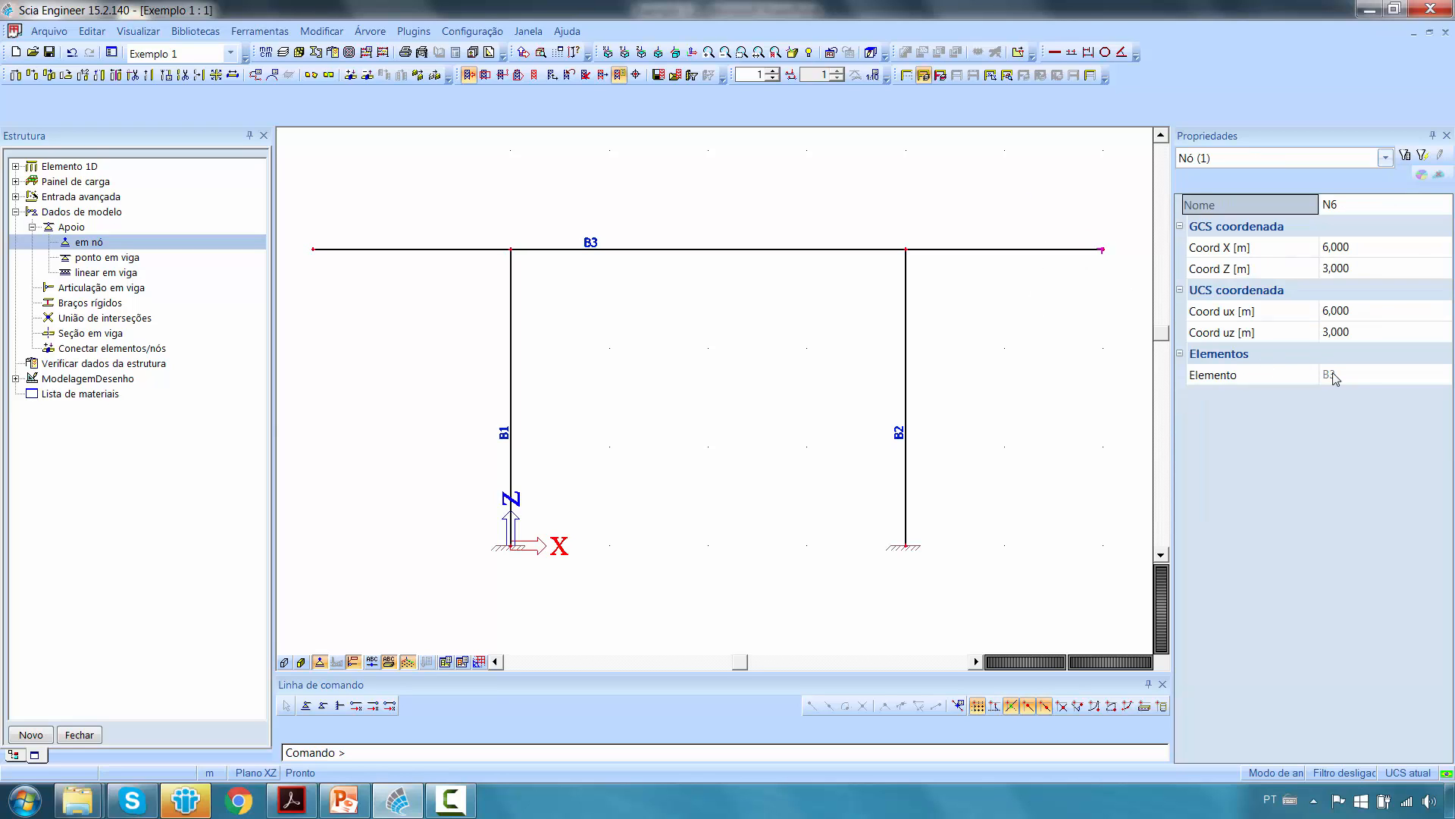
key(Escape)
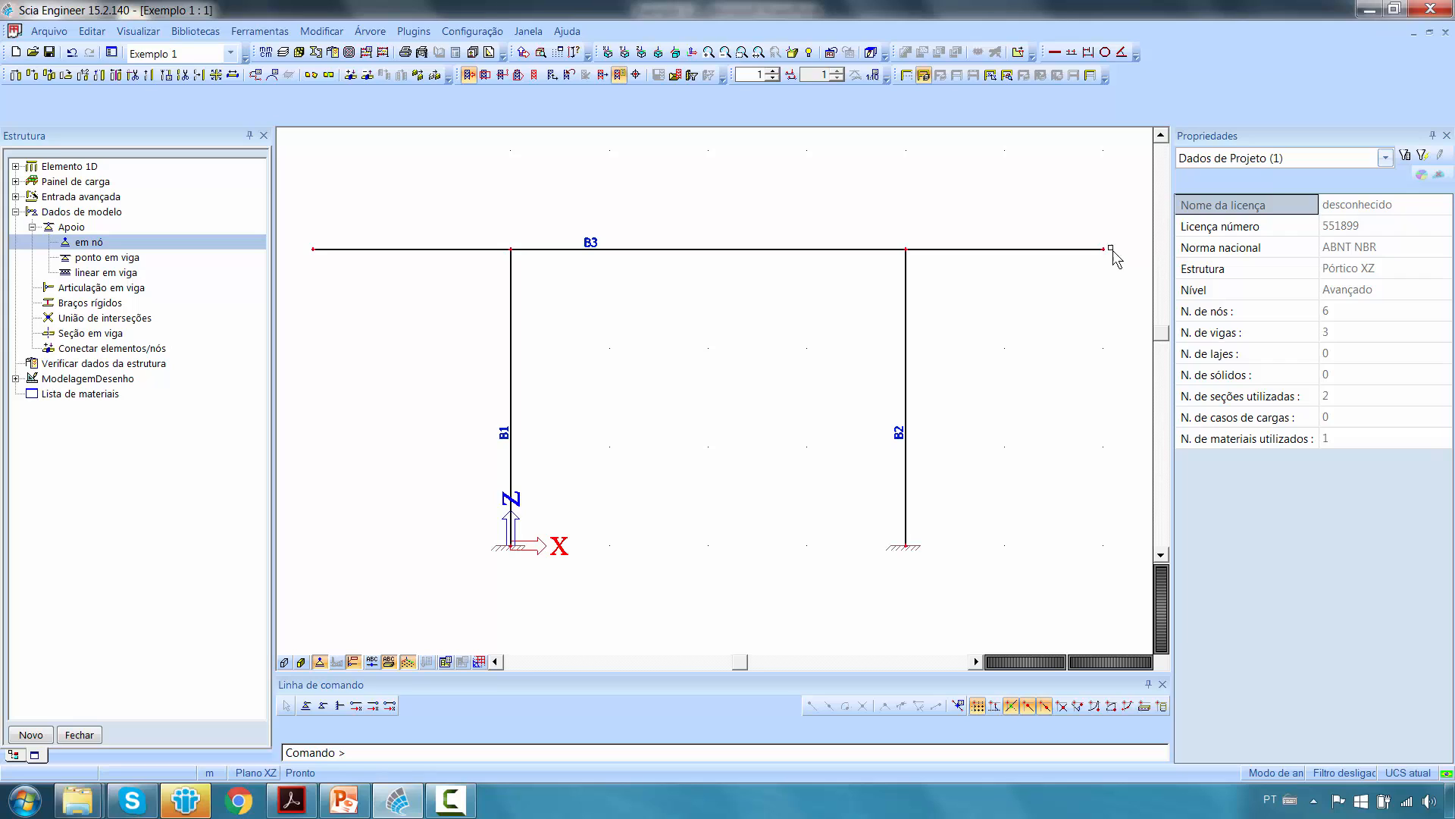
Examine which members are linked to the top and base nodes of column B1.
click(531, 274)
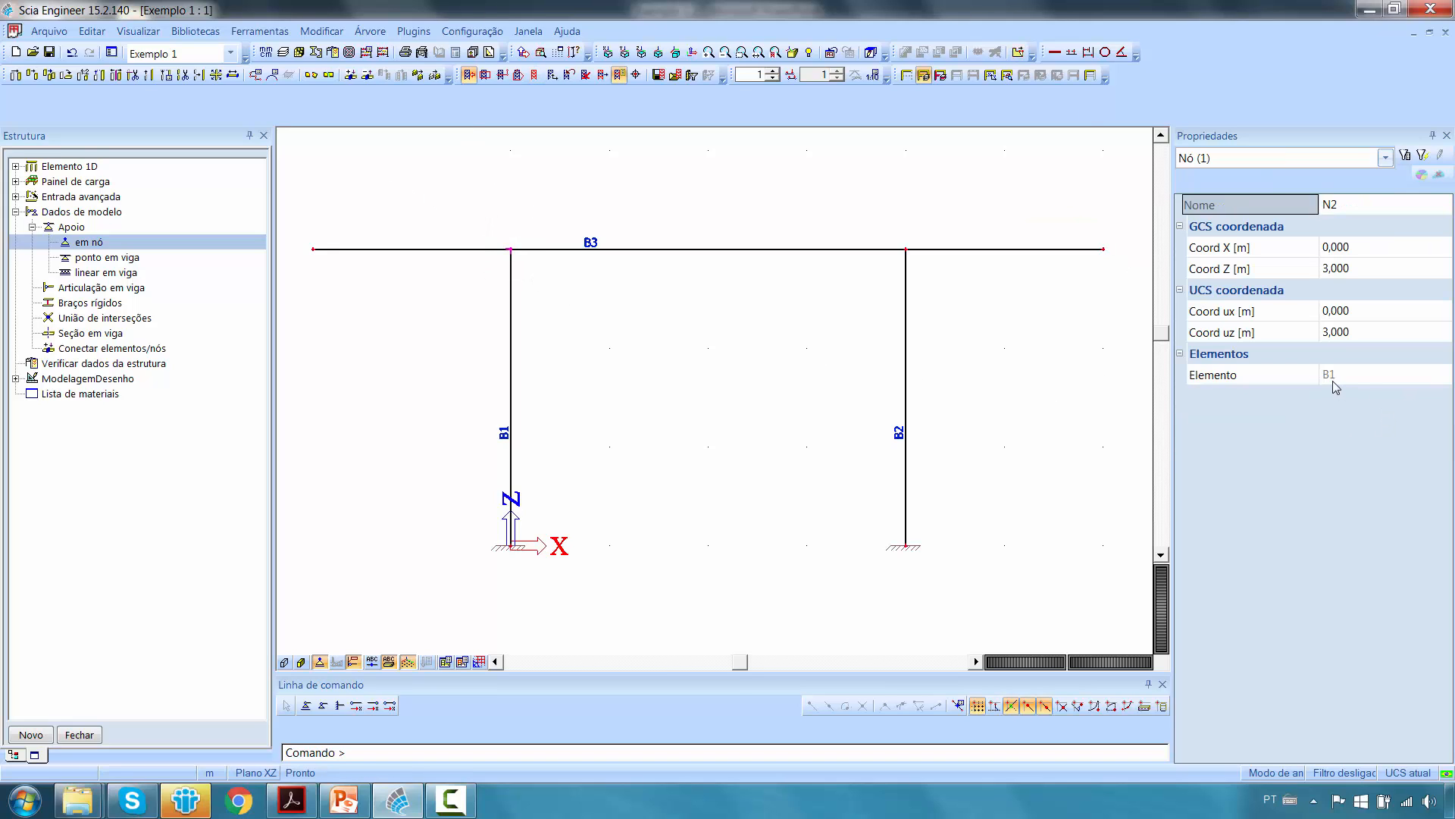
key(Escape)
click(512, 544)
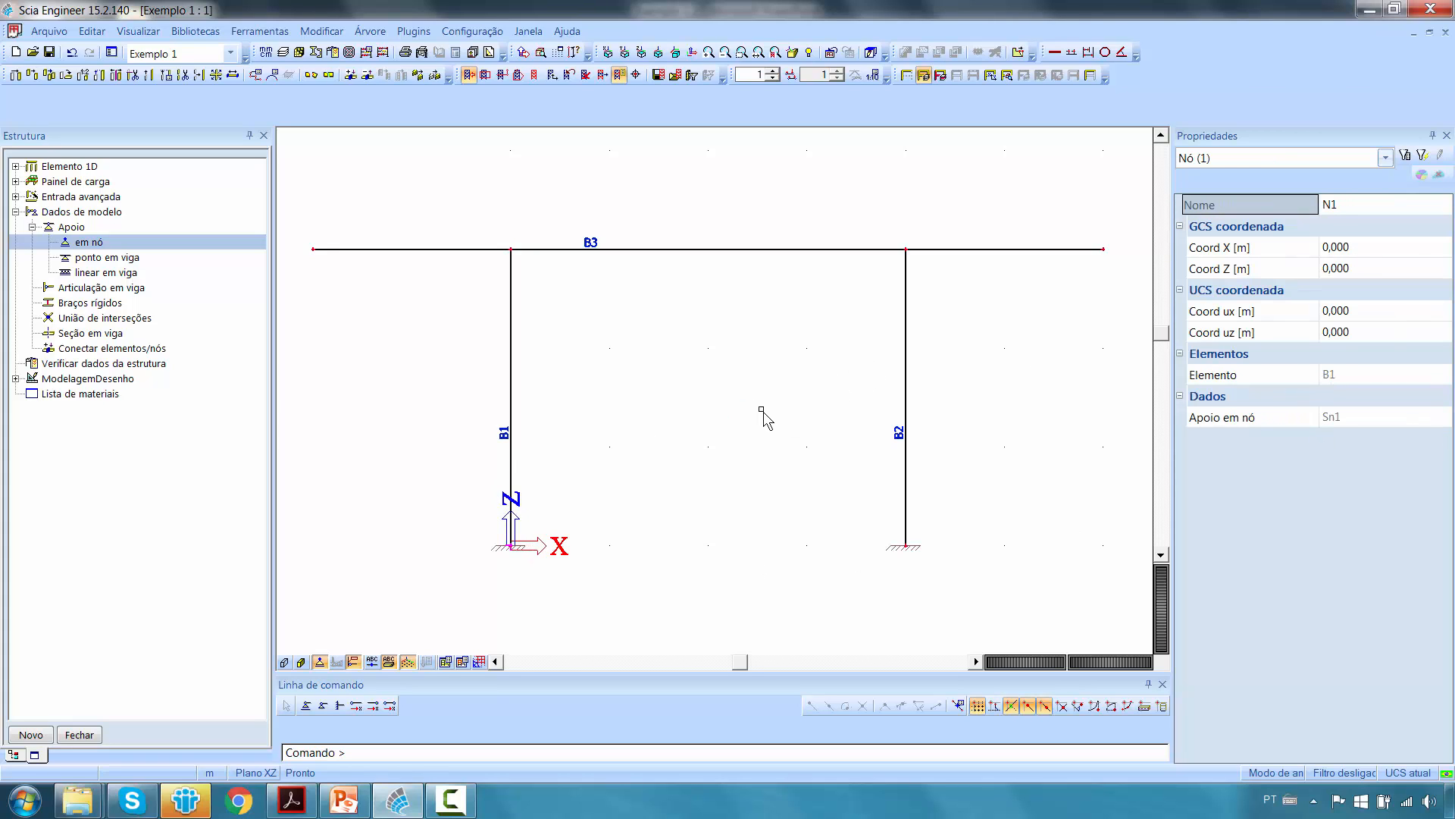
key(Escape)
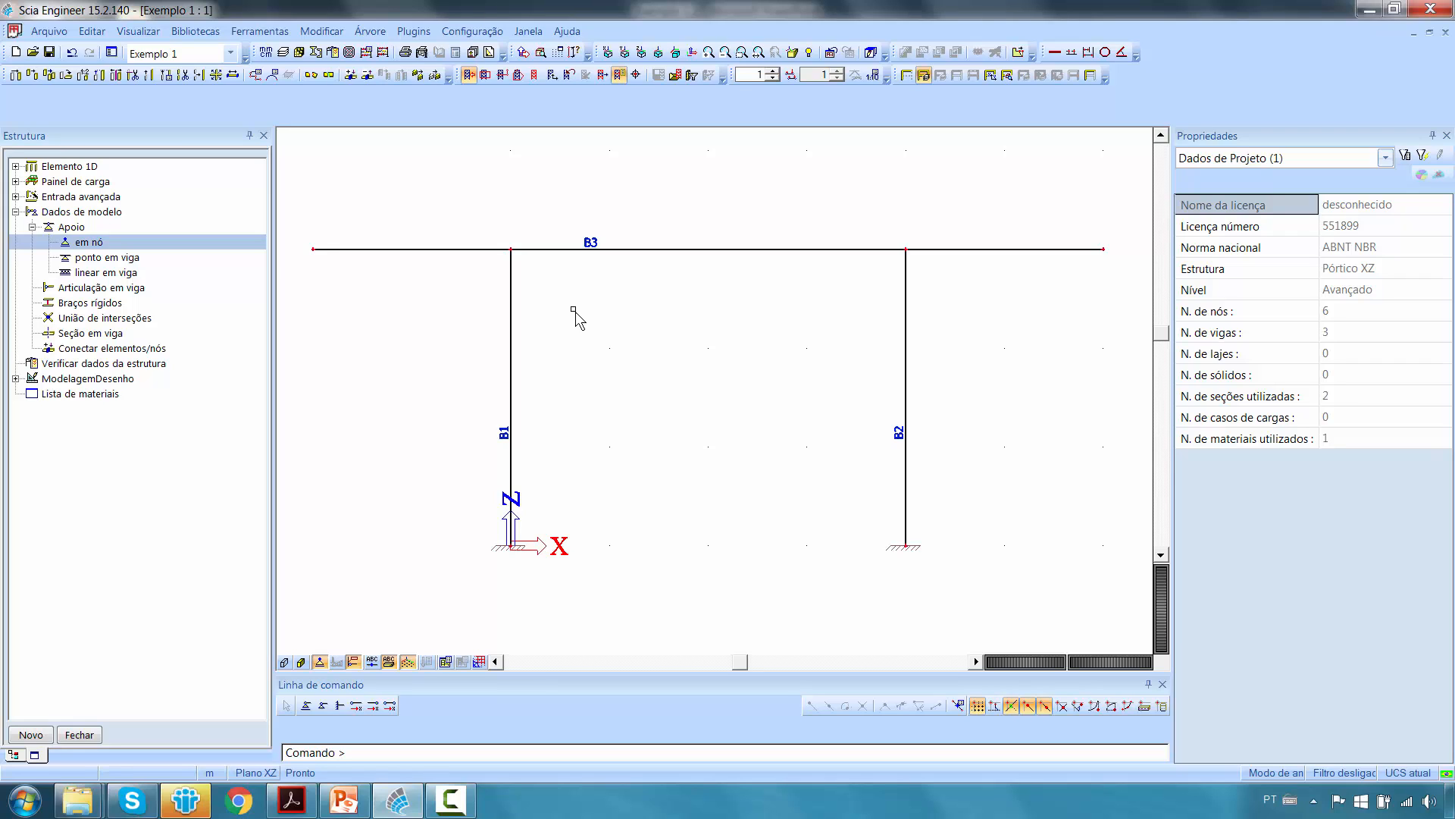
drag(494, 221, 530, 275)
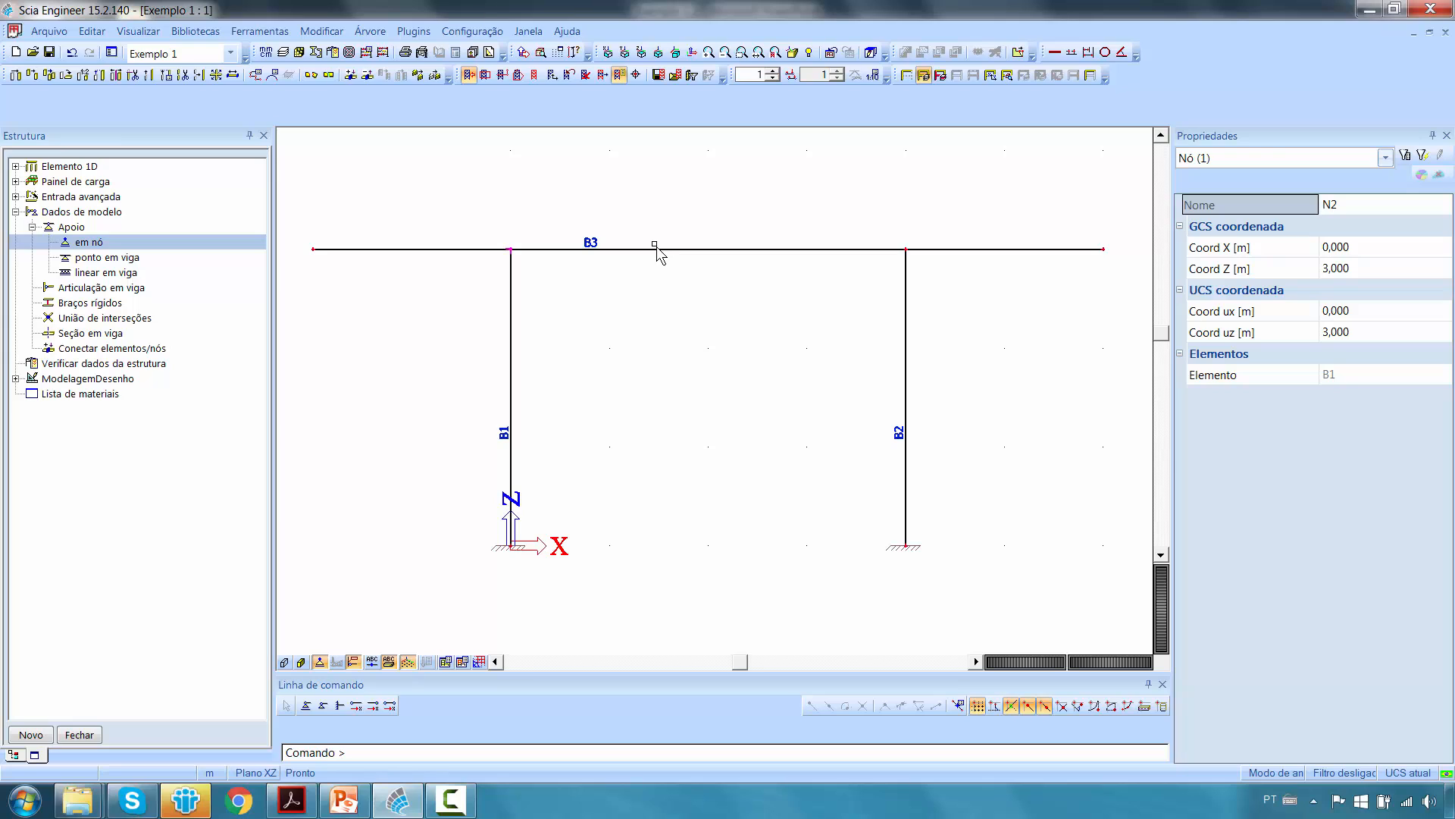
key(Escape)
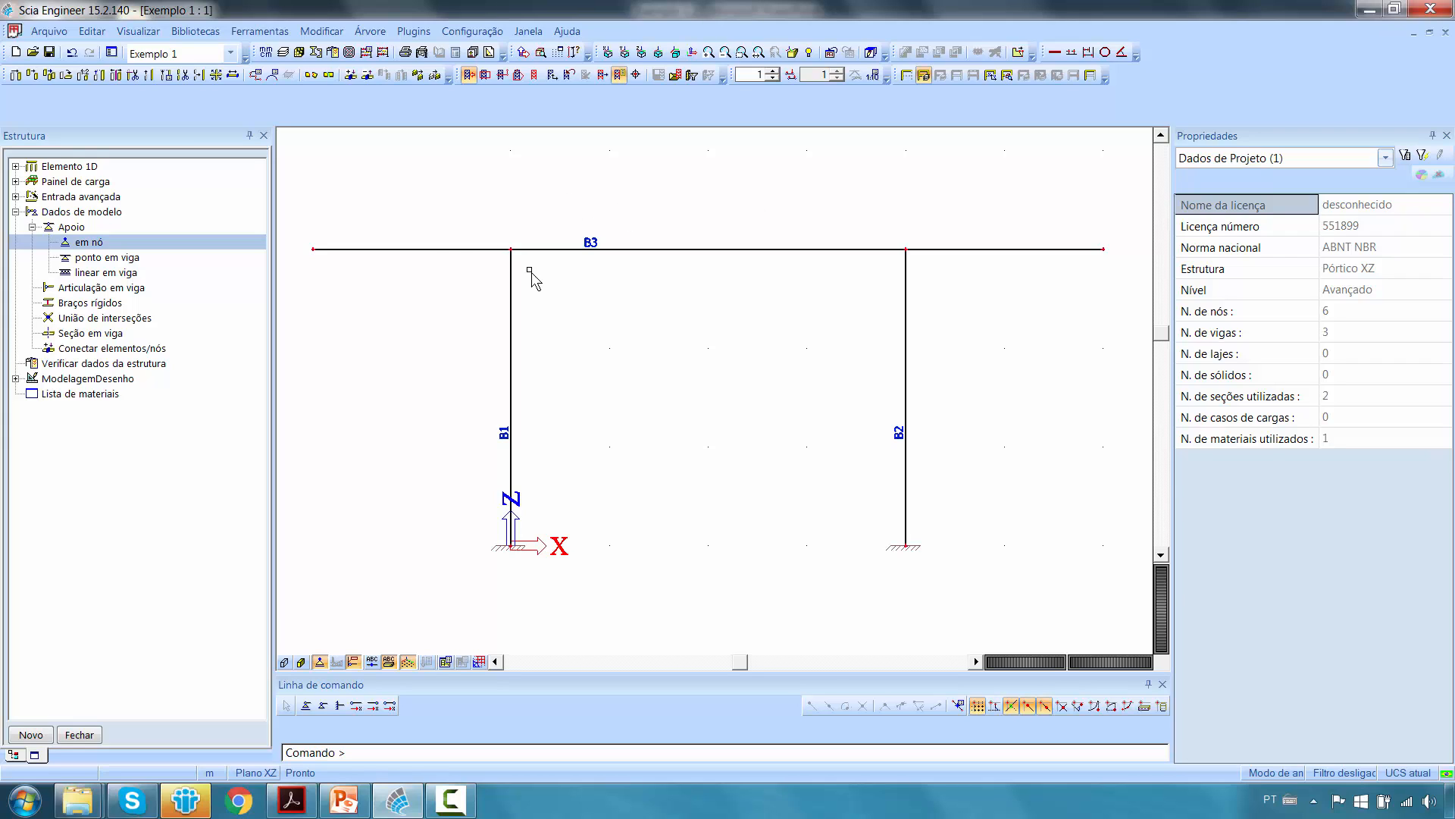
Connect nodes and members across all entities with the Conectar option on and a 0,001 m minimum node distance.
click(351, 76)
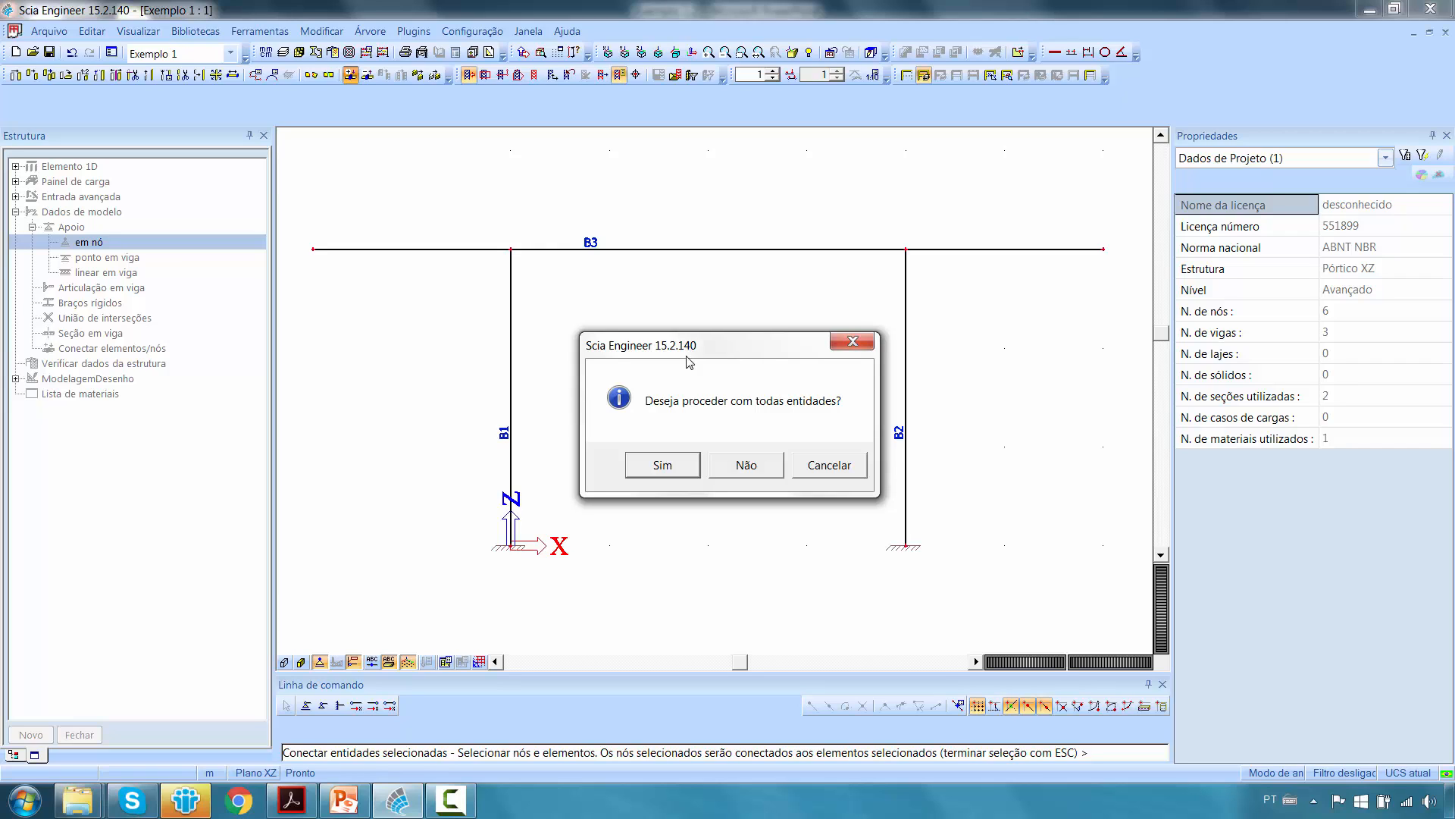
drag(661, 345, 676, 374)
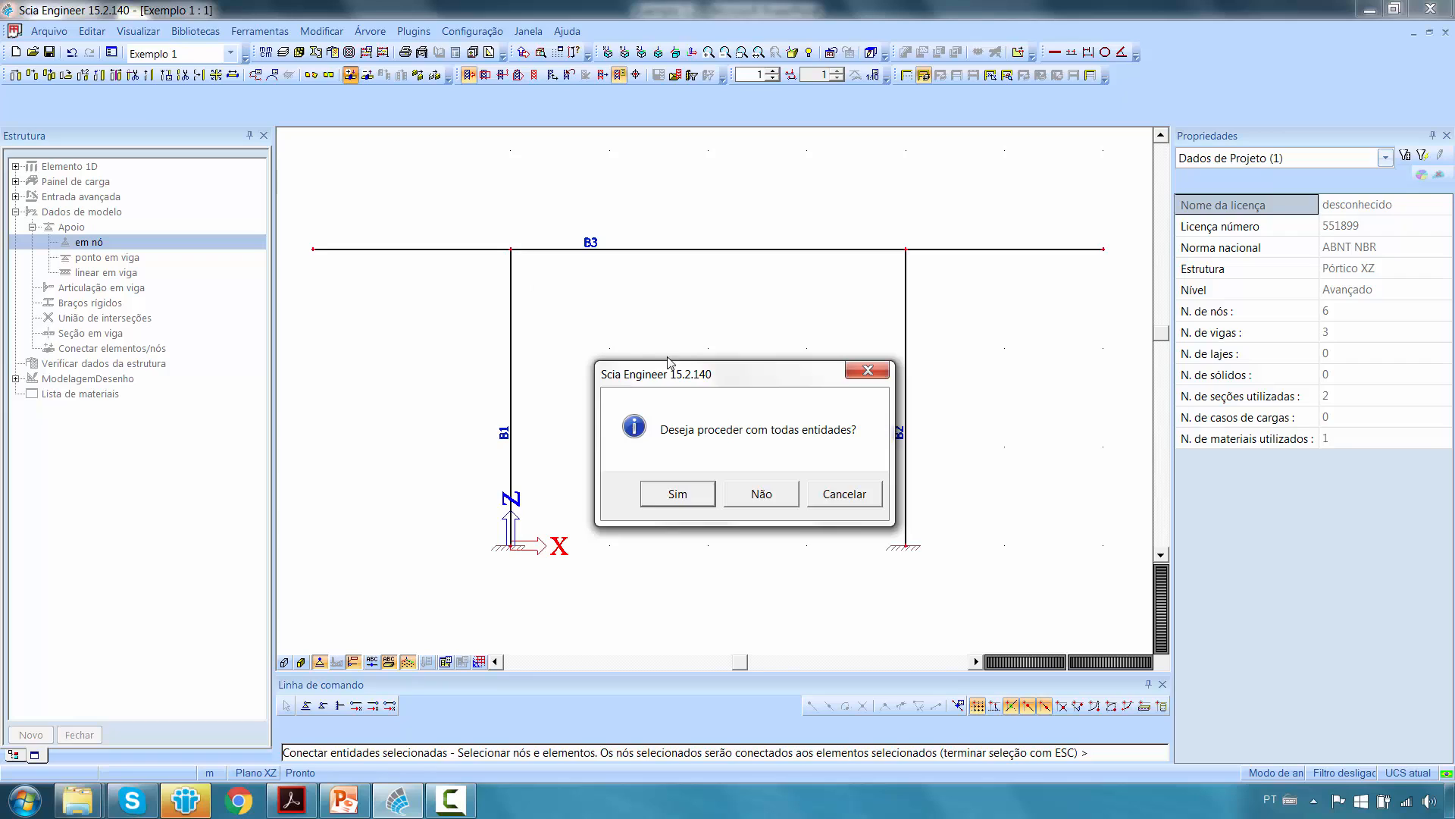
drag(684, 372, 666, 300)
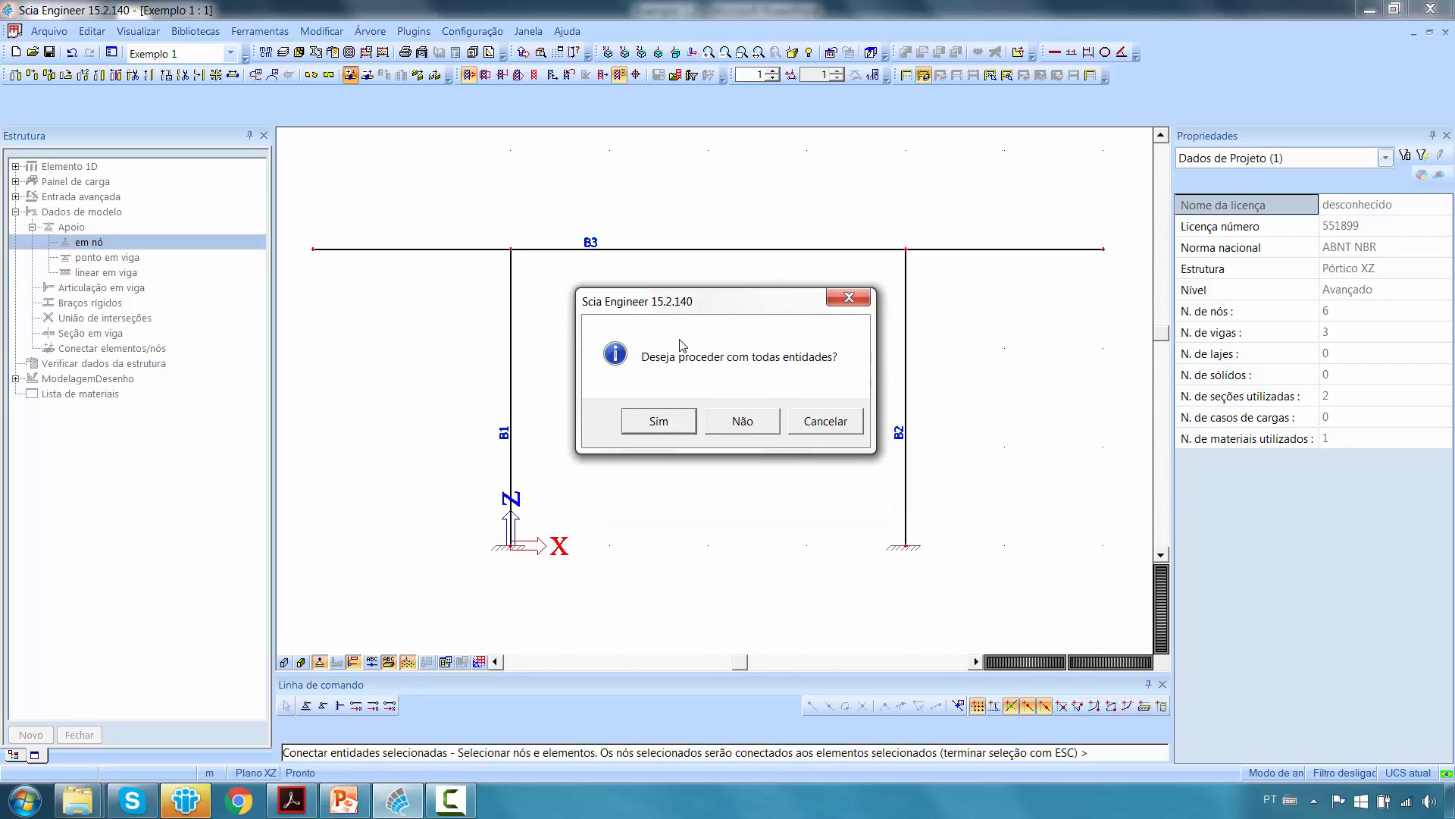
click(680, 423)
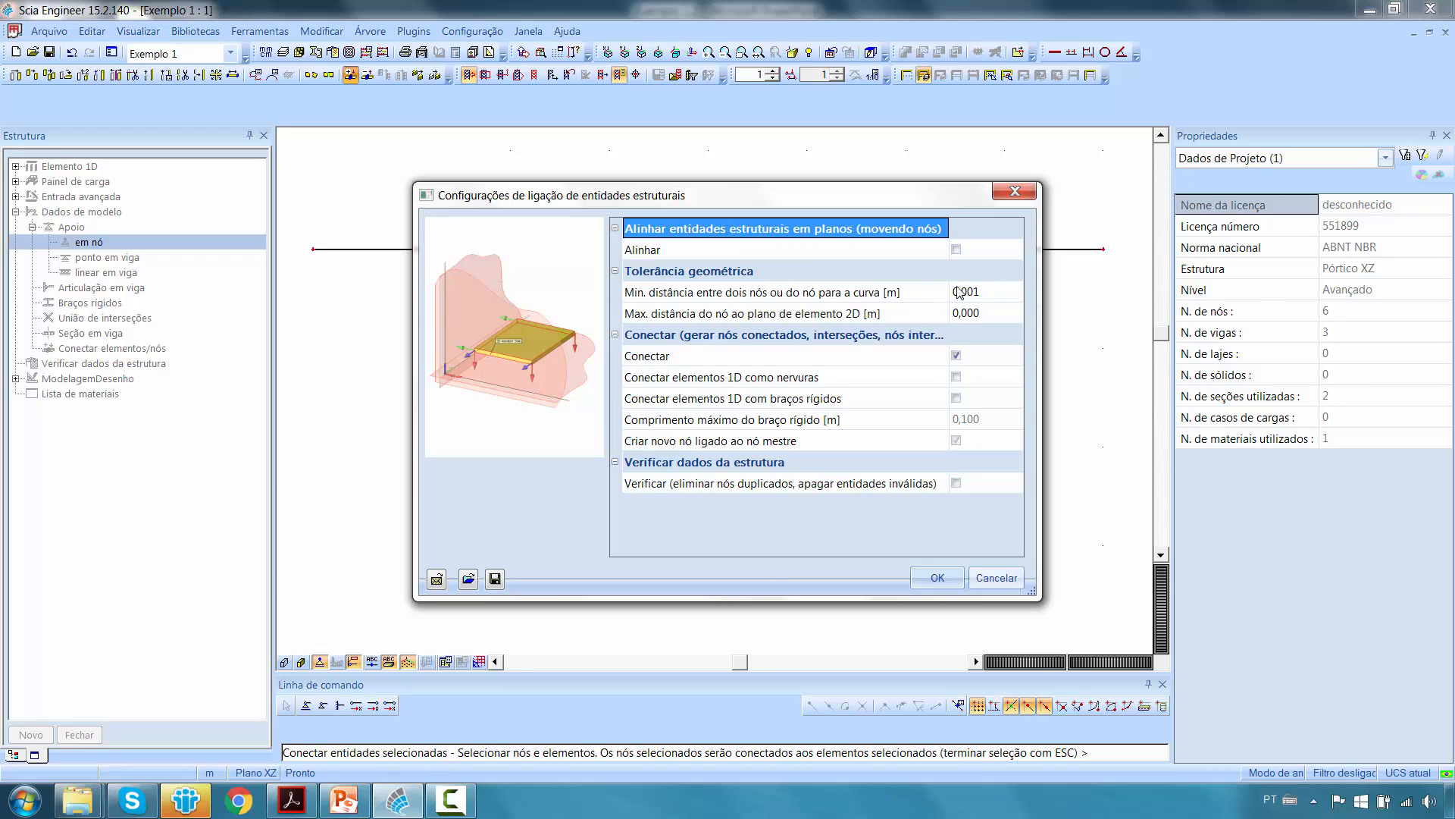
drag(854, 200, 1082, 285)
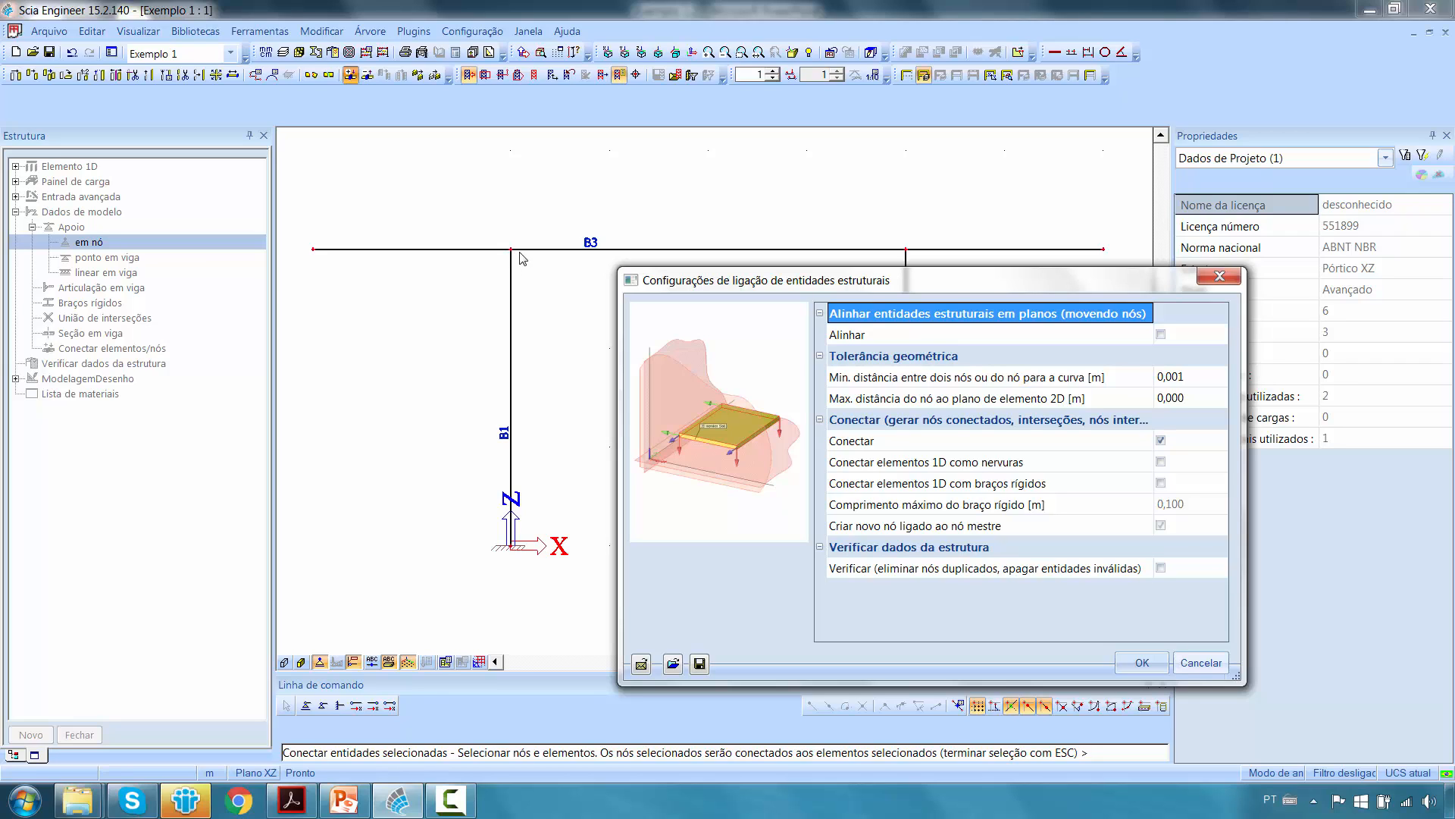
drag(937, 285, 713, 195)
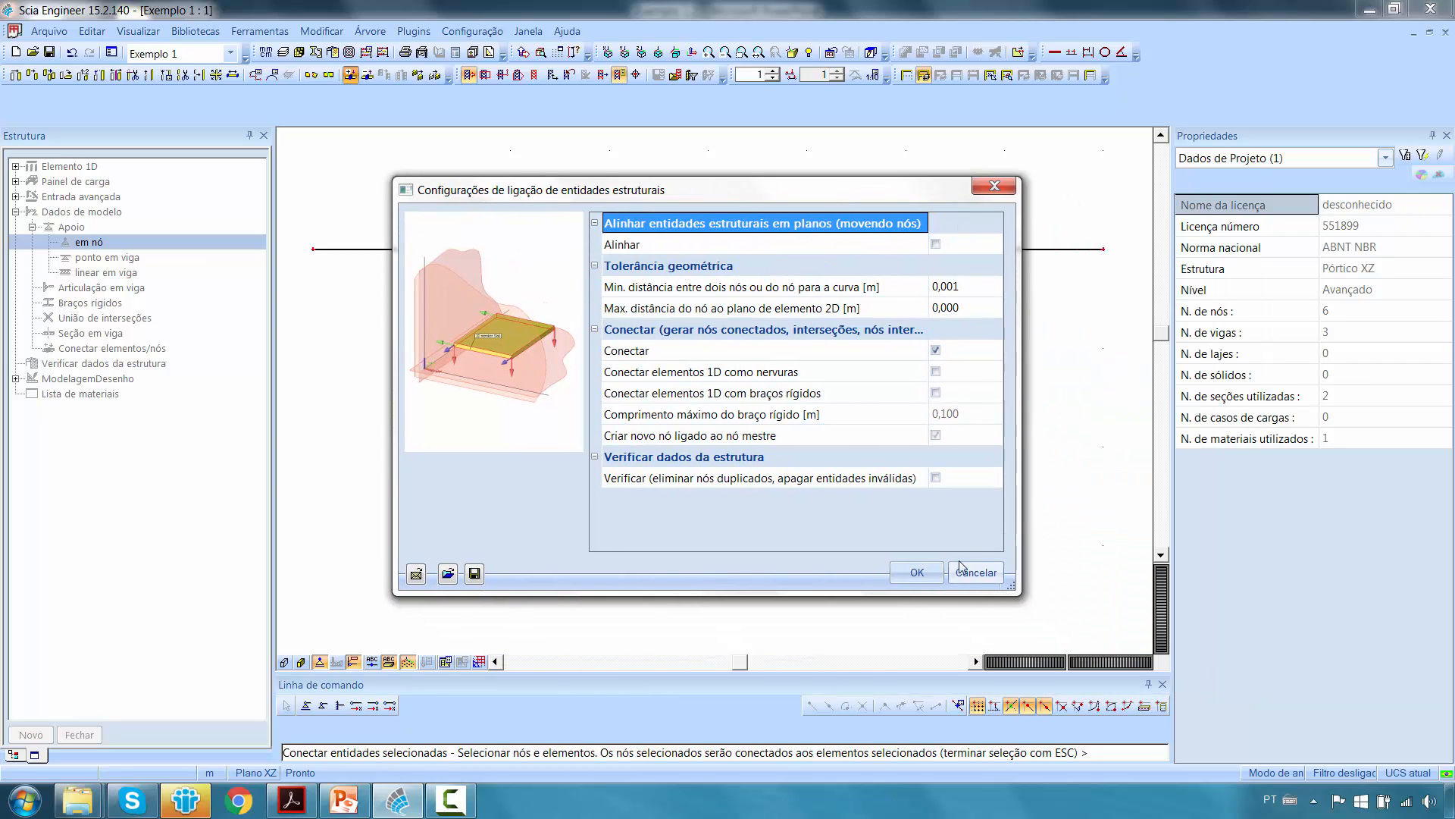
click(929, 573)
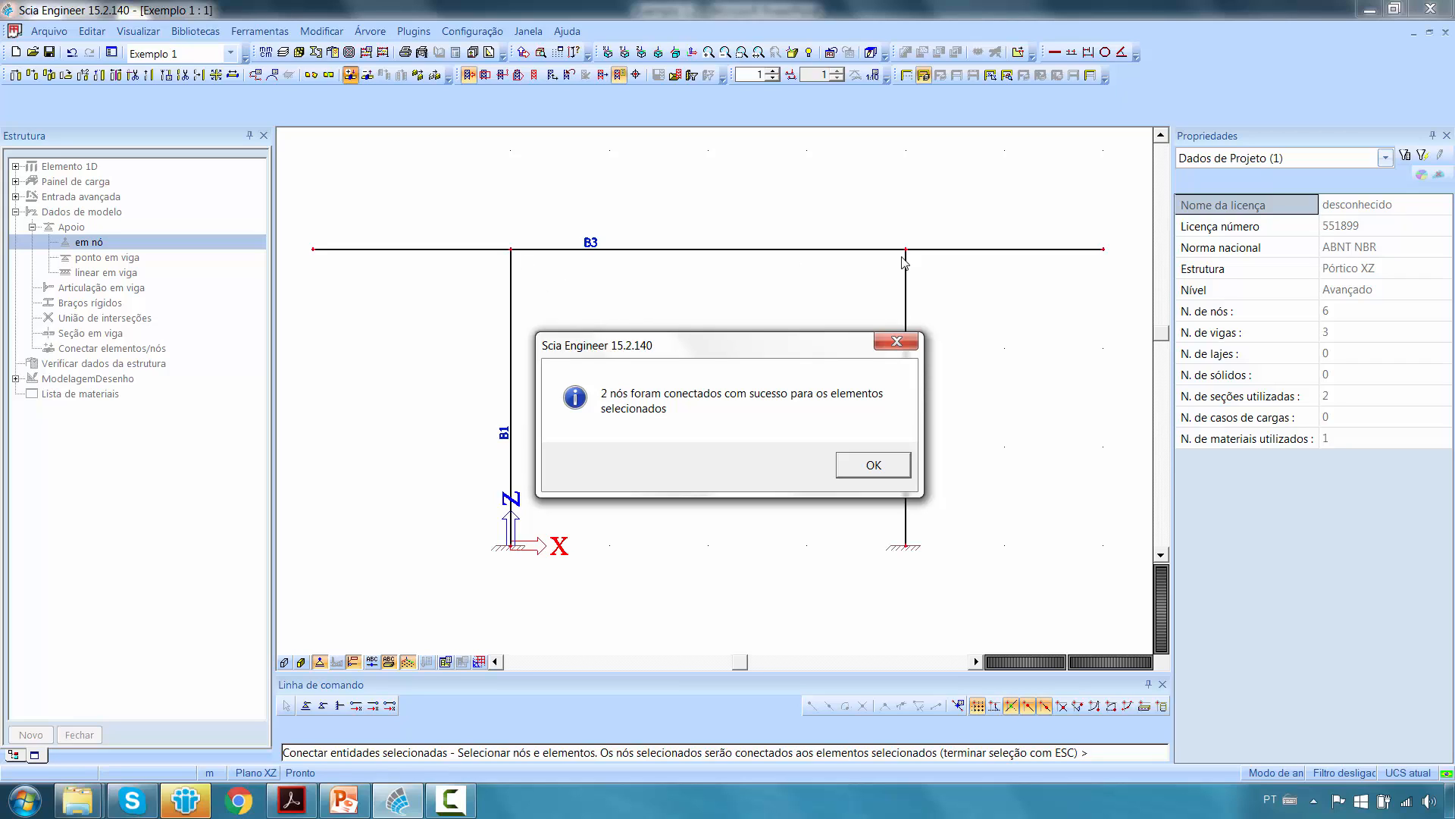
click(873, 464)
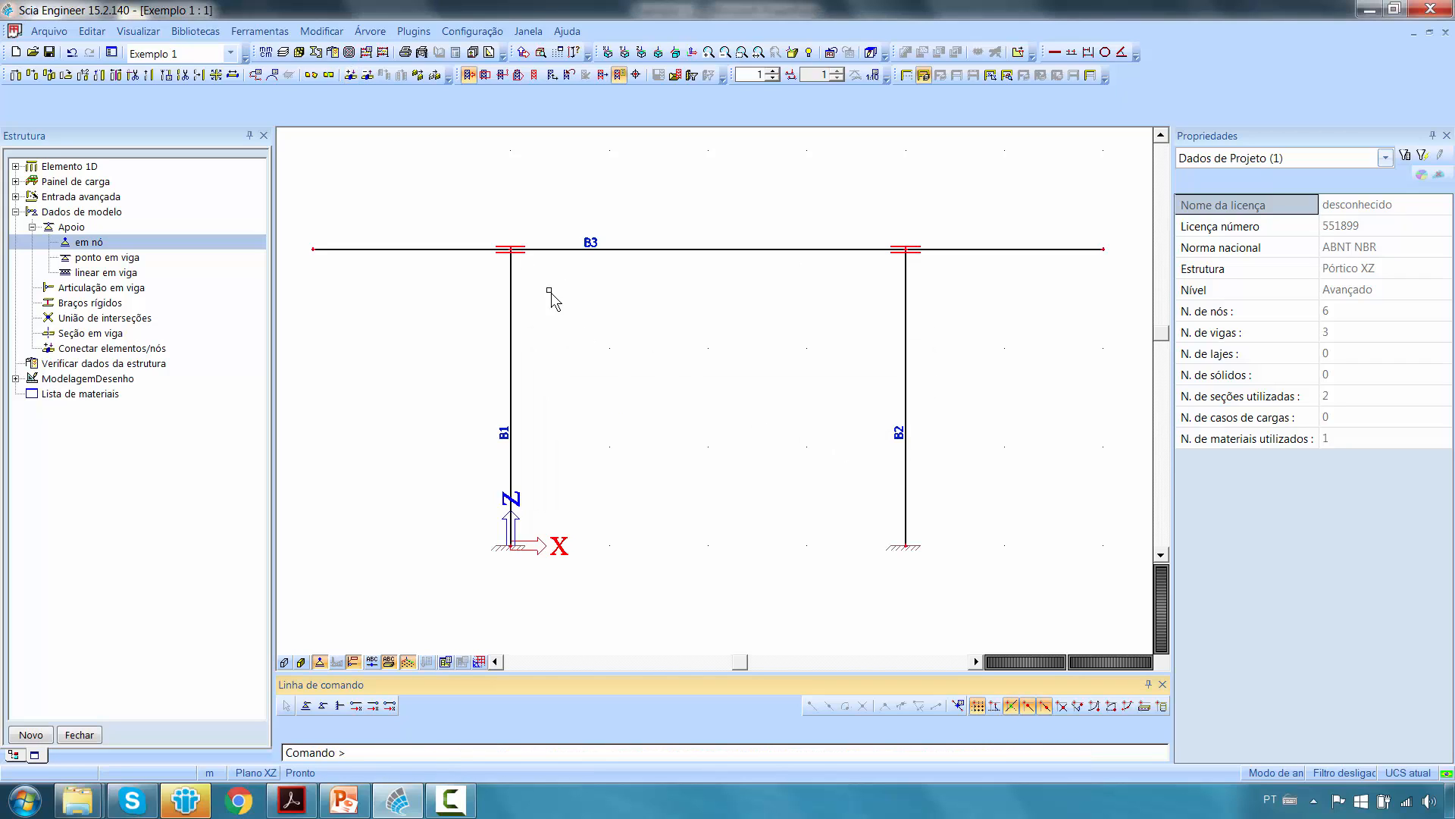
Examine the connection symbol and linked-node properties where column B1 meets beam B3.
scroll(496, 252, up, 5)
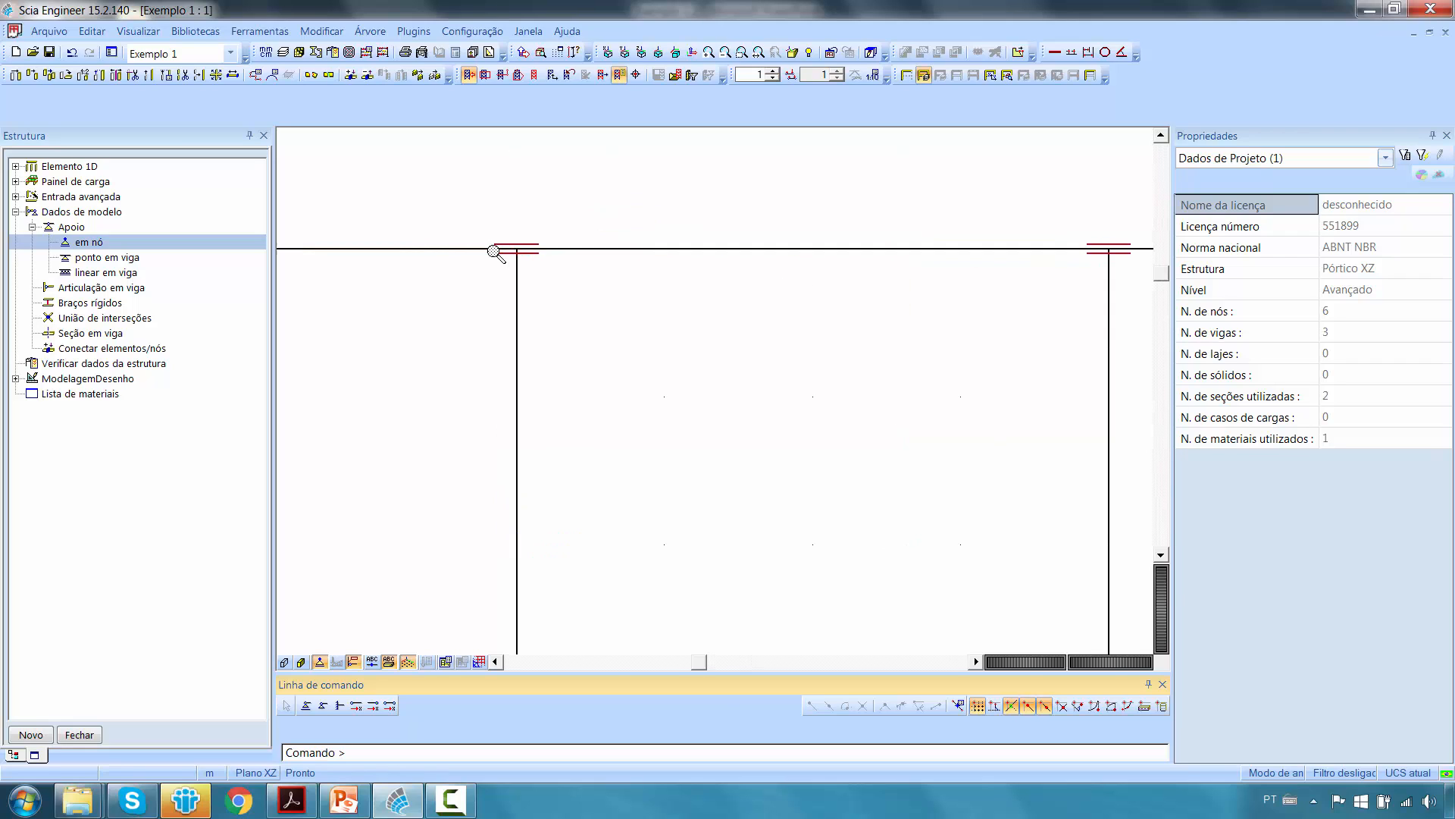
scroll(496, 253, up, 1)
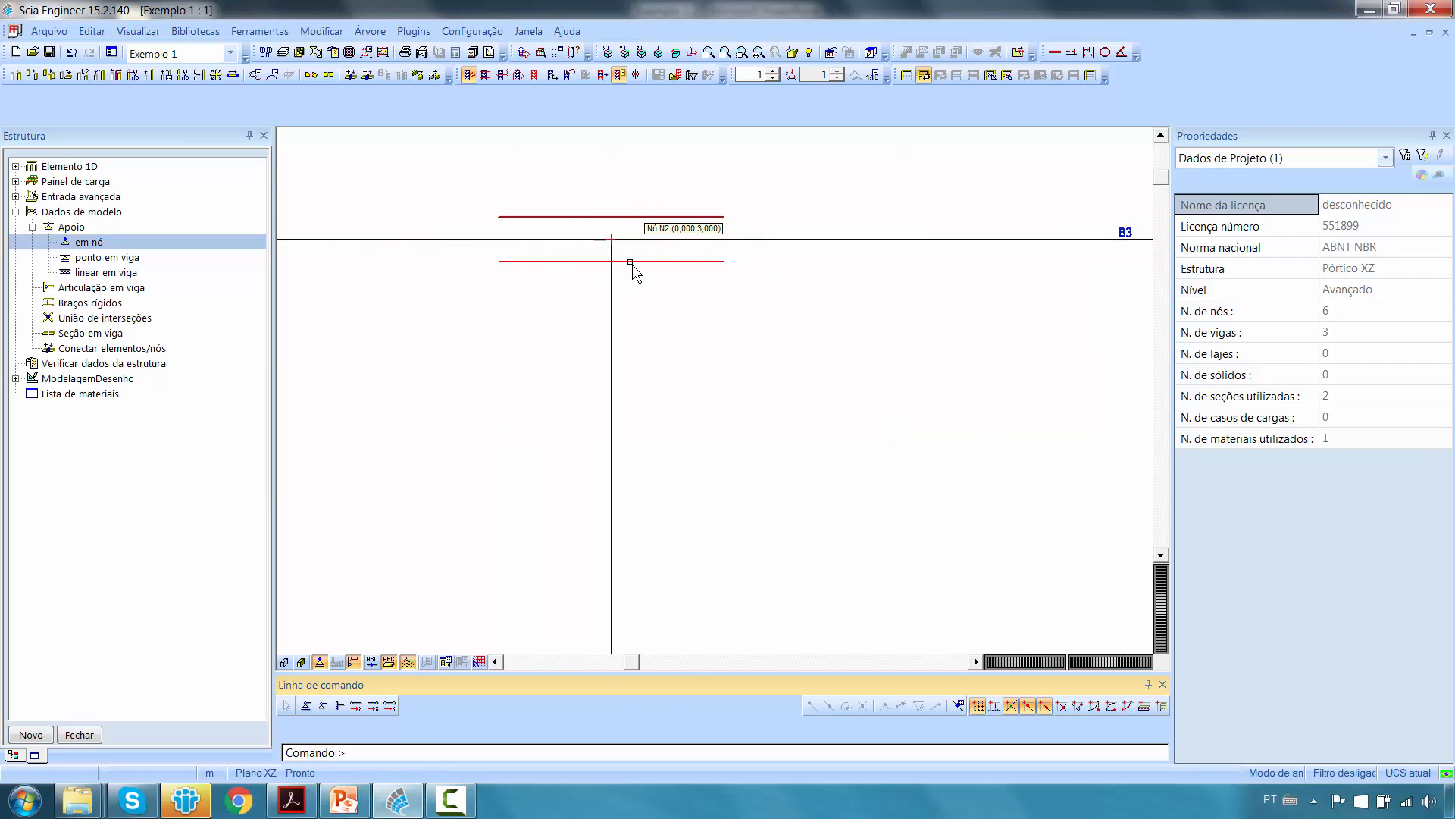
scroll(603, 281, down, 4)
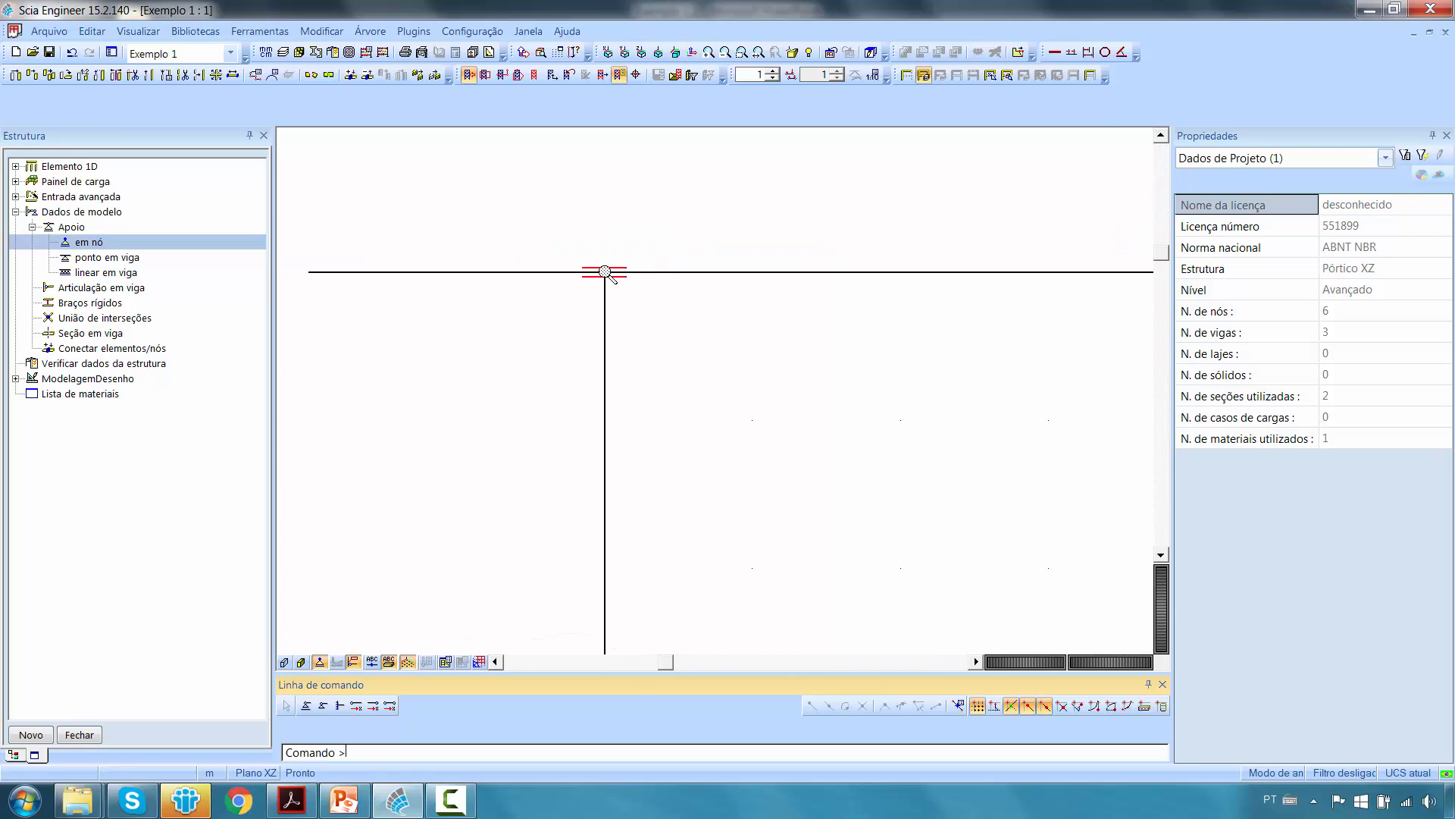
drag(564, 232, 653, 330)
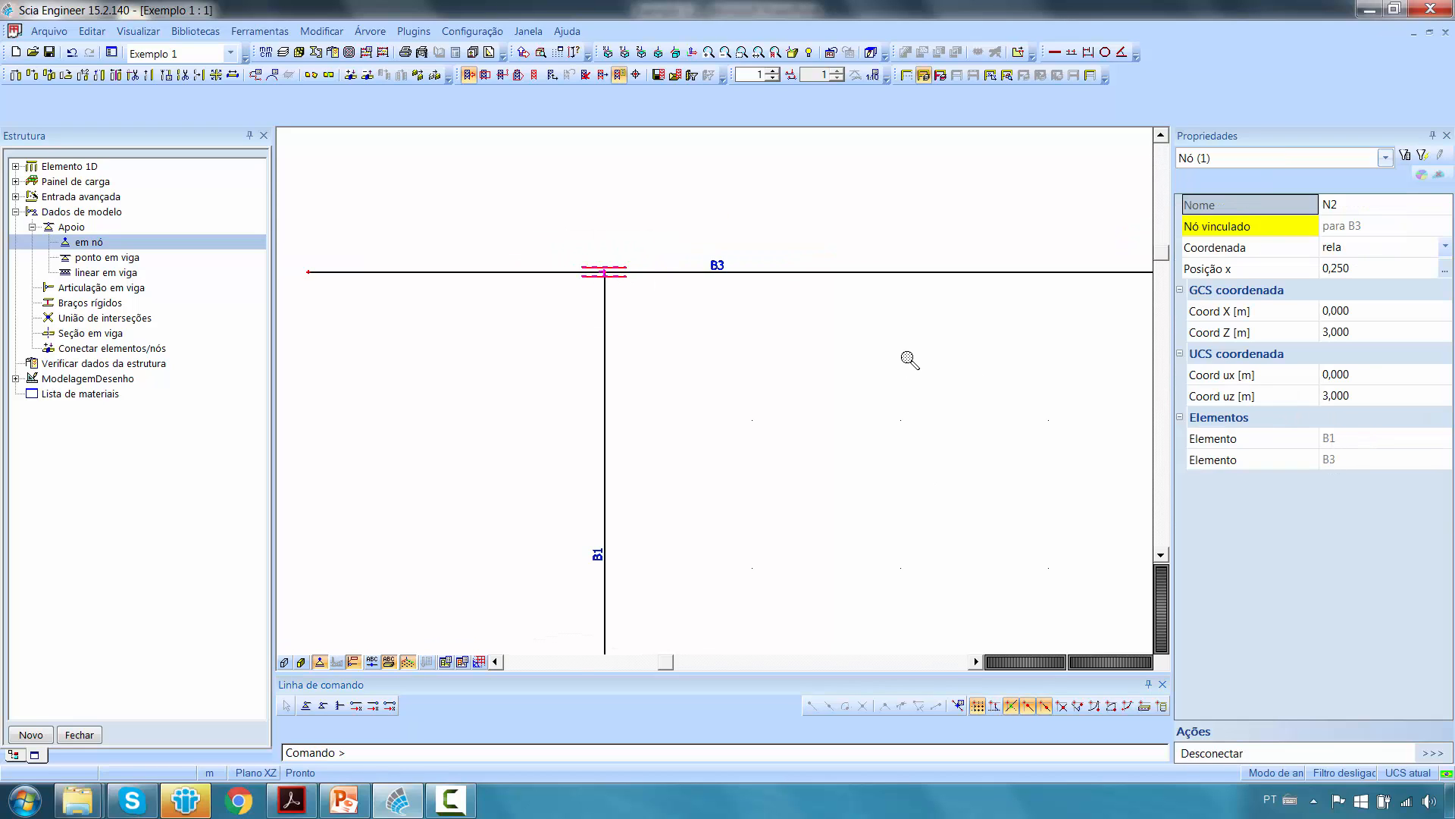
scroll(940, 379, down, 3)
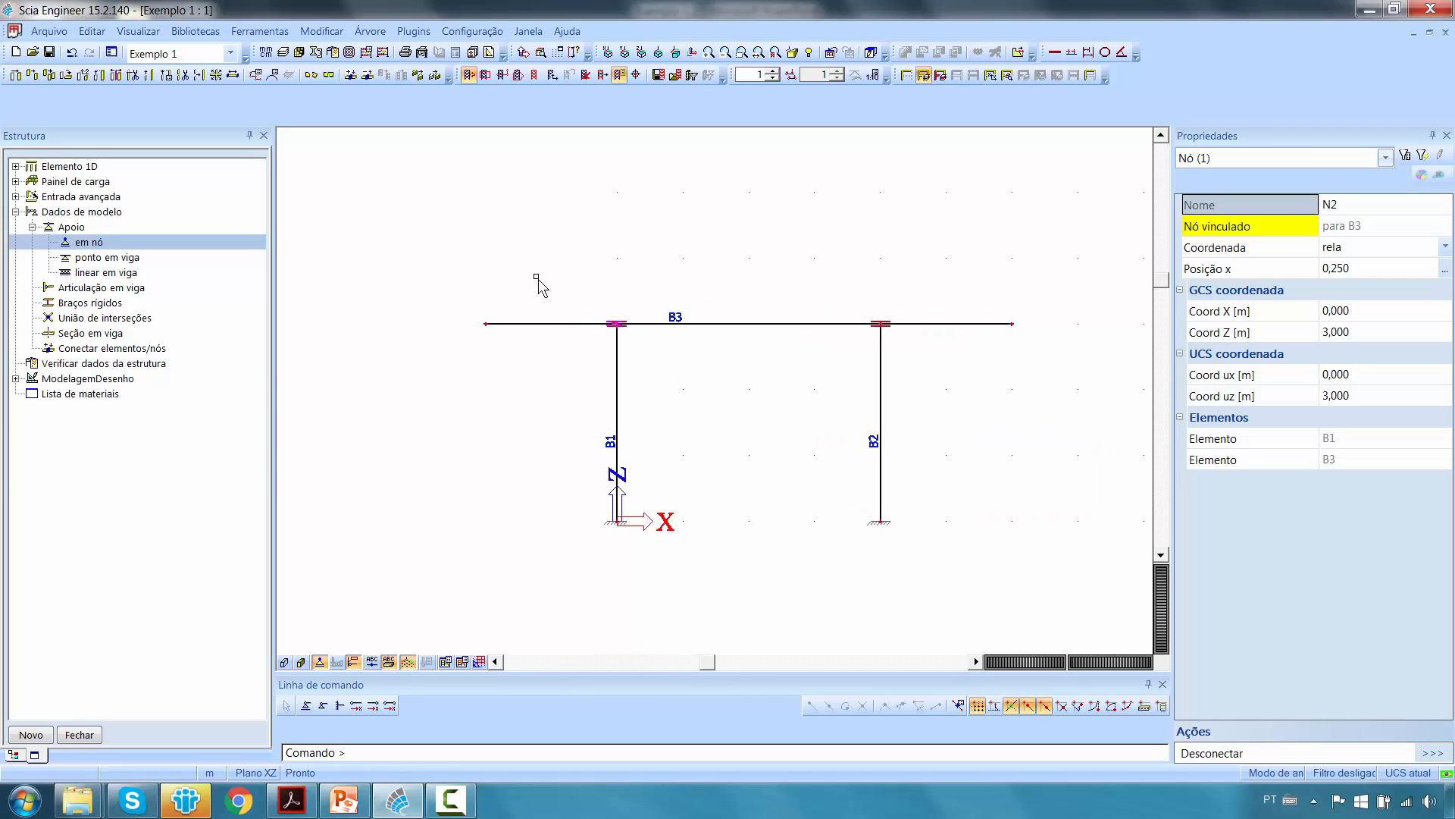
Run the structure data verification with the default checks and the Método rápido option.
click(332, 54)
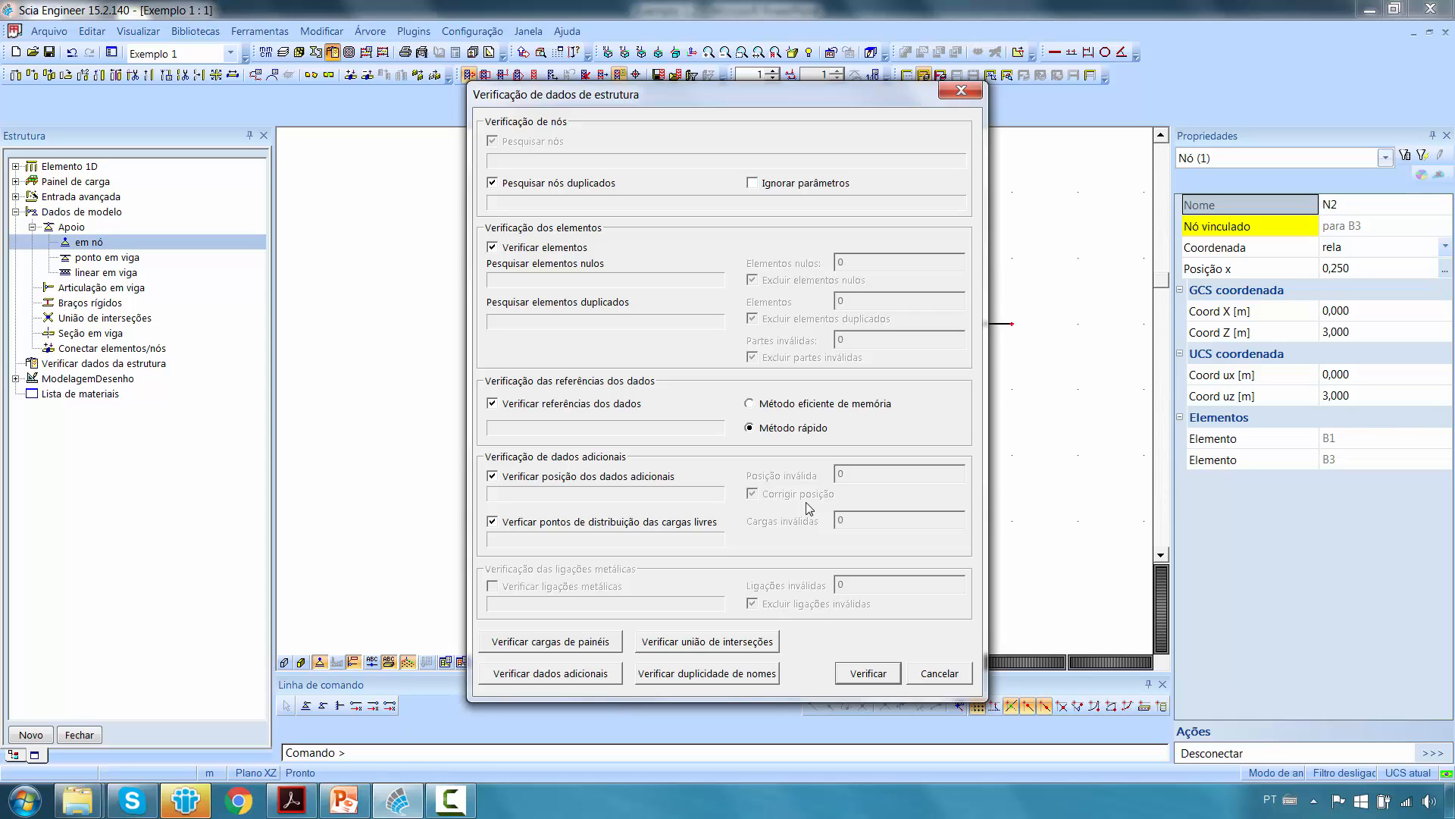
click(857, 661)
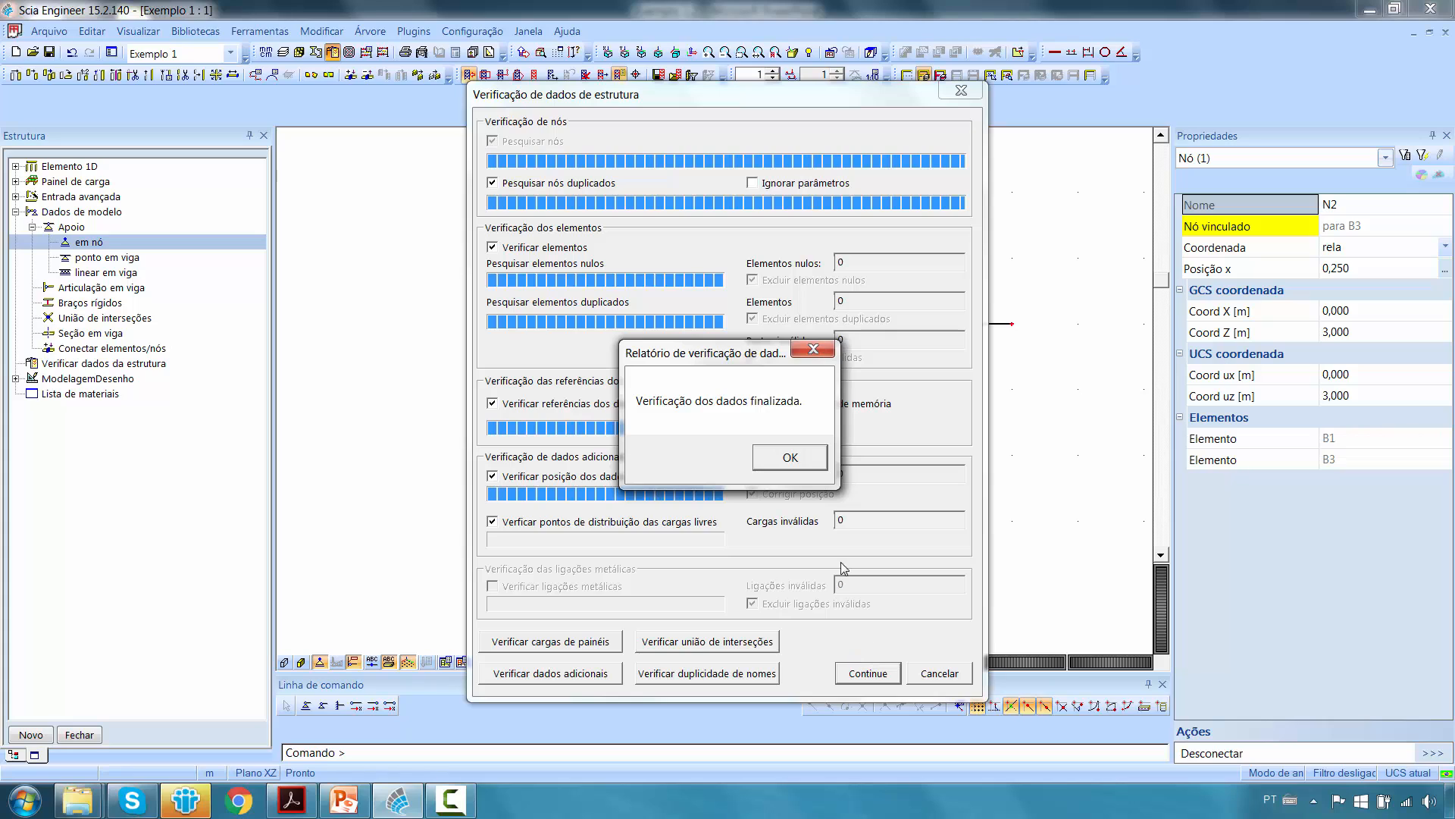
click(791, 457)
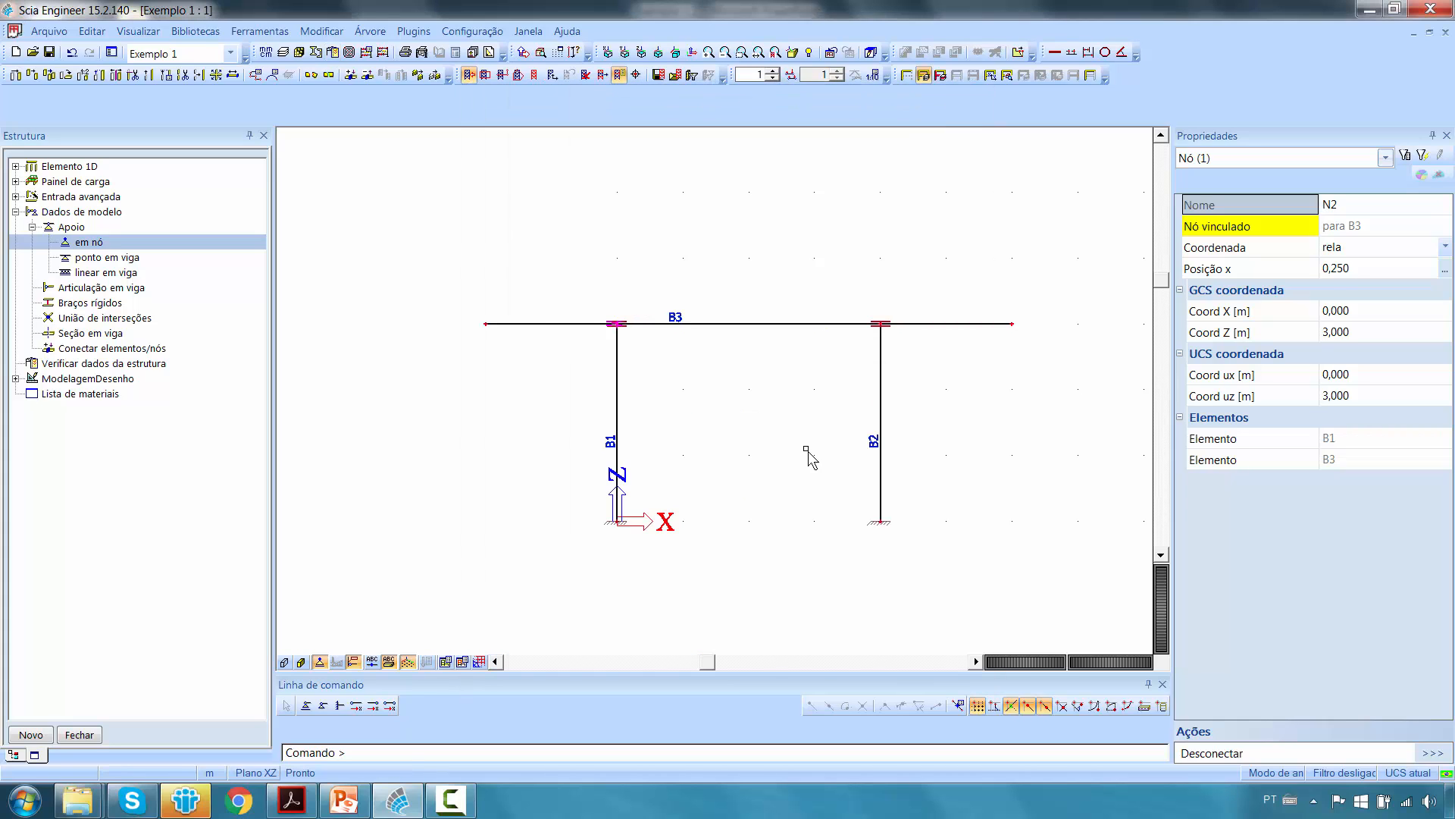